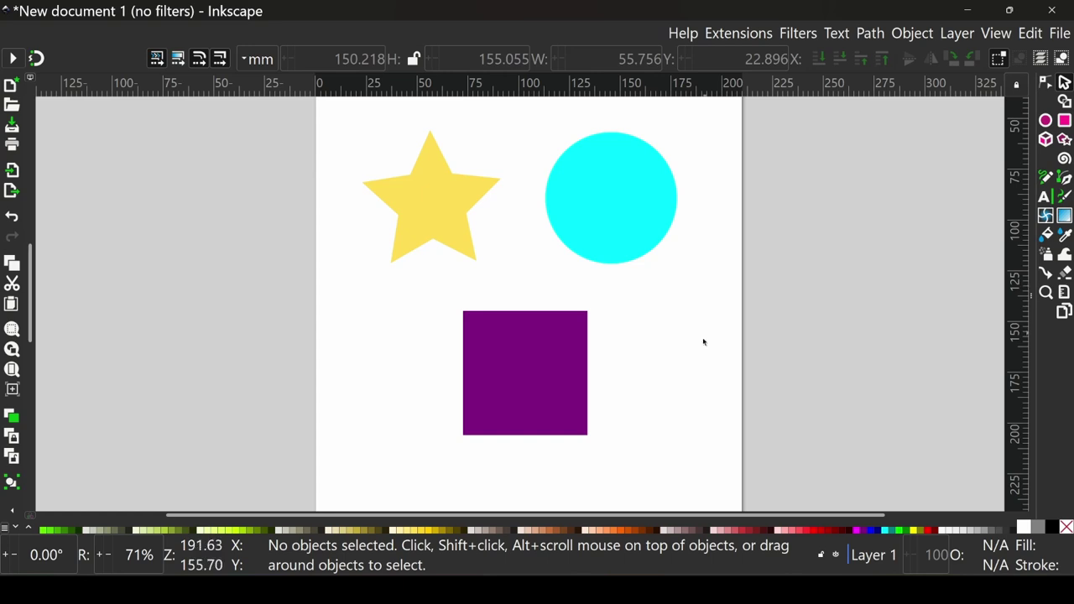
Select the circle, star and square in turn, build a multi-selection, then deselect everything.
click(636, 221)
click(450, 207)
click(531, 383)
shift+click(626, 225)
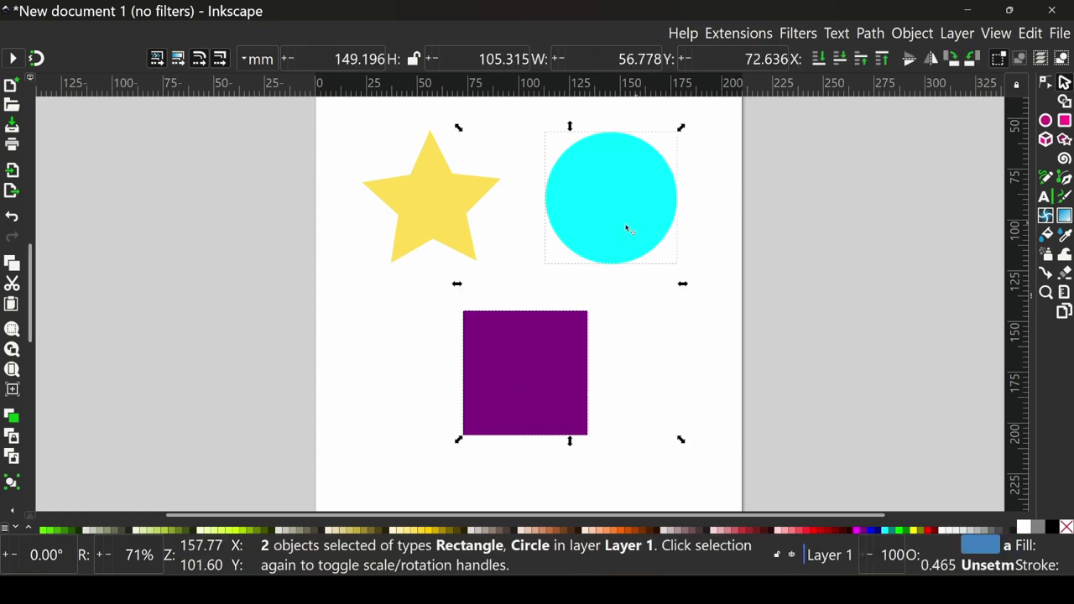
shift+click(394, 197)
click(516, 228)
Scale the yellow star down slightly and test a skew, returning it upright.
click(432, 206)
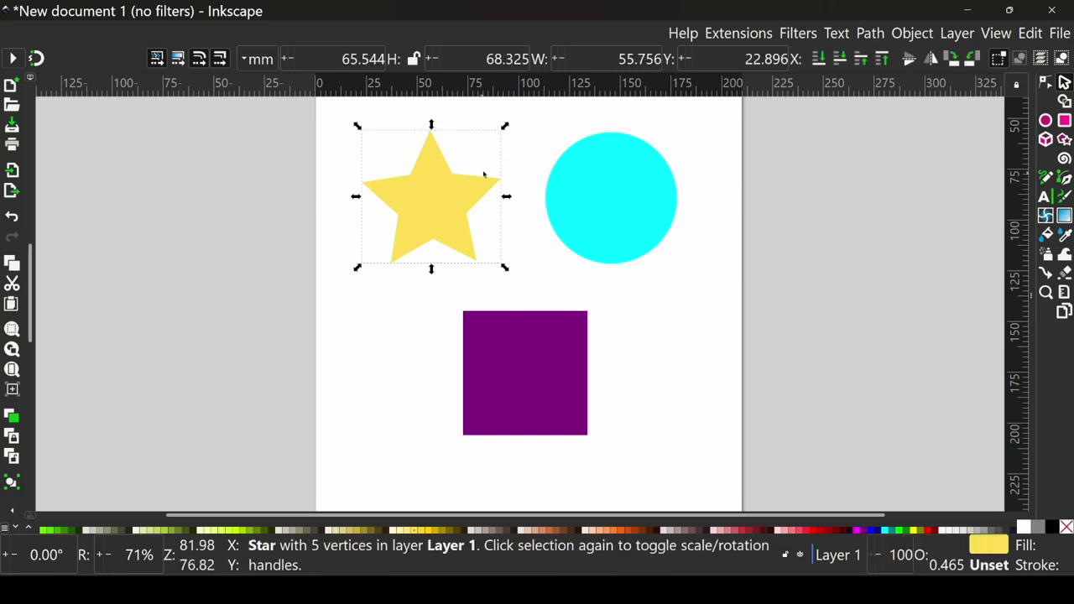
mouse_move(506, 126)
mouse_down()
mouse_move(538, 174)
mouse_move(462, 175)
mouse_move(516, 117)
mouse_move(525, 126)
mouse_move(487, 139)
mouse_move(505, 129)
mouse_move(526, 245)
mouse_move(462, 127)
mouse_move(391, 131)
mouse_move(429, 125)
mouse_up()
click(444, 202)
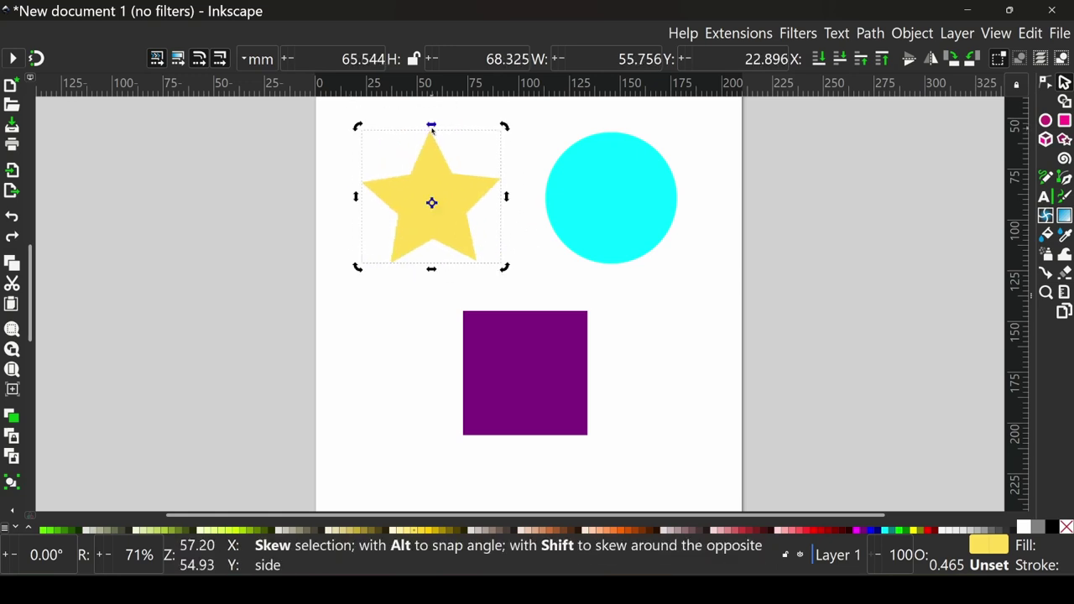
drag(509, 199, 510, 210)
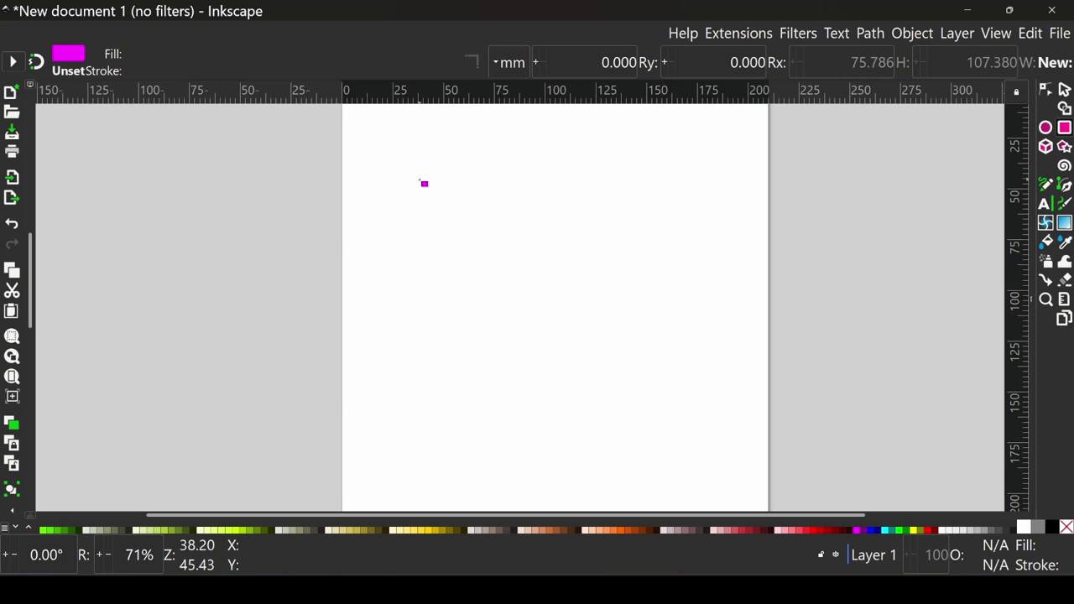
Draw a magenta square and a wide magenta rectangle to its right.
mouse_move(420, 180)
mouse_down()
mouse_move(544, 269)
mouse_move(562, 326)
mouse_move(559, 234)
mouse_move(581, 324)
mouse_move(550, 288)
mouse_up()
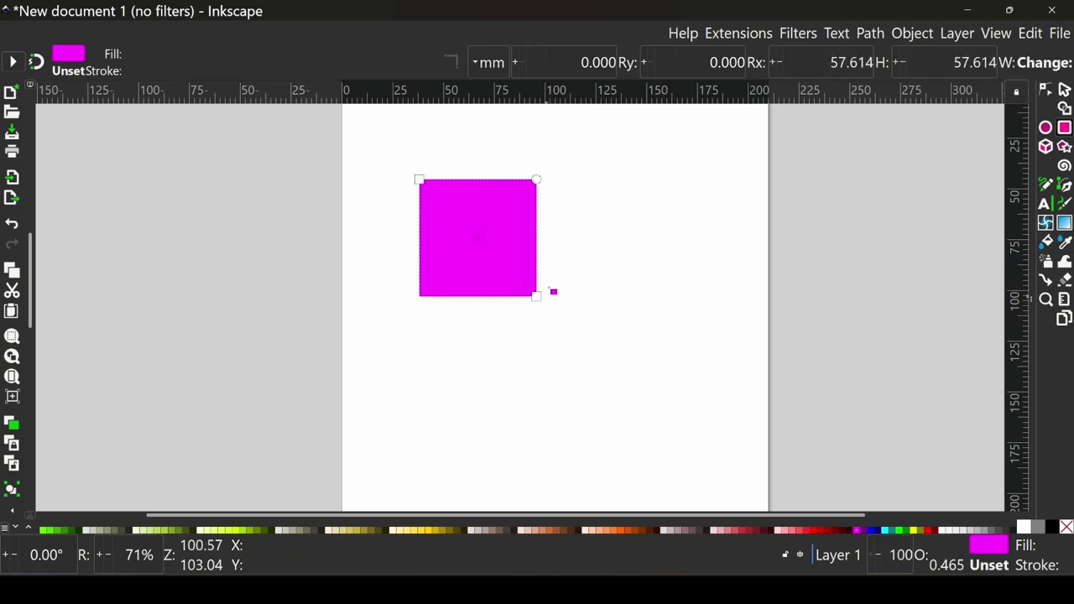
mouse_move(564, 206)
mouse_down()
mouse_move(664, 249)
mouse_move(720, 253)
mouse_up()
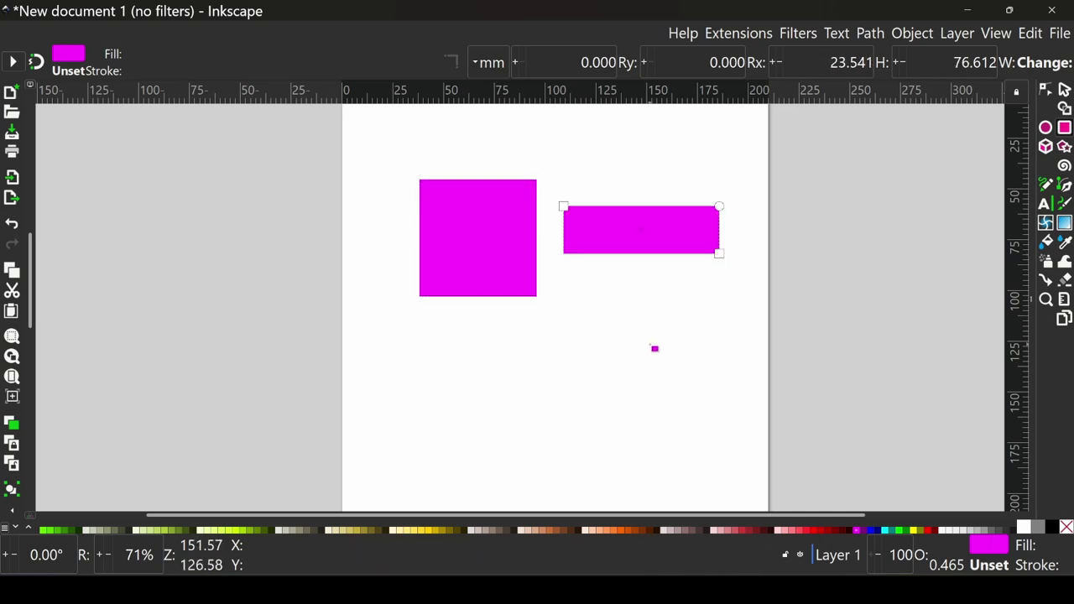
key(Escape)
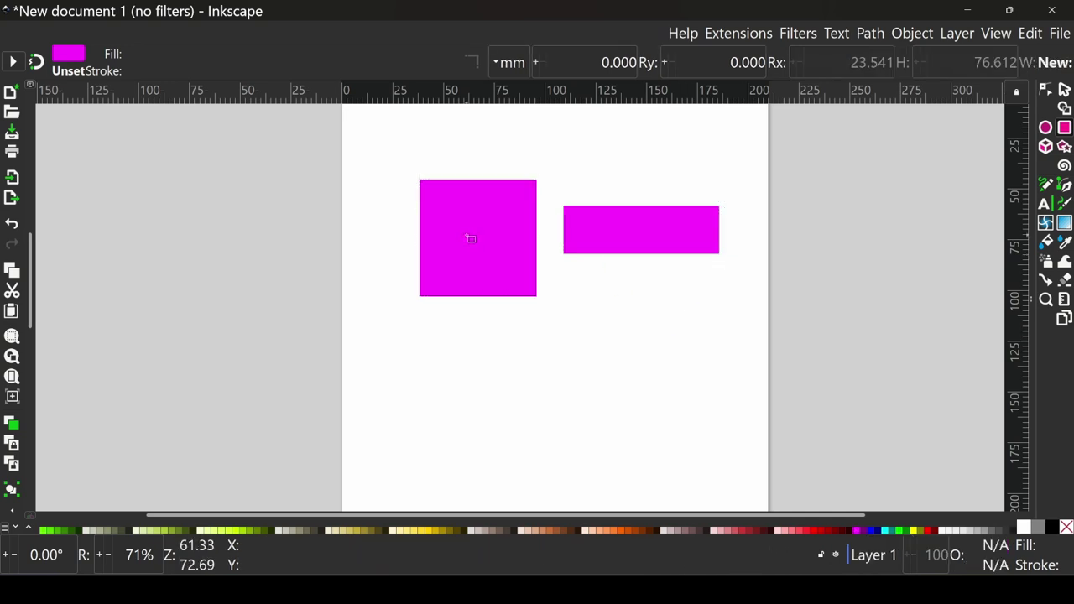
Round the square's corners, then make them sharp again.
click(466, 234)
scroll(511, 204, up, 3)
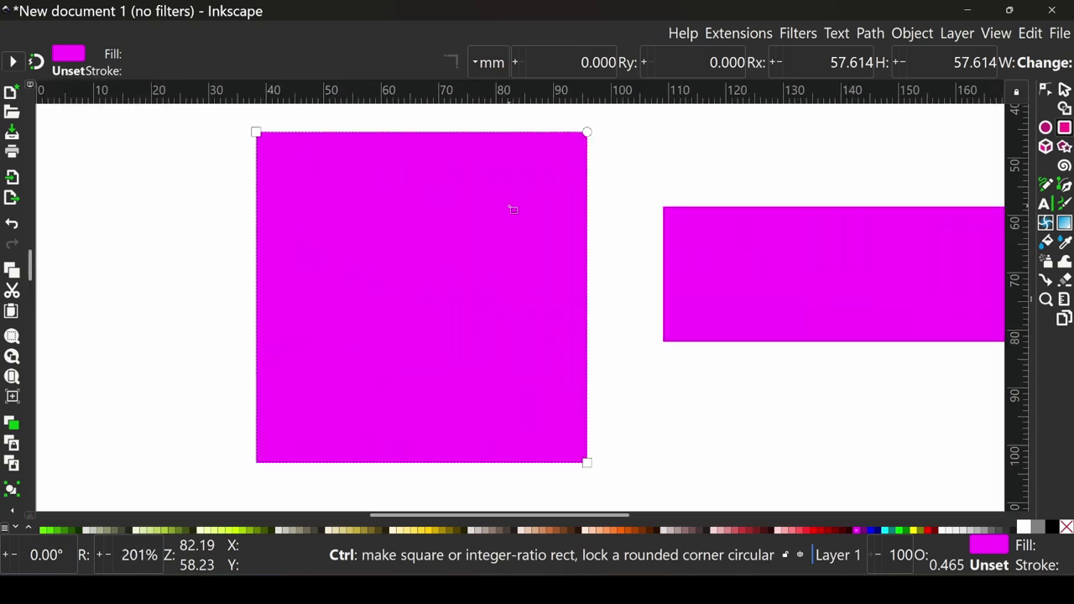
drag(513, 187, 542, 247)
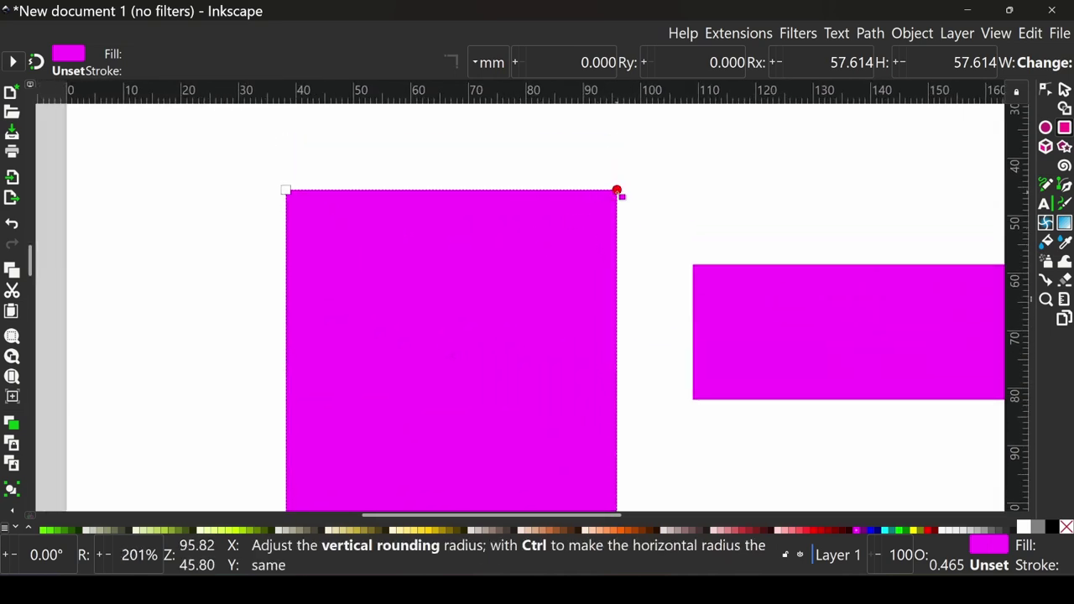
mouse_move(617, 191)
mouse_down()
mouse_move(617, 356)
mouse_move(617, 260)
mouse_up()
scroll(521, 283, down, 2)
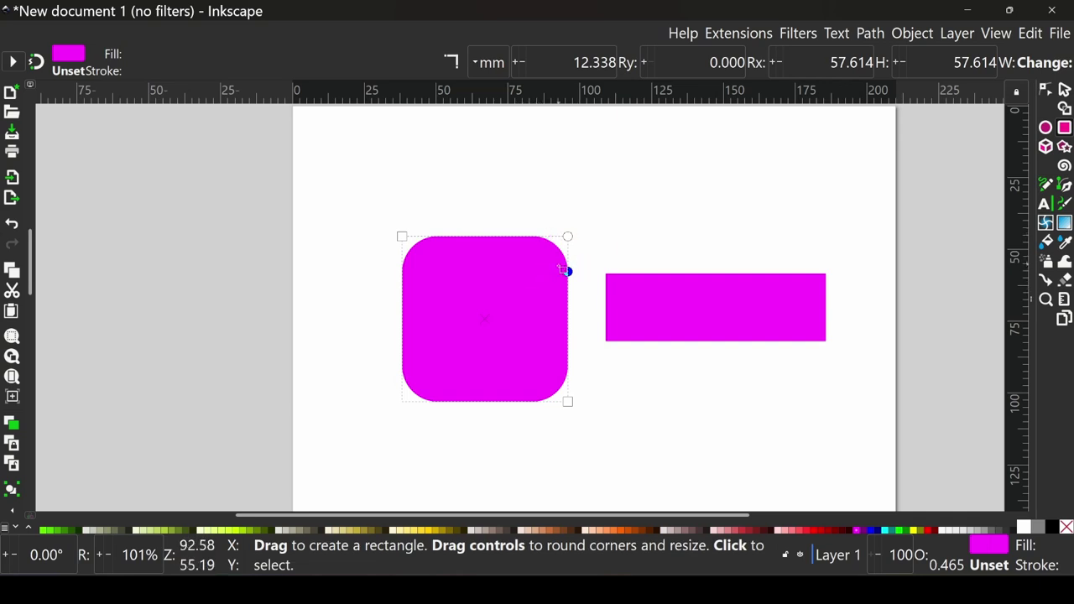
click(454, 61)
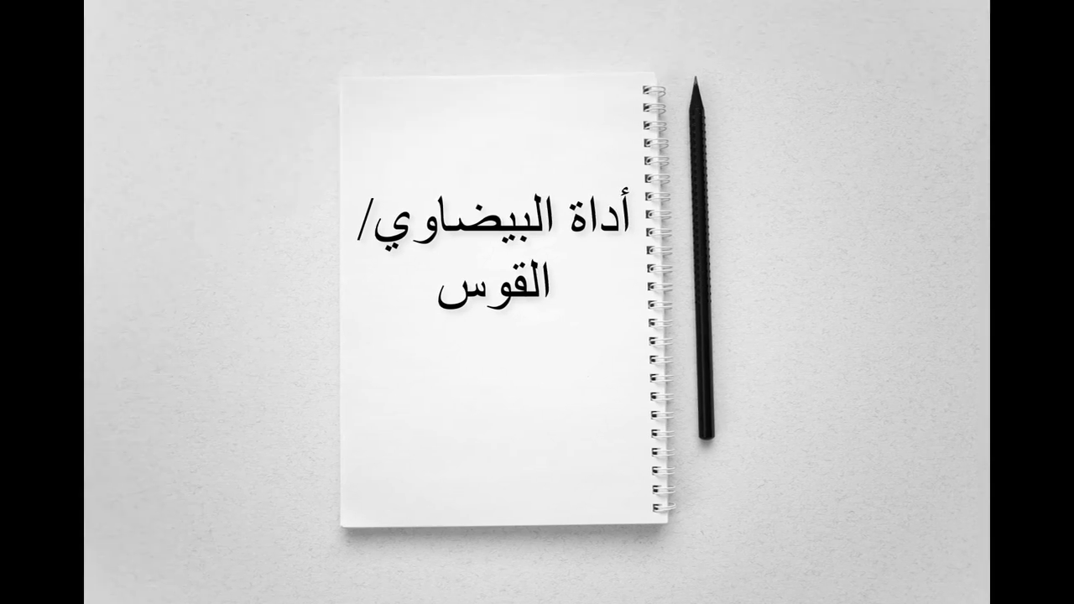
Draw a grey circle and a flat ellipse below it.
mouse_move(386, 210)
mouse_down()
mouse_move(557, 359)
mouse_move(552, 351)
mouse_up()
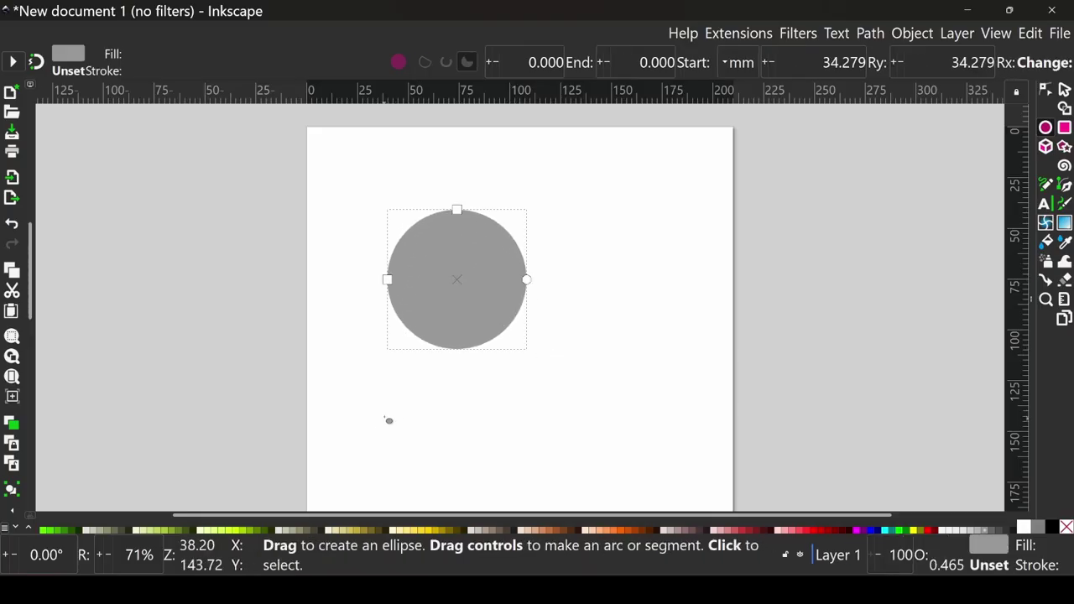
drag(383, 409, 611, 467)
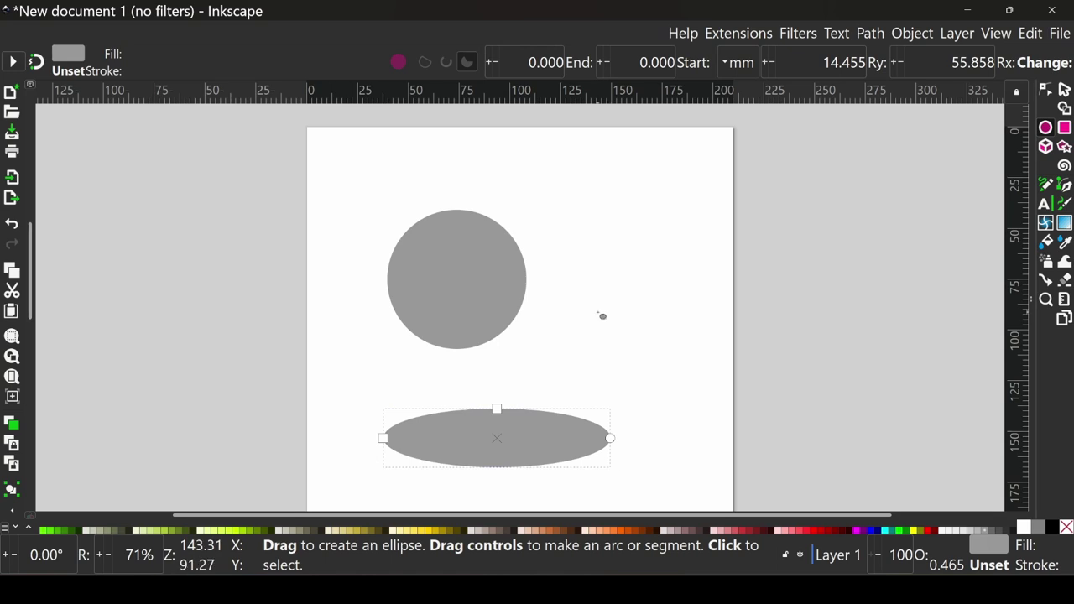
scroll(609, 324, left, 2)
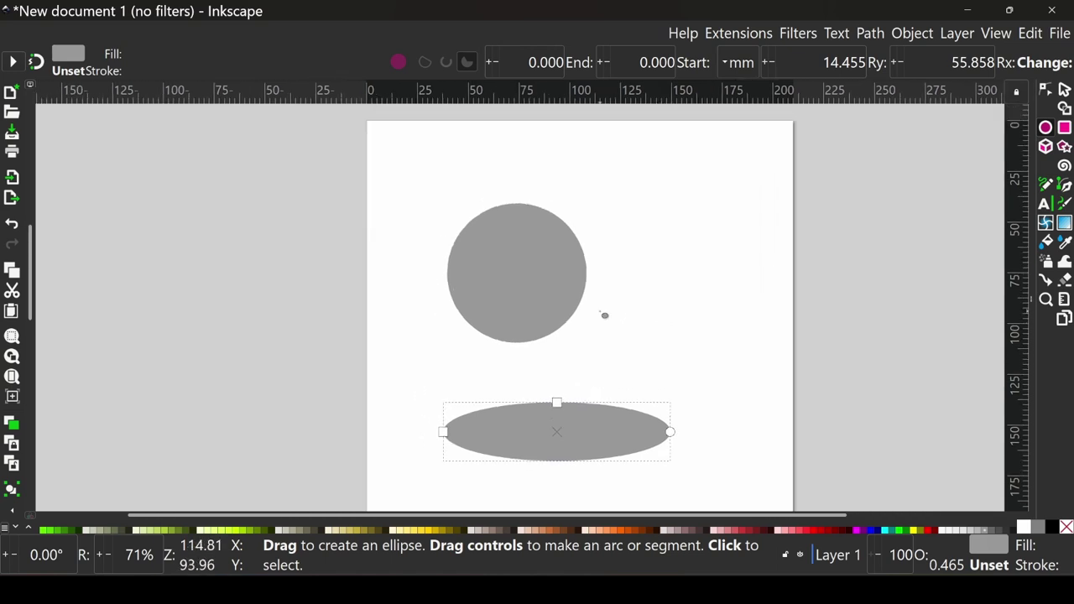
key(Escape)
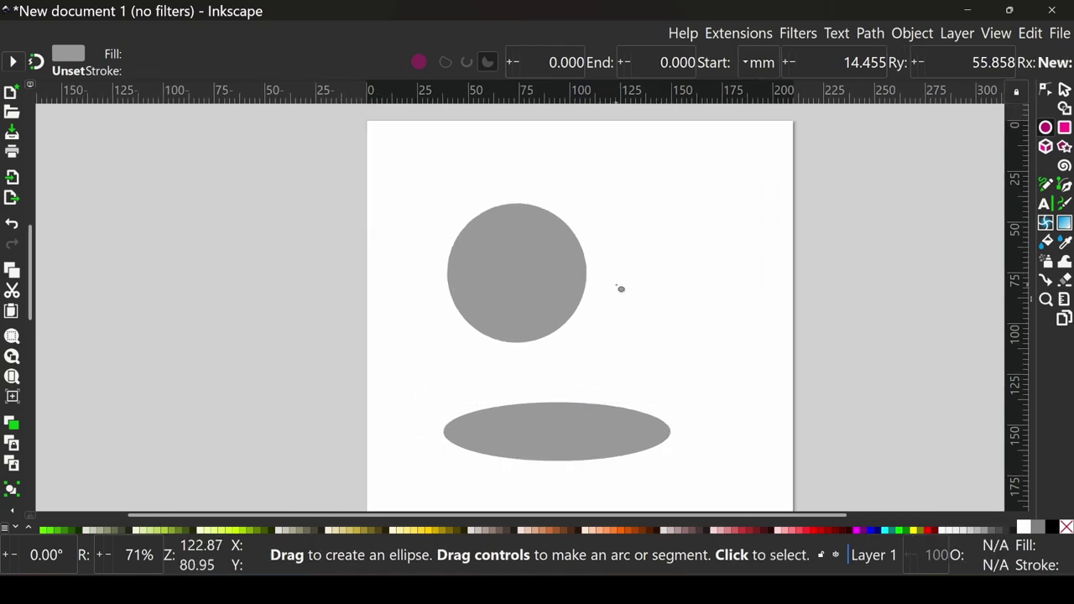
Cut a wedge out of the grey circle, then make it whole again.
key(s)
double_click(546, 307)
scroll(546, 307, up, 2)
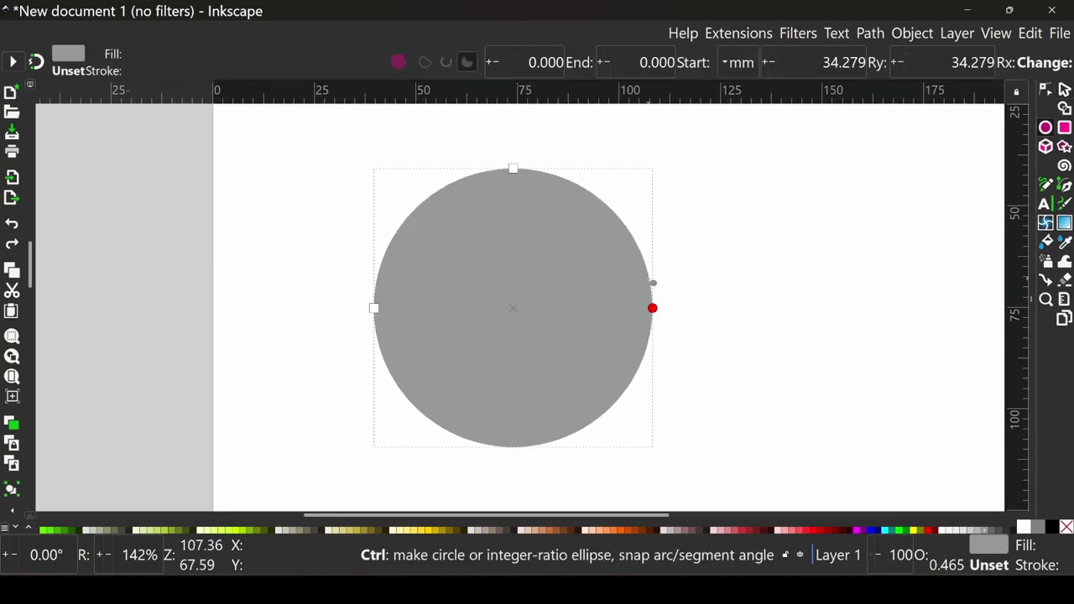
mouse_move(652, 308)
mouse_down()
mouse_move(451, 183)
mouse_move(456, 149)
mouse_move(343, 366)
mouse_move(630, 470)
mouse_move(401, 410)
mouse_move(322, 237)
mouse_move(693, 264)
mouse_move(701, 294)
mouse_move(662, 211)
mouse_move(452, 222)
mouse_move(458, 364)
mouse_move(559, 389)
mouse_move(459, 353)
mouse_move(483, 189)
mouse_move(597, 279)
mouse_move(602, 295)
mouse_move(647, 283)
mouse_move(693, 240)
mouse_move(636, 149)
mouse_move(602, 213)
mouse_up()
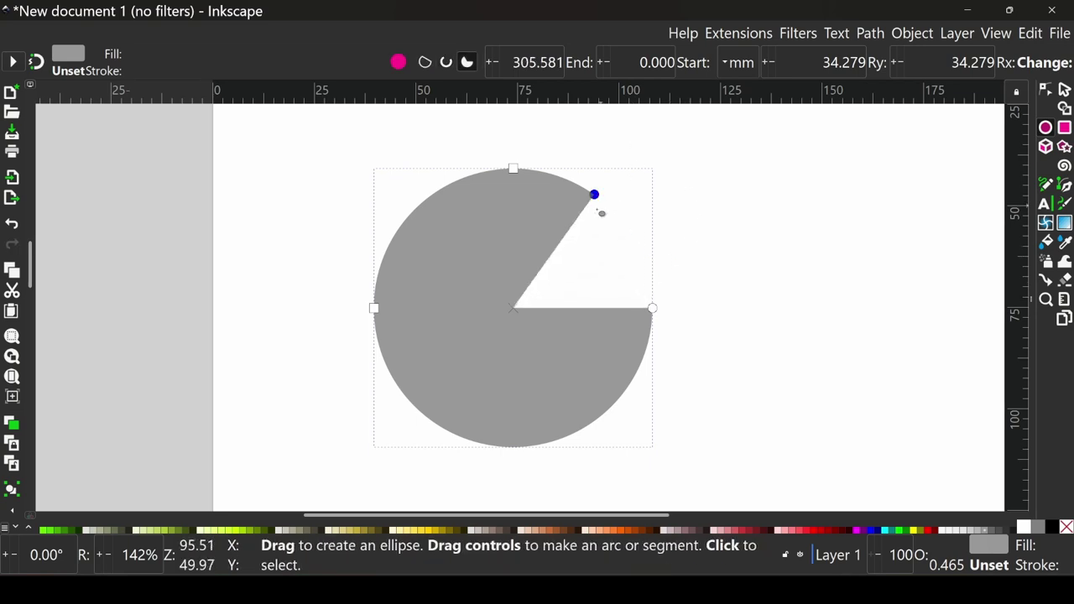
click(400, 62)
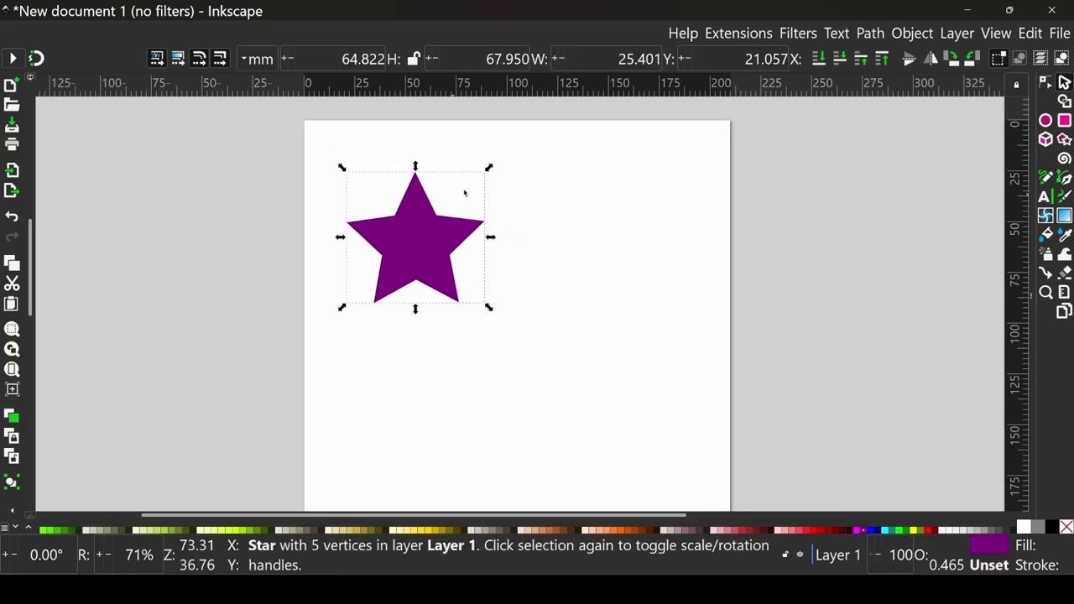
Tune Corners, Spoke ratio and Rounded for a fatter, rounded star, ending with a sharp 5-corner polygon.
key(asterisk)
scroll(864, 69, up, 1)
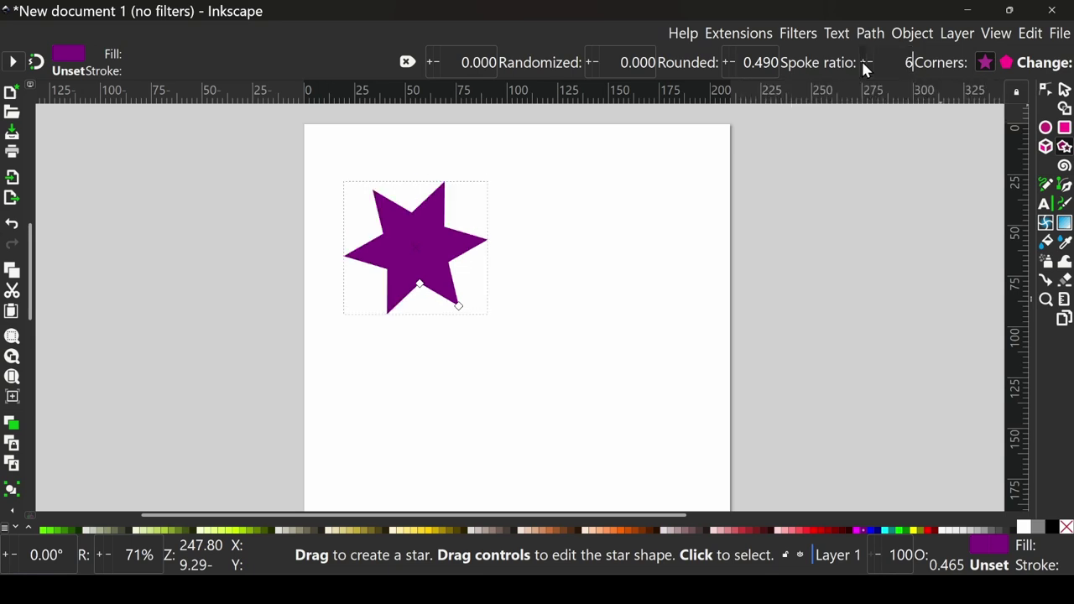
scroll(871, 71, up, 2)
scroll(873, 70, down, 3)
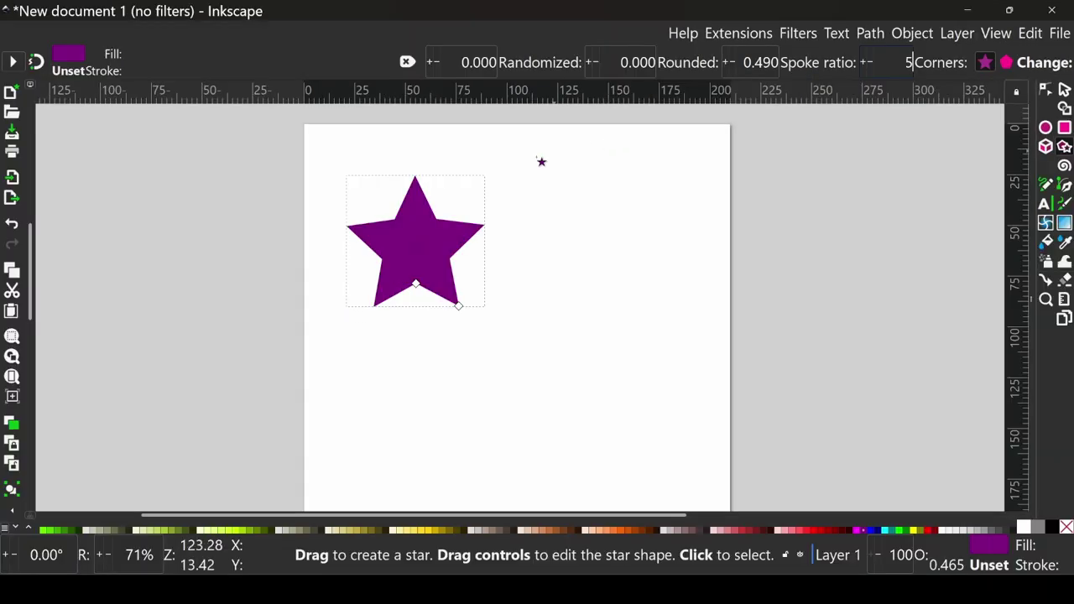
scroll(456, 209, left, 1)
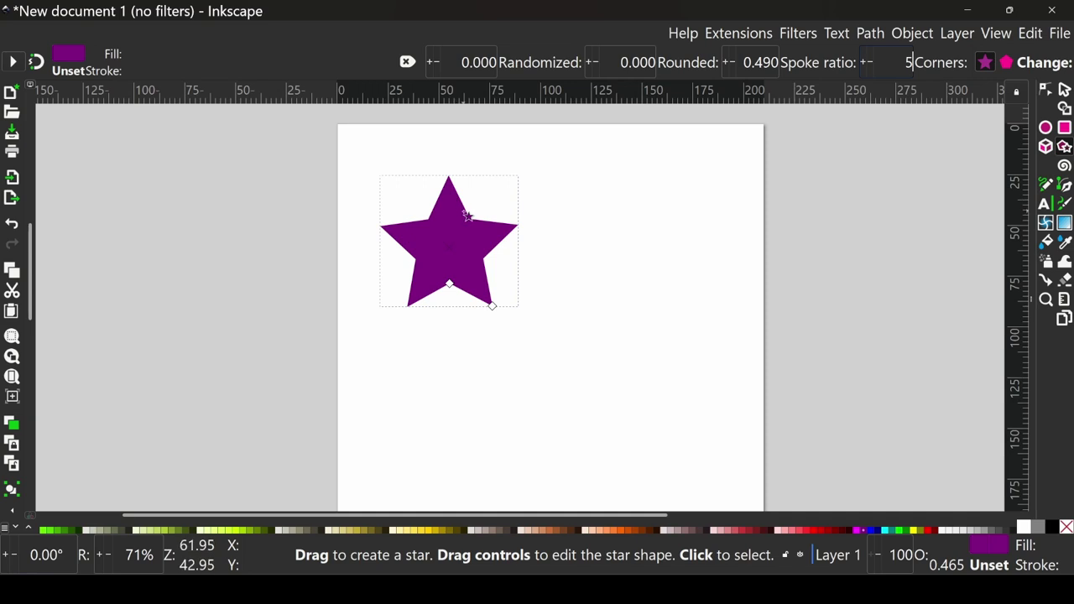
scroll(469, 225, up, 1)
scroll(474, 235, up, 1)
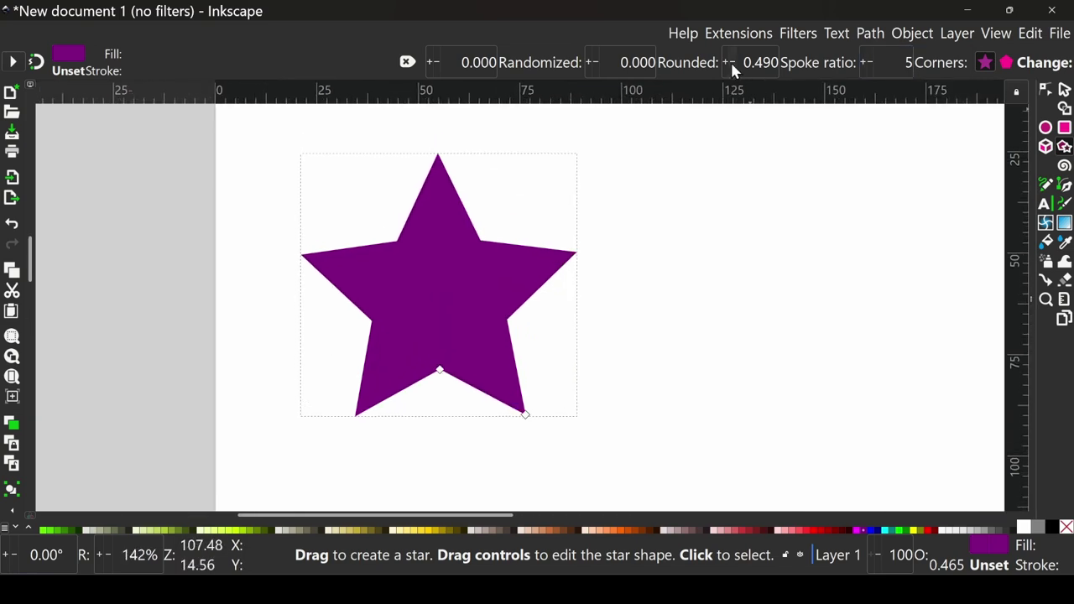
scroll(724, 63, up, 3)
scroll(725, 64, up, 20)
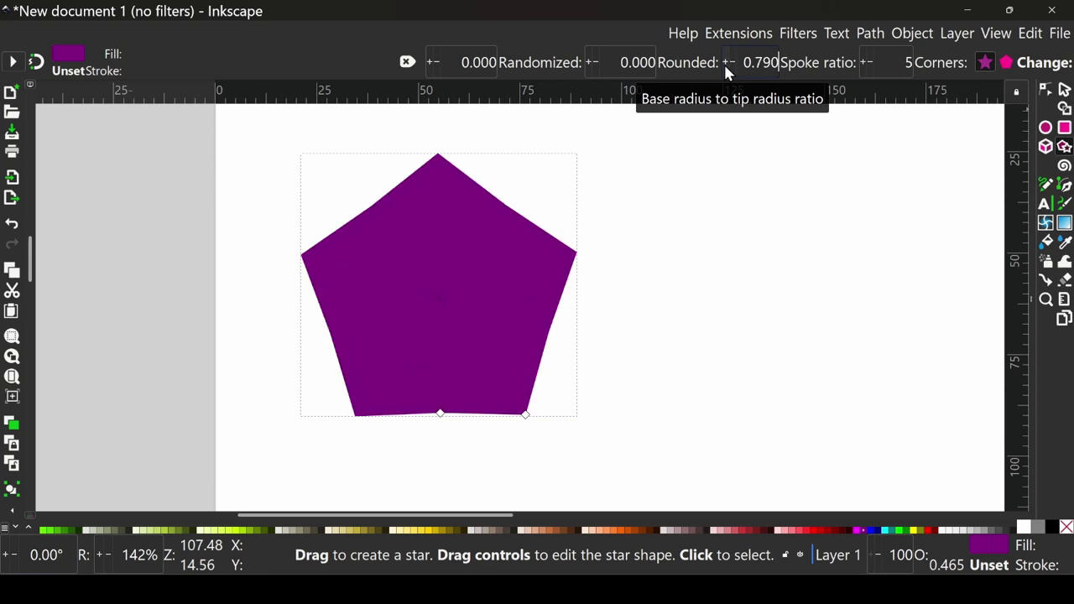
scroll(730, 61, down, 1)
scroll(732, 65, down, 20)
scroll(732, 66, down, 20)
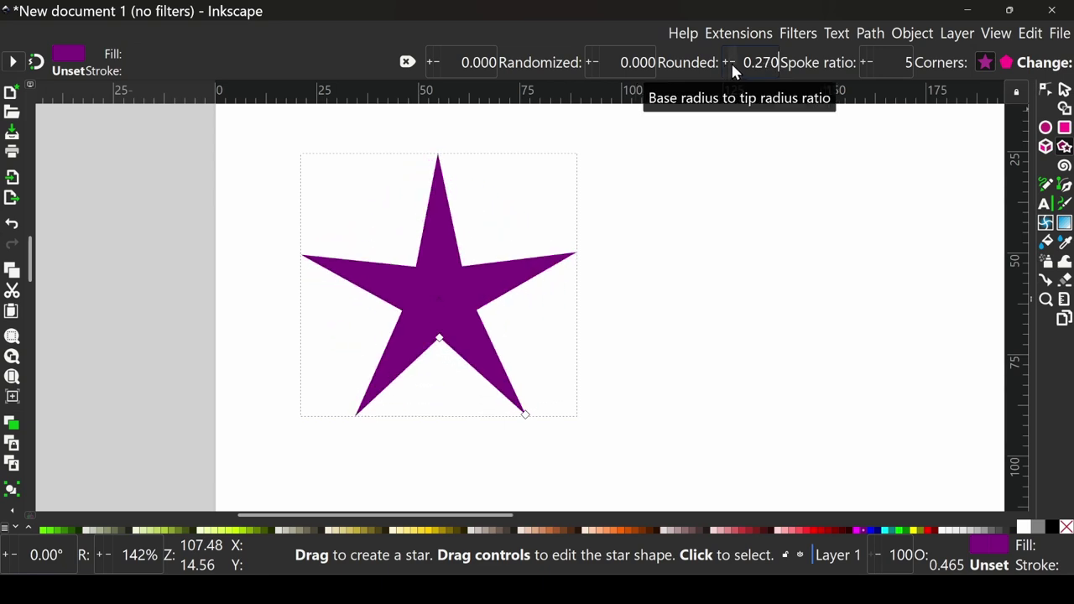
scroll(731, 60, up, 16)
scroll(593, 60, up, 1)
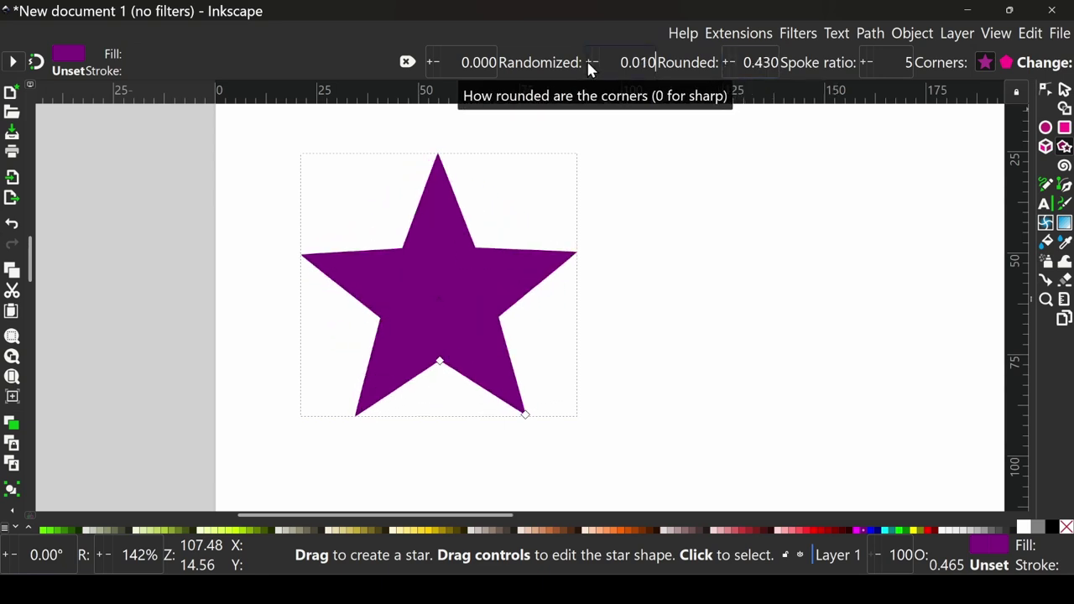
scroll(593, 60, up, 5)
scroll(593, 60, up, 3)
scroll(431, 165, up, 3)
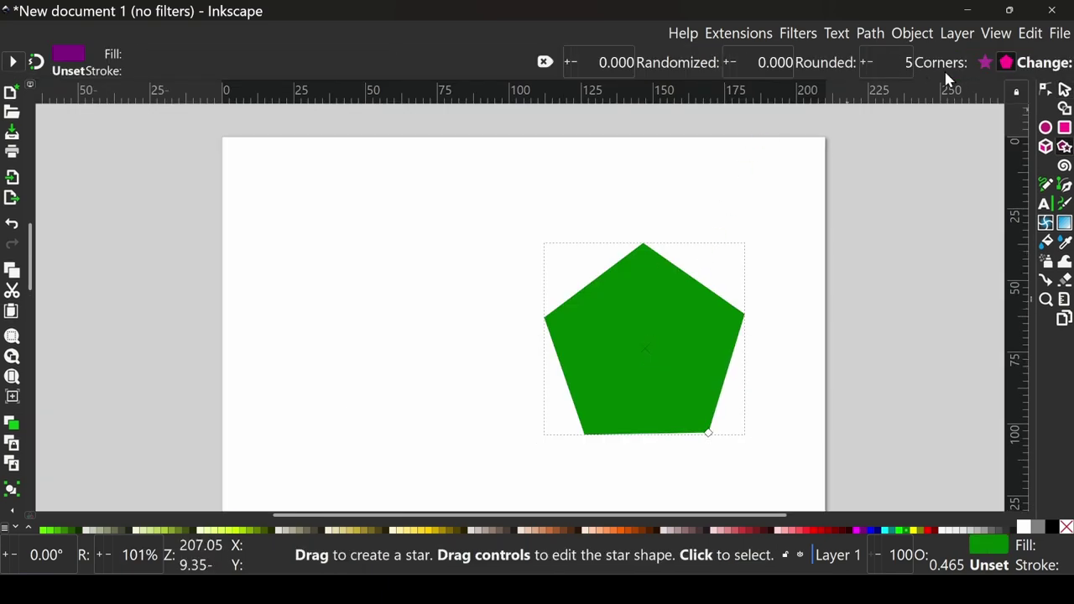
scroll(859, 60, up, 2)
scroll(860, 61, up, 3)
scroll(865, 60, down, 2)
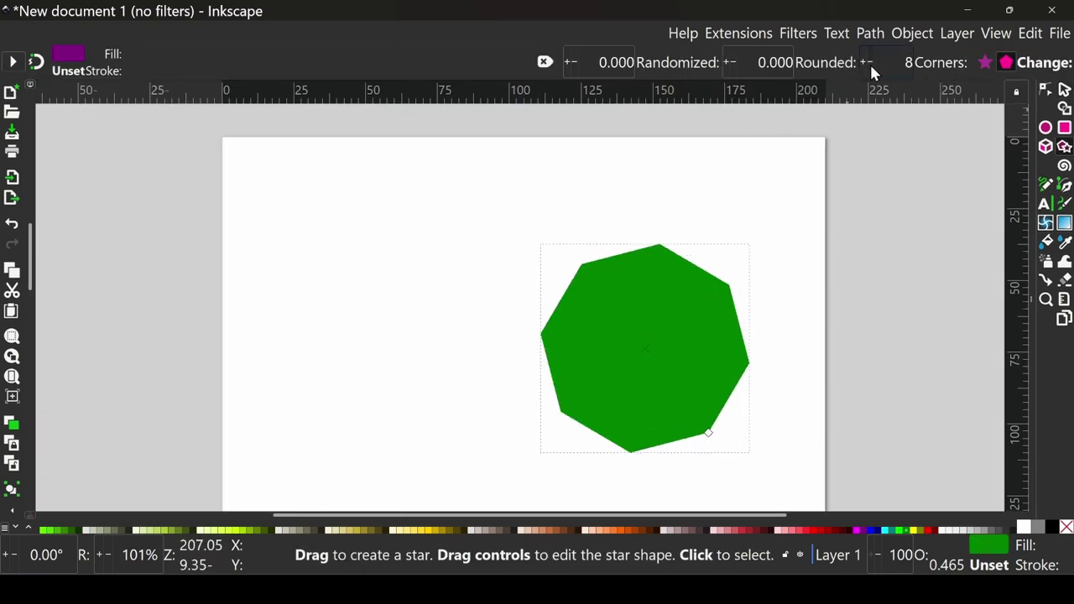
scroll(869, 64, down, 3)
scroll(870, 62, down, 1)
scroll(854, 62, up, 1)
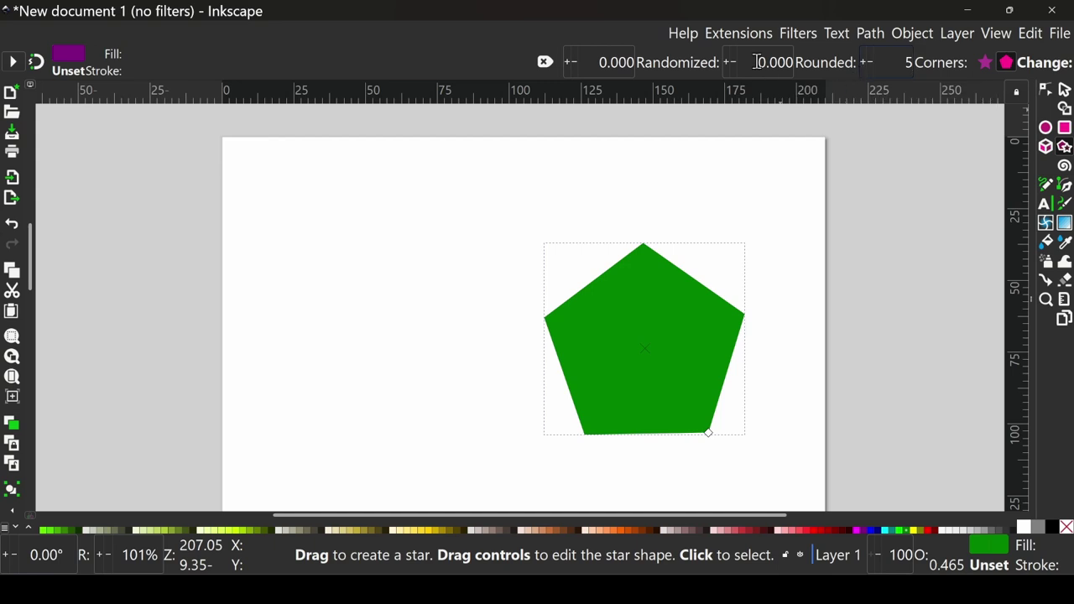
scroll(731, 67, up, 1)
scroll(730, 67, up, 1)
scroll(730, 67, down, 2)
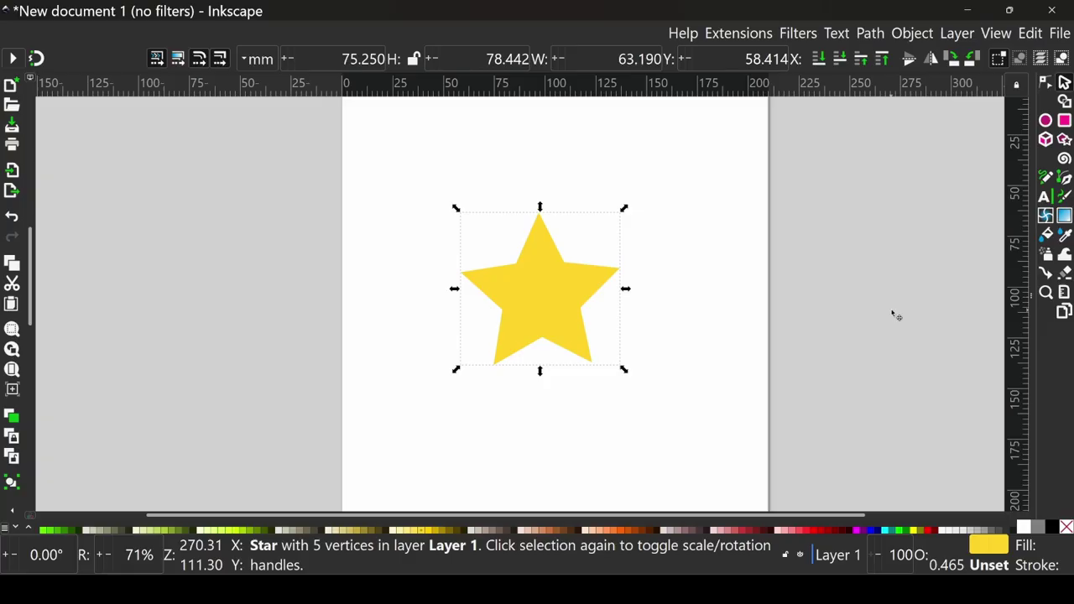
Convert the yellow star into an editable path for node editing.
click(892, 312)
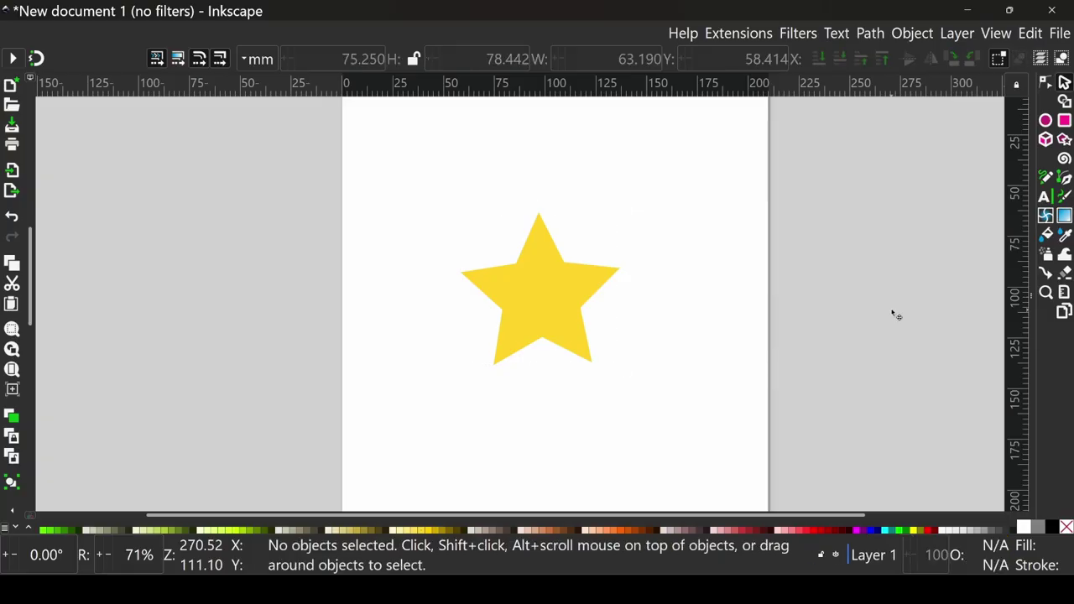
click(545, 309)
click(1046, 83)
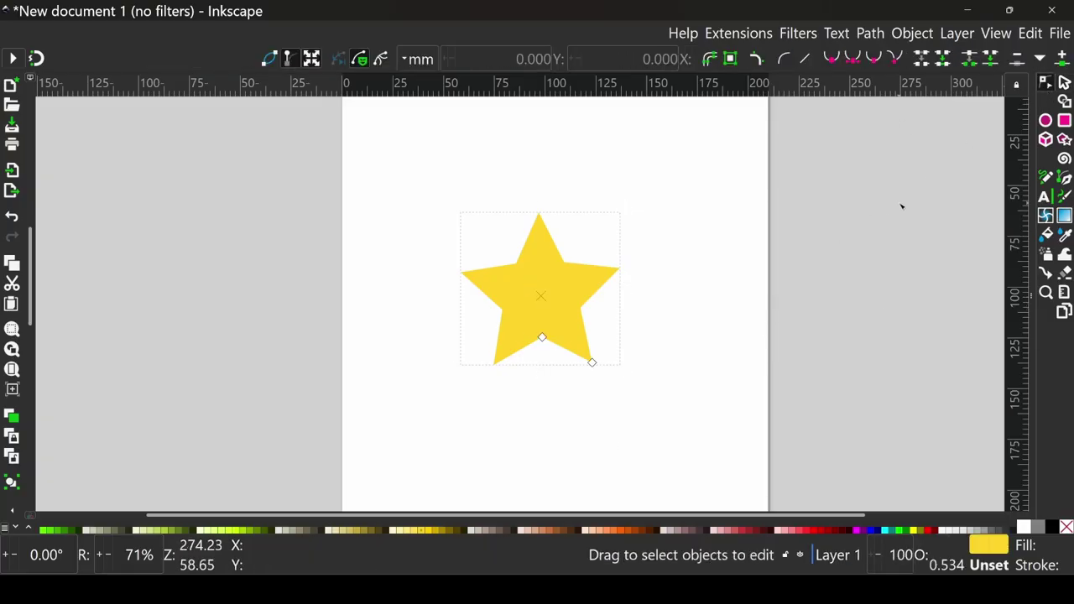
click(730, 60)
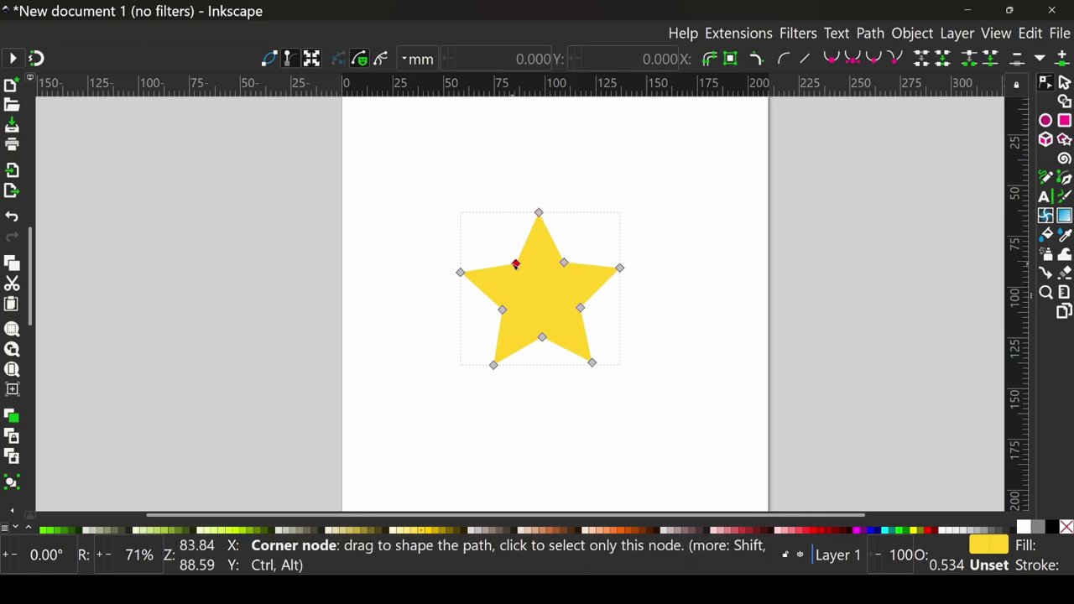
Pull an upper-left inner point outward, and insert then remove a node on that edge.
mouse_move(515, 263)
mouse_down()
mouse_move(513, 244)
mouse_move(487, 224)
mouse_move(521, 255)
mouse_up()
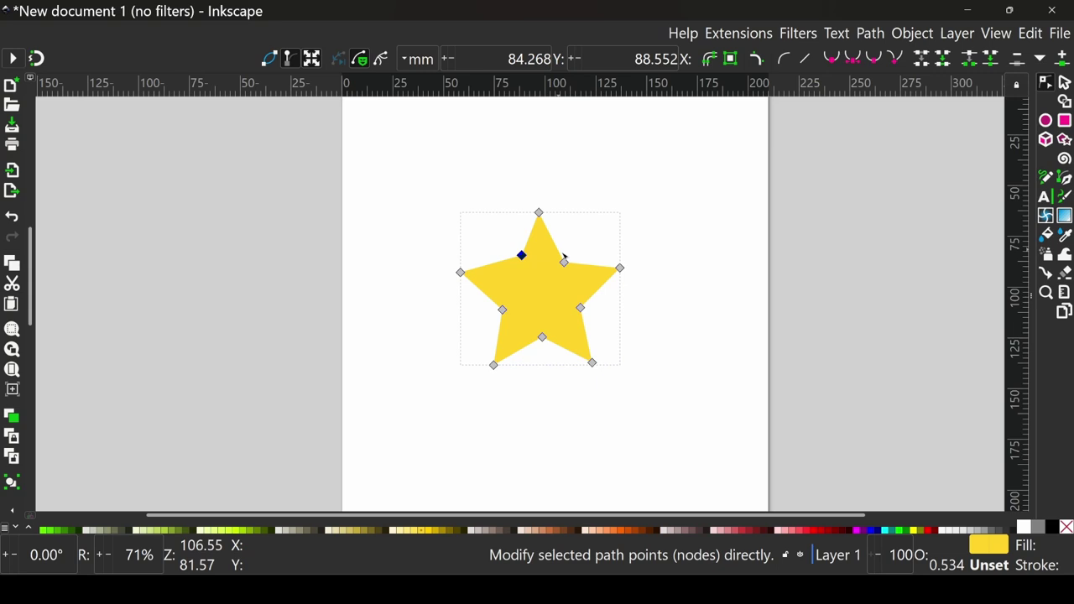
click(495, 267)
double_click(496, 270)
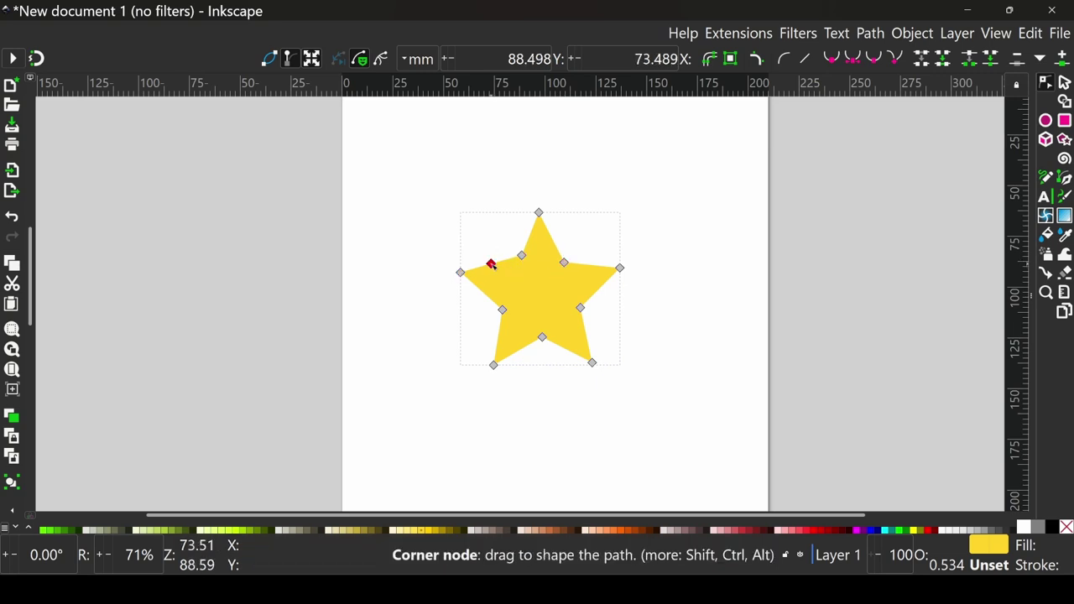
drag(494, 266, 496, 263)
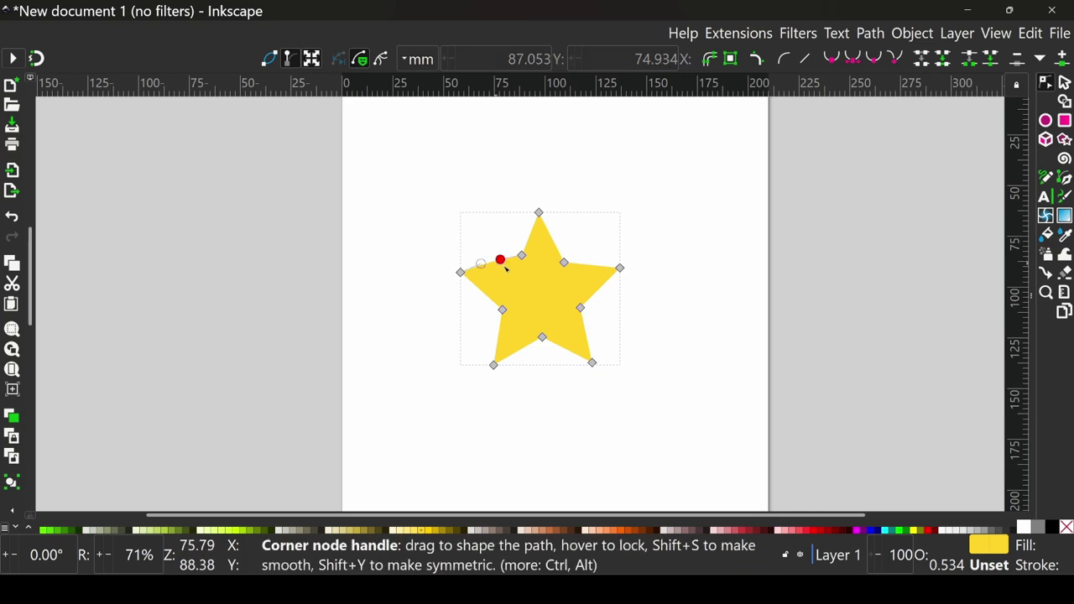
key(Delete)
Delete the star's left tip node, move the upper-left node, and curve the top-left edge.
key(Delete)
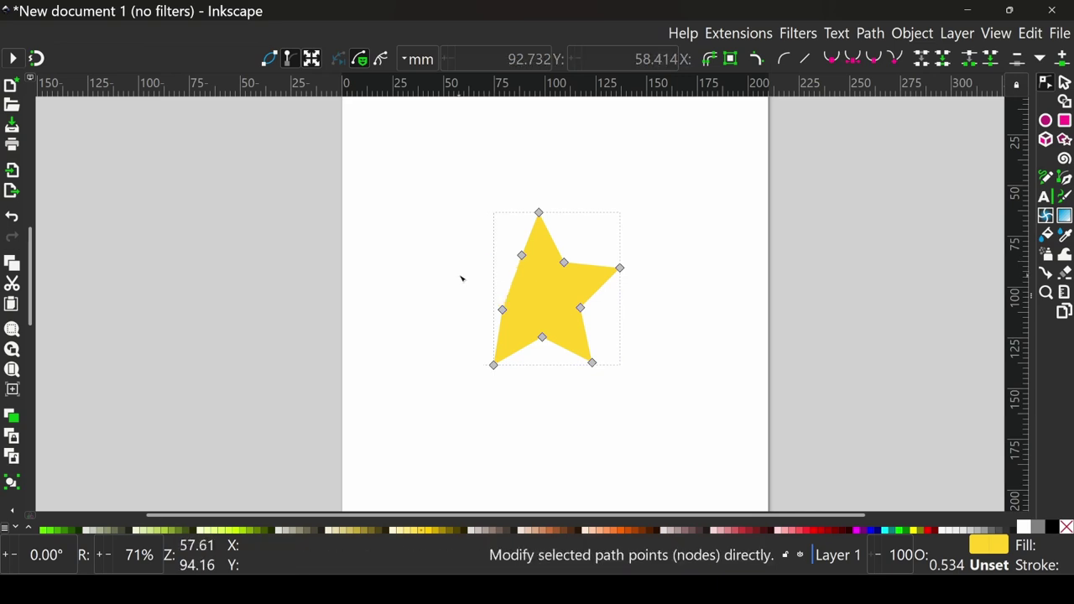
click(493, 366)
key(Delete)
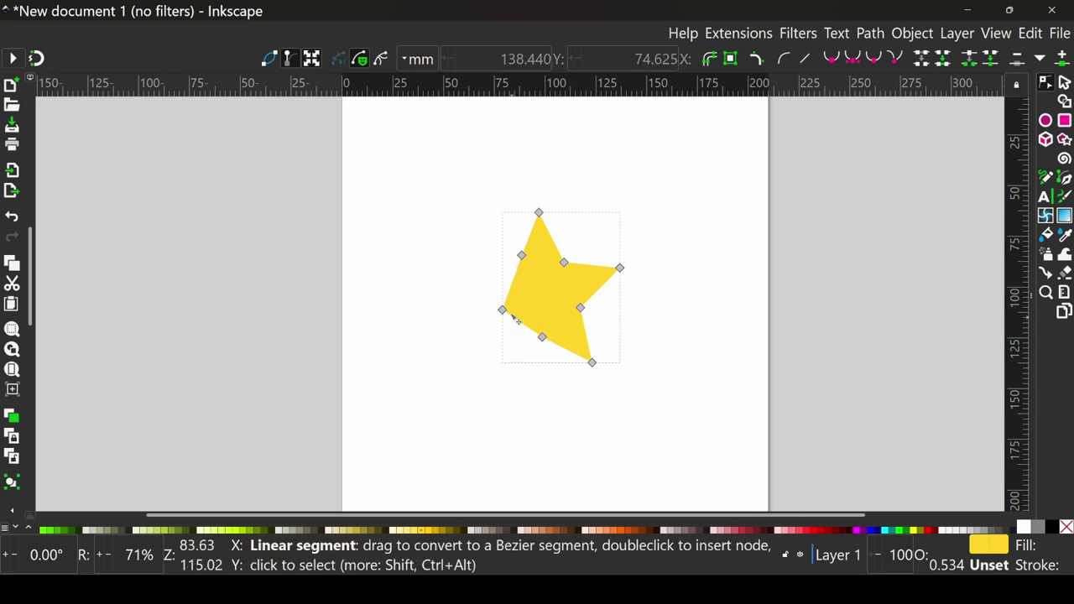
click(521, 255)
drag(521, 255, 502, 247)
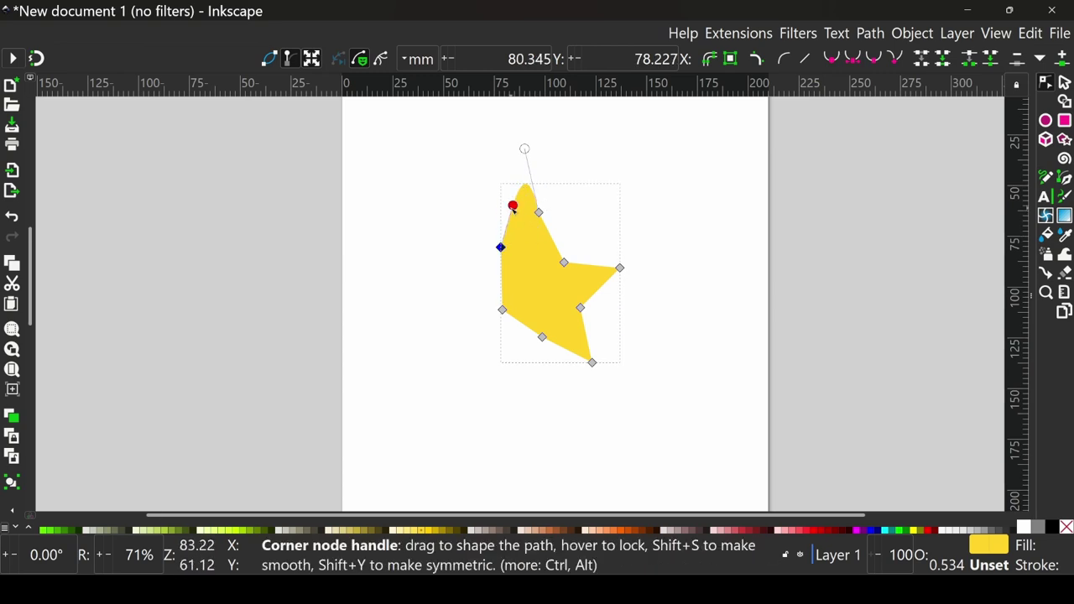
mouse_move(513, 206)
mouse_down()
mouse_move(473, 215)
mouse_move(468, 239)
mouse_move(495, 260)
mouse_move(475, 279)
mouse_move(493, 251)
mouse_up()
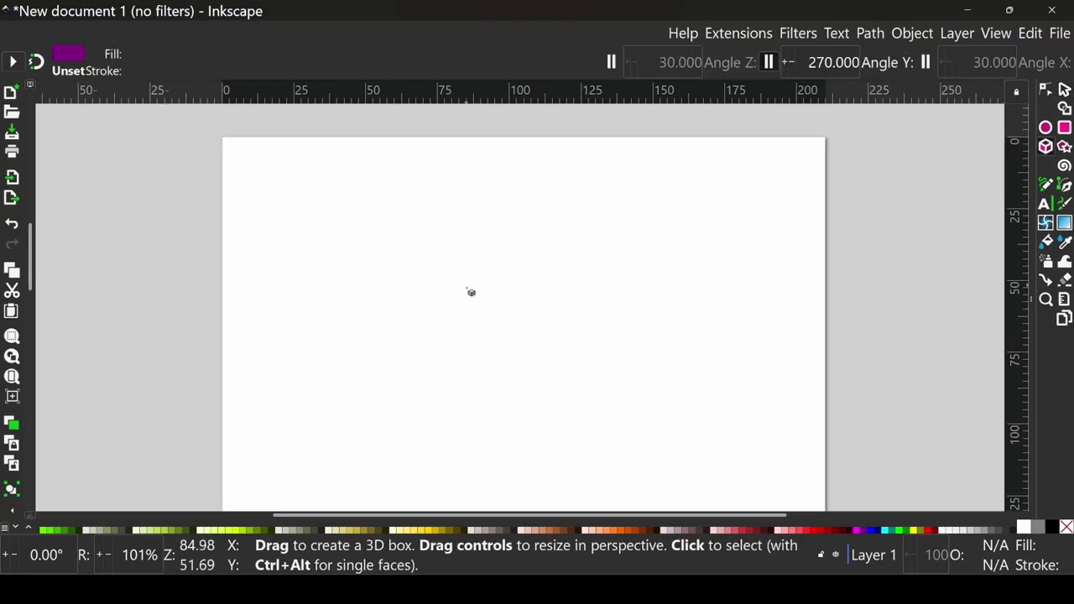
Draw a purple 3D box on the page.
drag(470, 292, 554, 346)
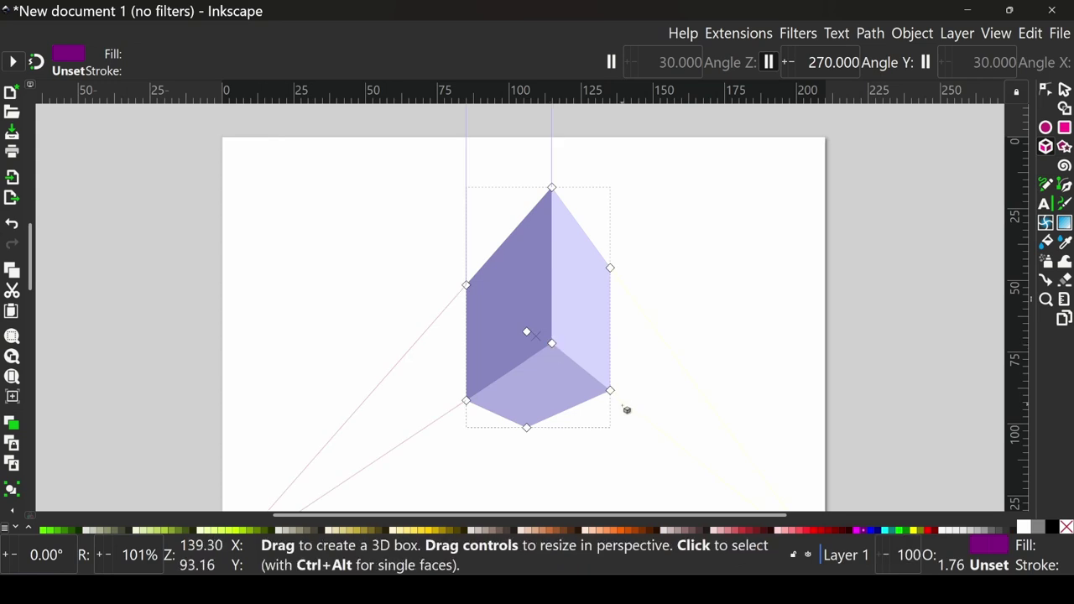
drag(697, 302, 695, 292)
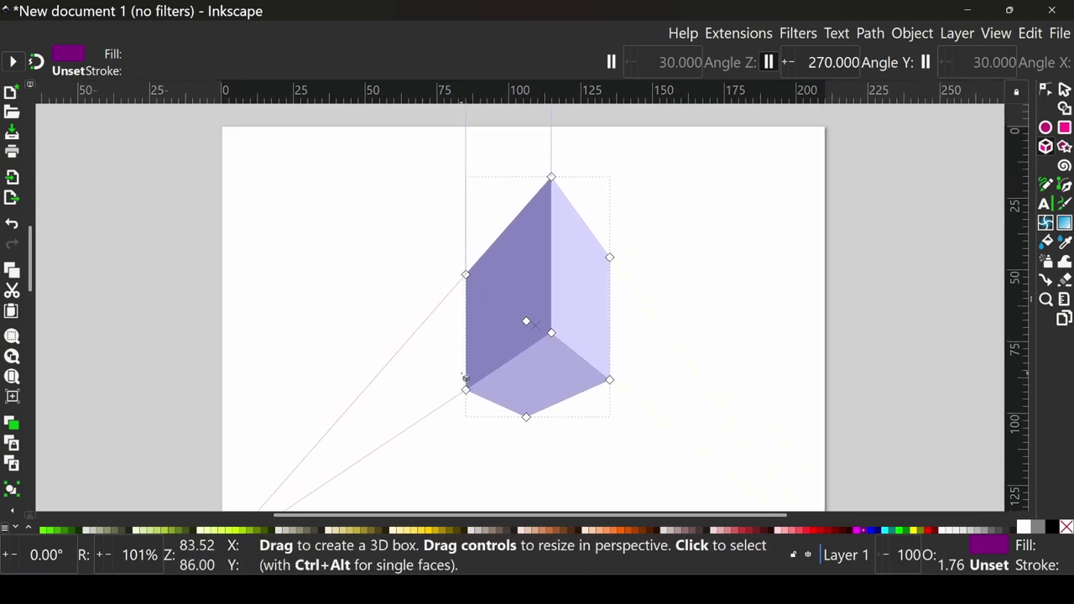
scroll(466, 379, down, 1)
scroll(514, 443, up, 1)
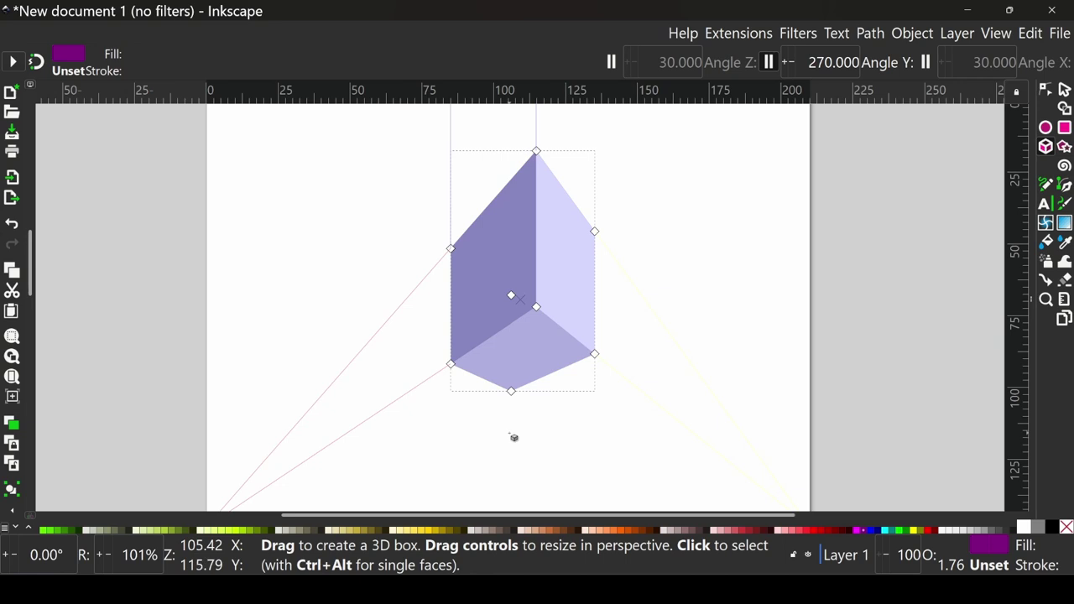
scroll(513, 437, down, 1)
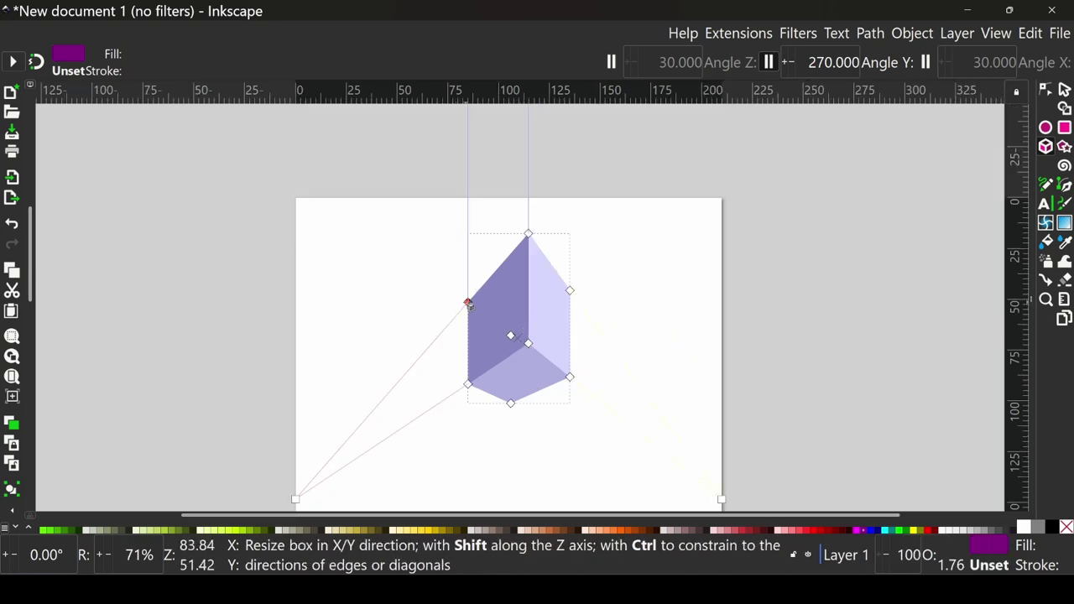
Resize and deepen the box, then move both vanishing points to change its perspective.
mouse_move(467, 303)
mouse_down()
mouse_move(472, 293)
mouse_move(473, 314)
mouse_up()
mouse_move(530, 257)
mouse_down()
mouse_move(573, 256)
mouse_move(511, 244)
mouse_move(549, 257)
mouse_move(543, 273)
mouse_move(528, 272)
mouse_up()
mouse_move(570, 320)
mouse_down()
mouse_move(661, 336)
mouse_move(603, 324)
mouse_move(643, 336)
mouse_move(630, 331)
mouse_up()
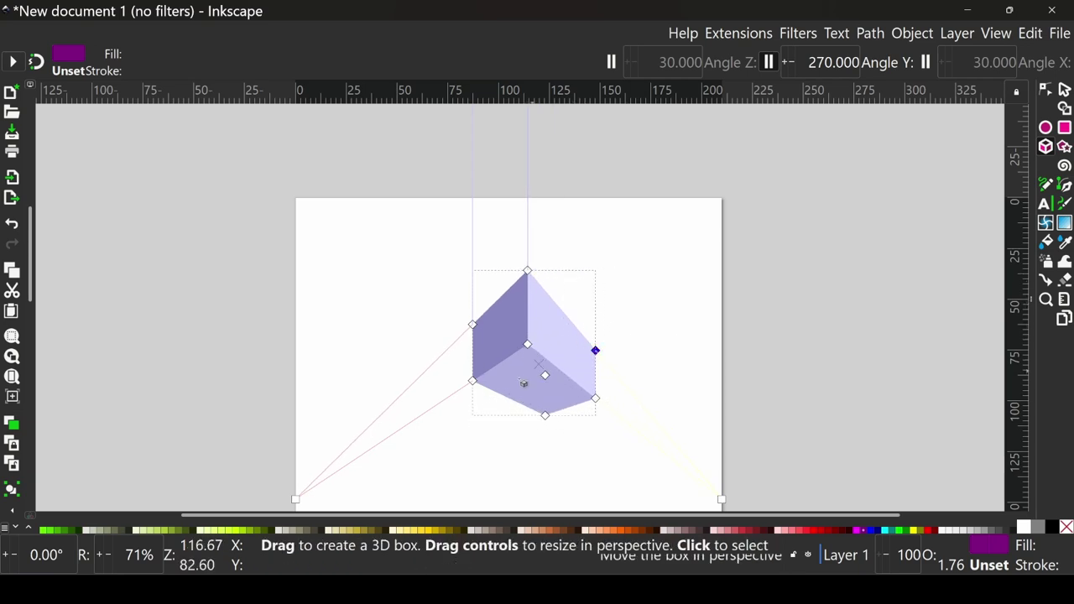
mouse_move(300, 504)
mouse_down()
mouse_move(322, 352)
mouse_move(79, 355)
mouse_move(456, 398)
mouse_move(183, 389)
mouse_up()
mouse_move(722, 500)
mouse_down()
mouse_move(727, 472)
mouse_move(792, 392)
mouse_move(700, 350)
mouse_move(719, 372)
mouse_up()
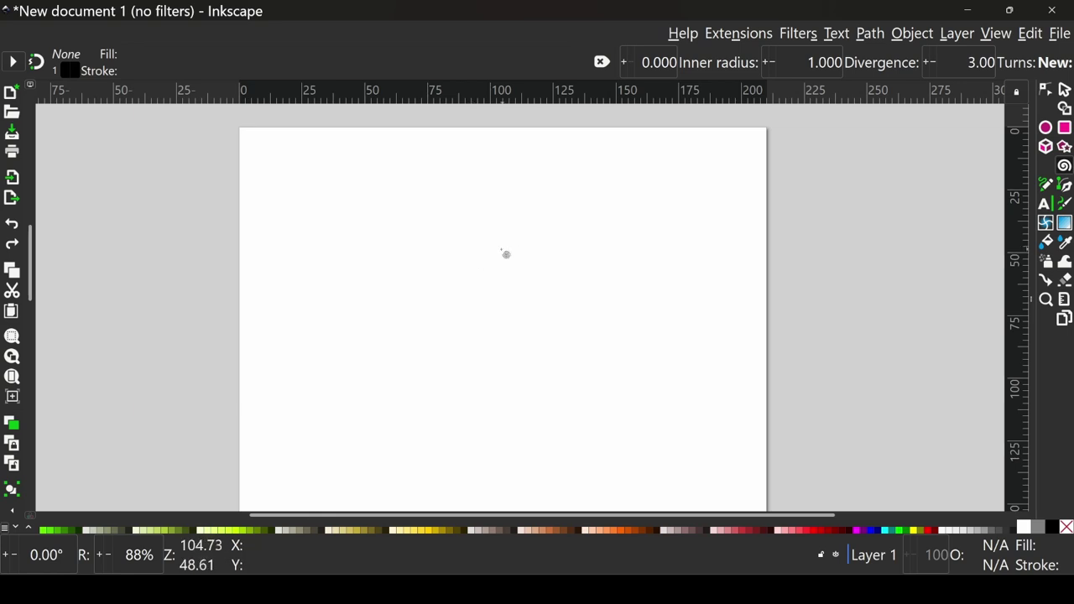
Draw a spiral, roll it up with more turns, and raise Divergence to about 7.77.
drag(458, 244, 534, 286)
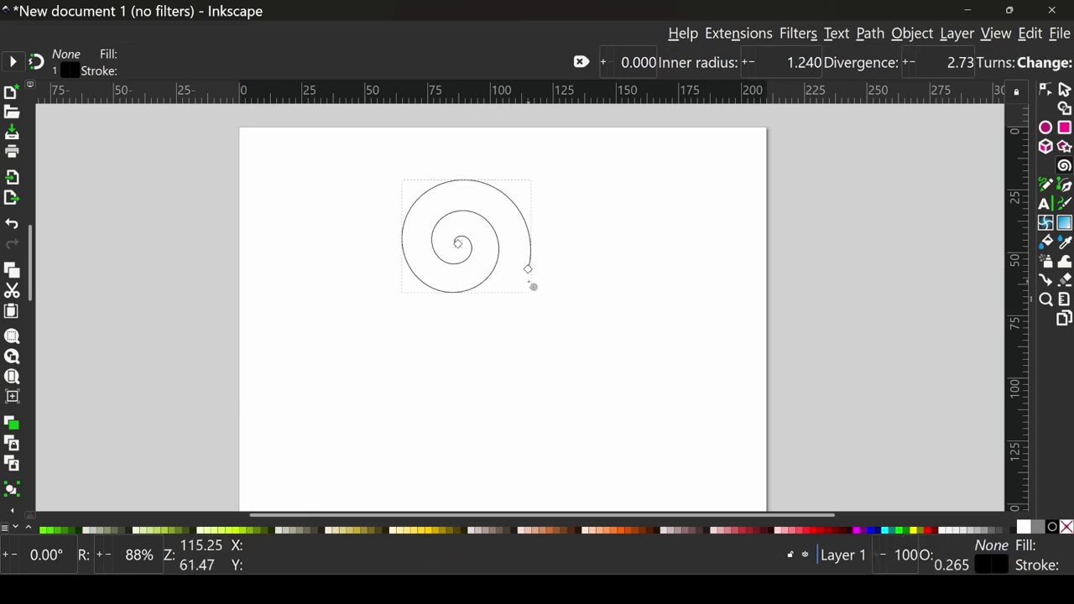
ctrl+scroll(534, 286, up, 1)
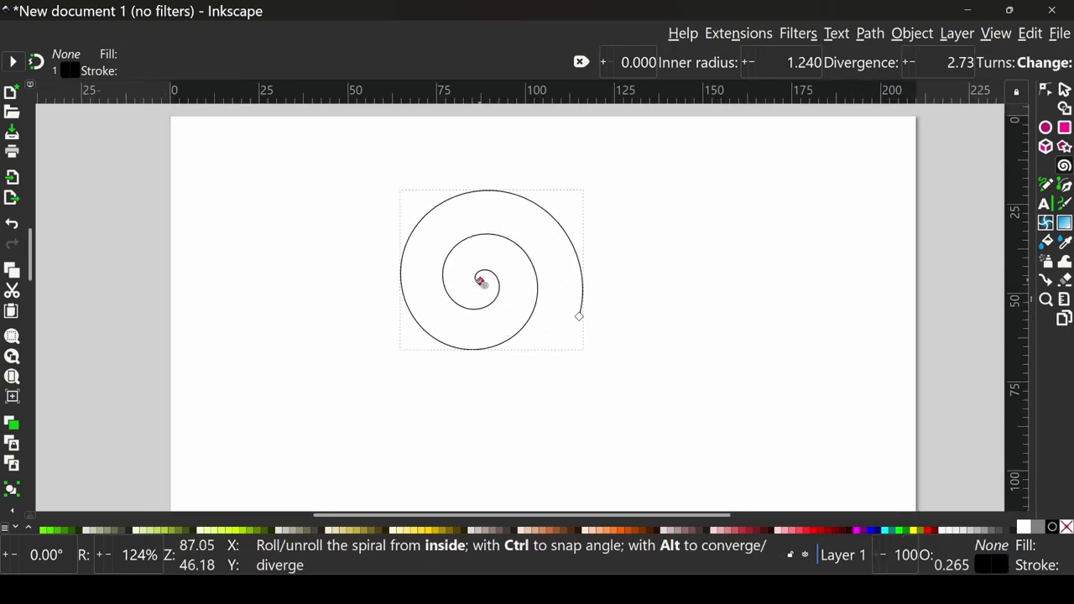
drag(474, 280, 480, 280)
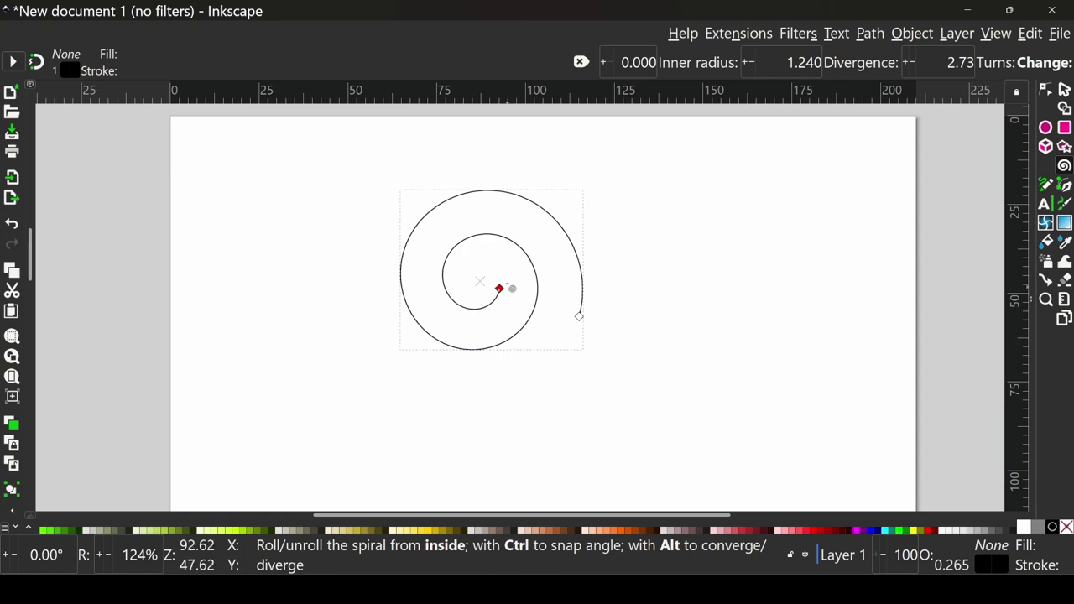
mouse_move(579, 317)
mouse_down()
mouse_move(489, 187)
mouse_move(424, 330)
mouse_move(303, 295)
mouse_up()
click(753, 64)
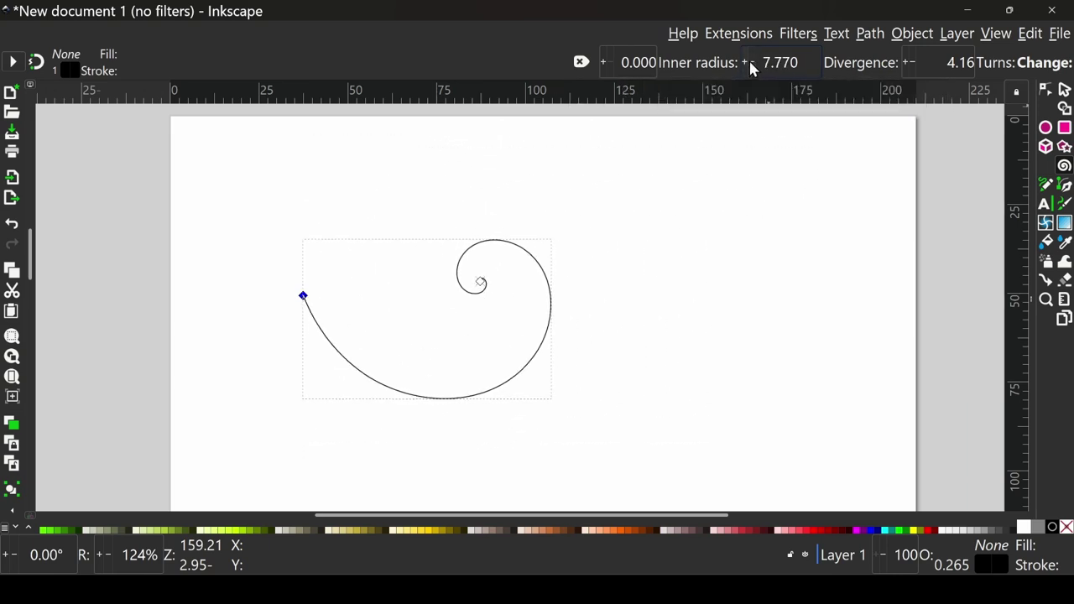
drag(753, 61, 746, 76)
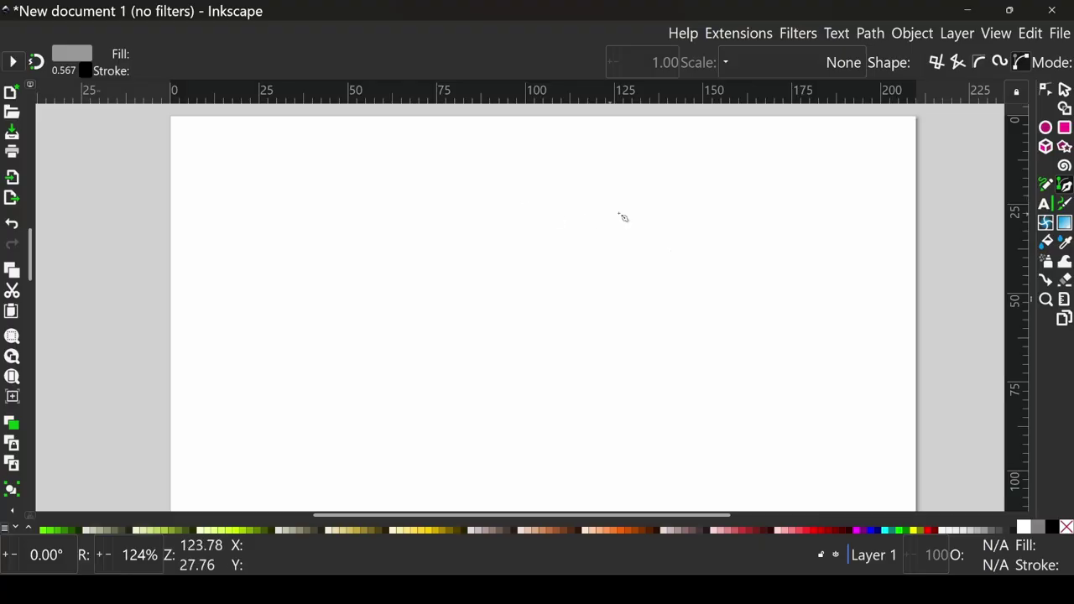
Draw a closed grey four-sided shape with the Pen, then delete it.
click(691, 209)
click(490, 211)
click(497, 313)
click(664, 336)
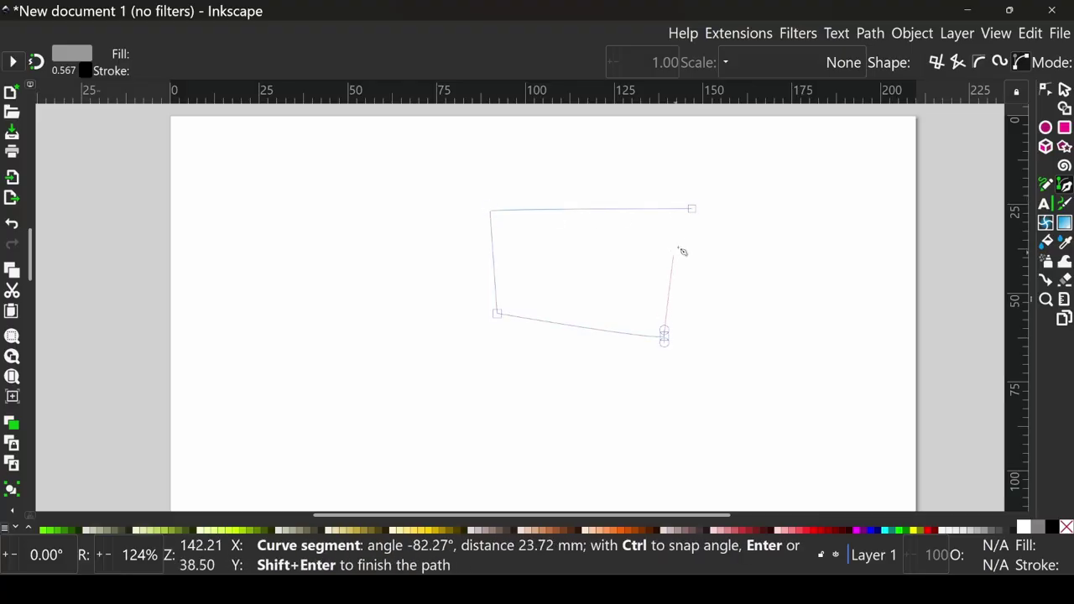
click(681, 239)
click(692, 209)
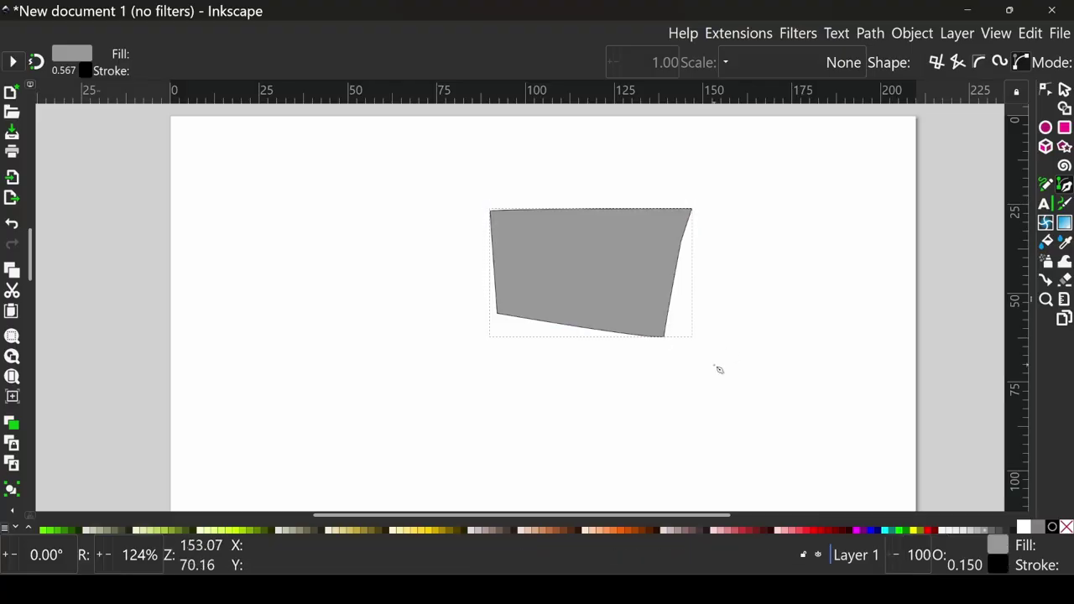
key(Delete)
In Spiro mode, draw a closed kidney-shaped curve, then undo it.
click(1000, 62)
click(467, 243)
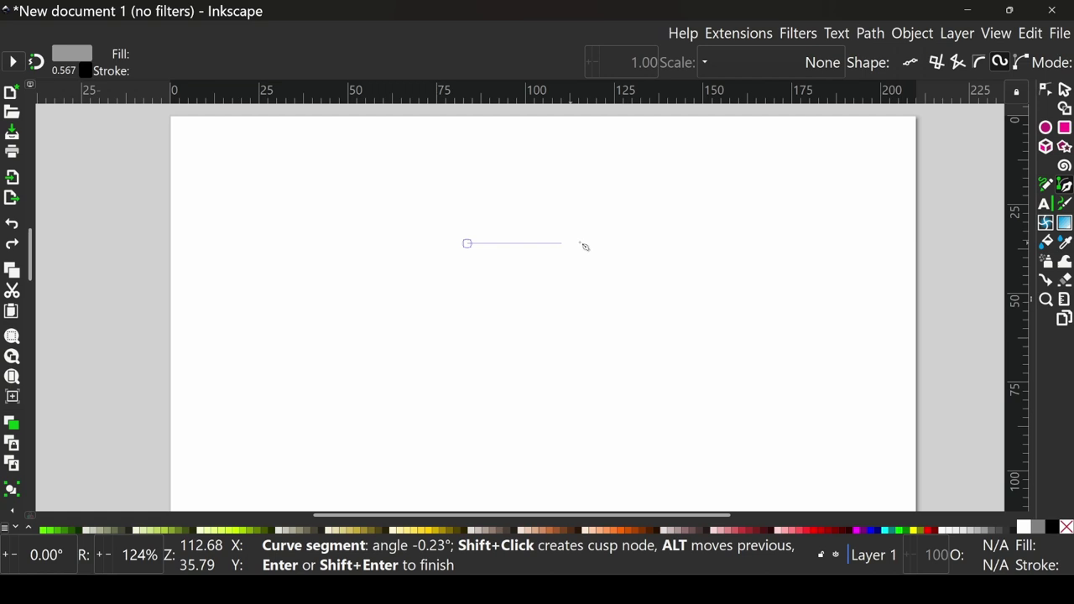
click(690, 228)
click(703, 271)
click(646, 319)
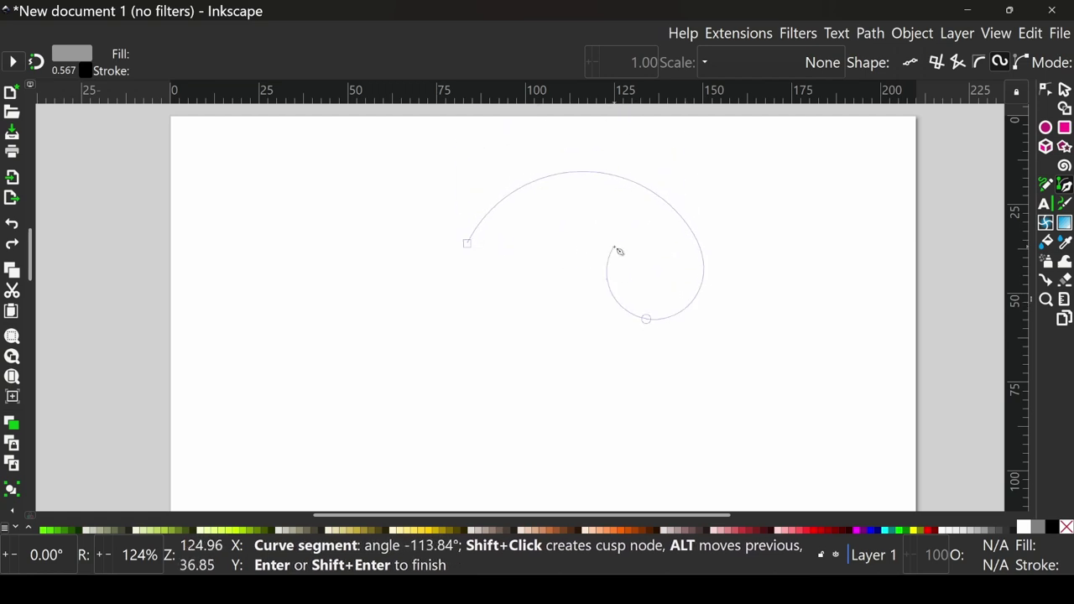
click(615, 247)
click(512, 293)
click(469, 244)
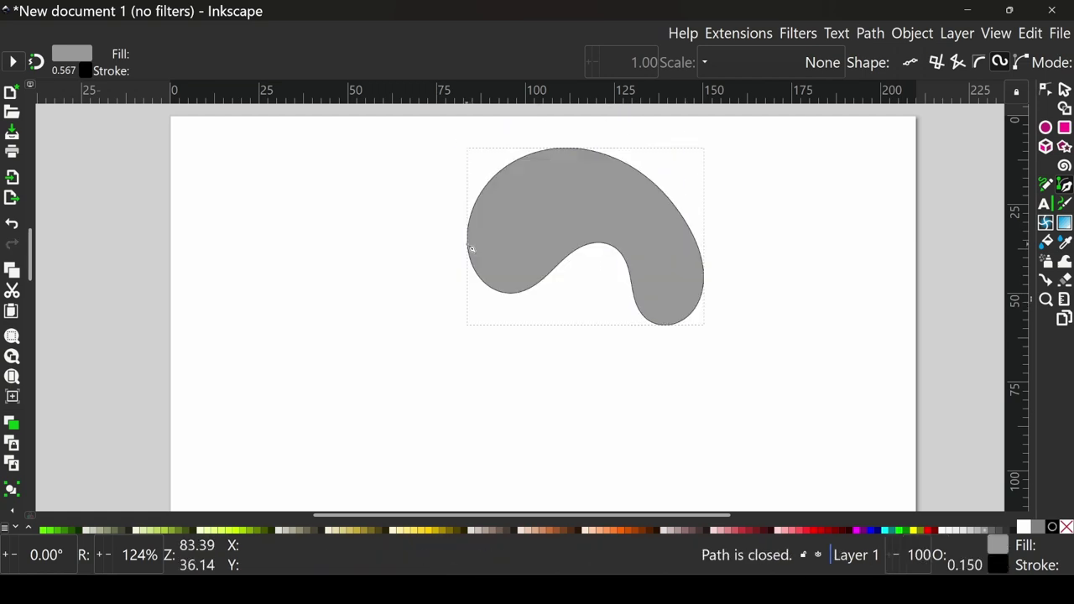
key(ctrl+z)
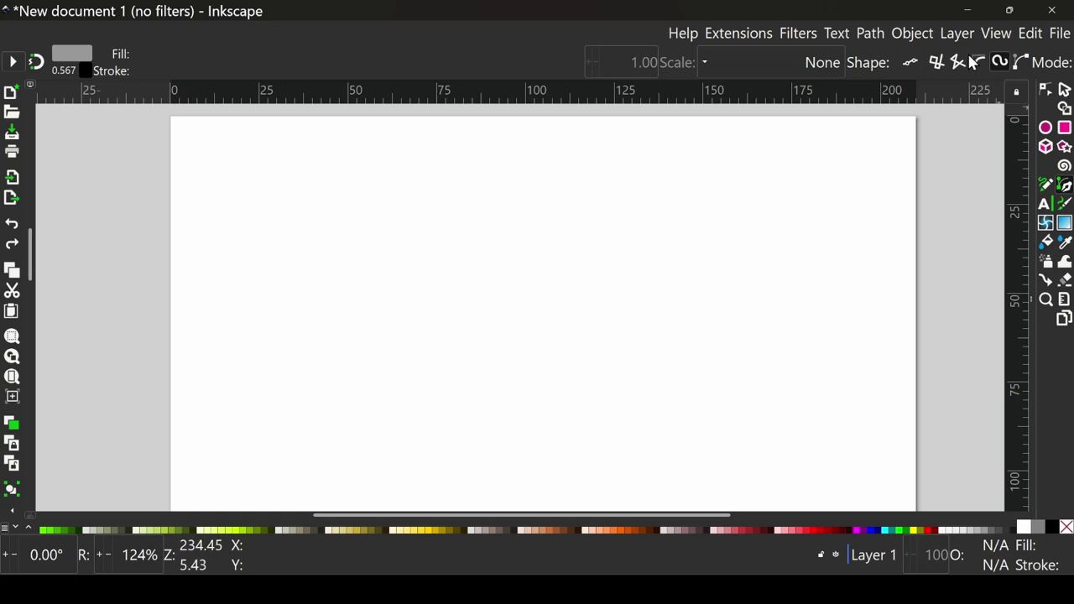
Draw a closed B-spline shape through five control points, then undo it.
click(568, 204)
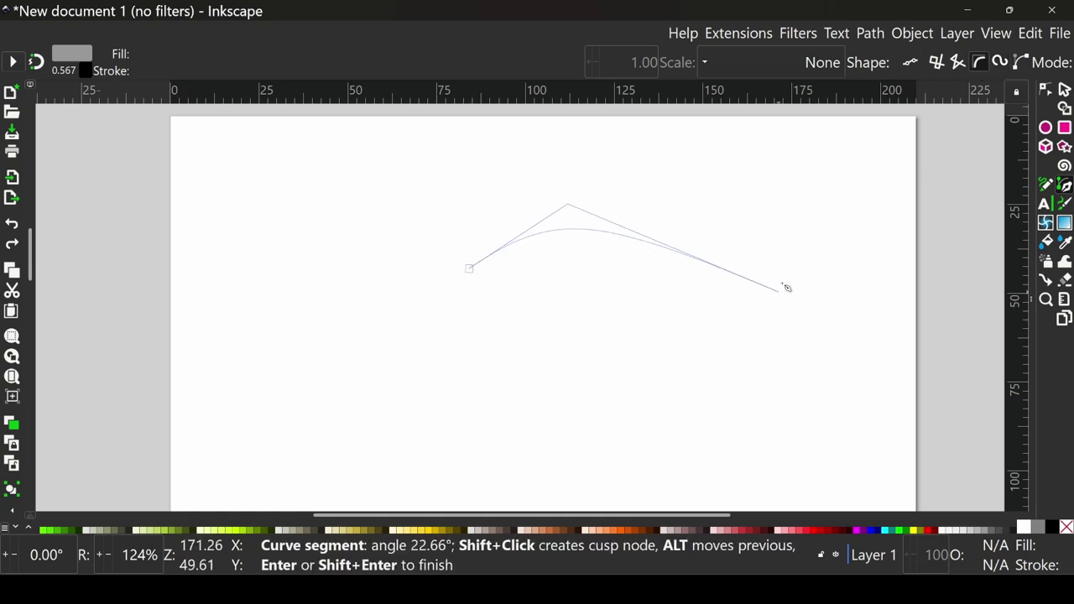
click(787, 256)
click(688, 393)
click(648, 315)
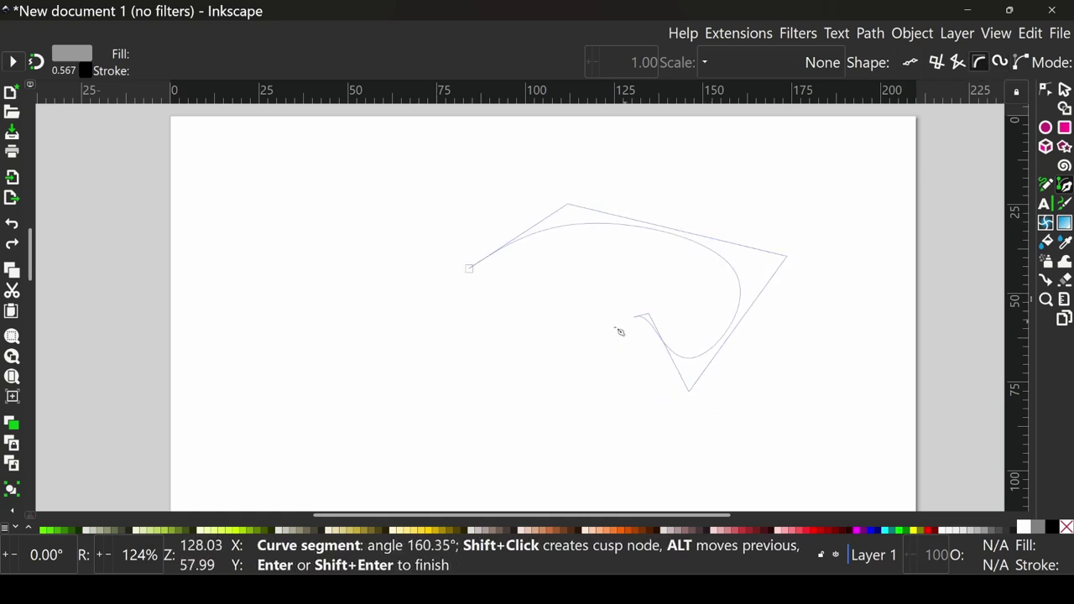
click(547, 433)
click(470, 269)
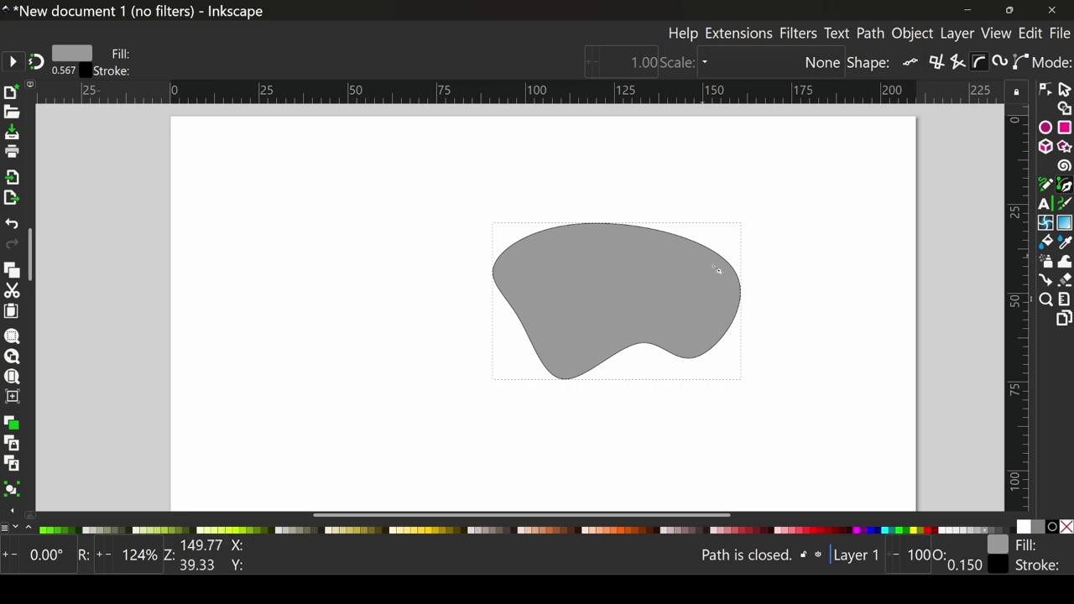
key(ctrl+z)
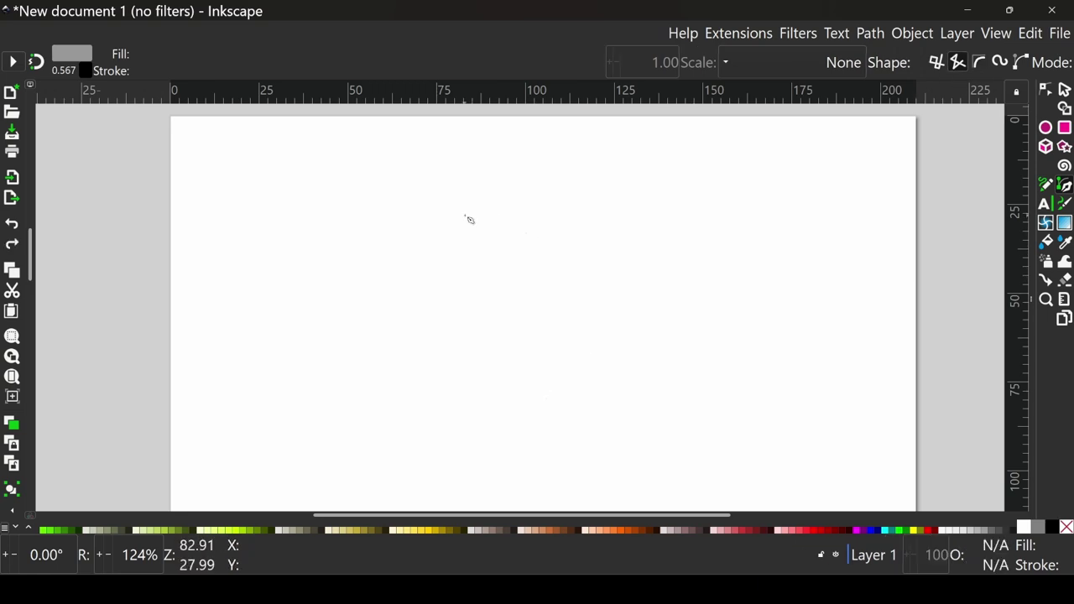
Draw a straight-edged bow-tie outline, close it, then undo it.
click(466, 211)
click(579, 160)
click(612, 265)
click(765, 285)
click(566, 407)
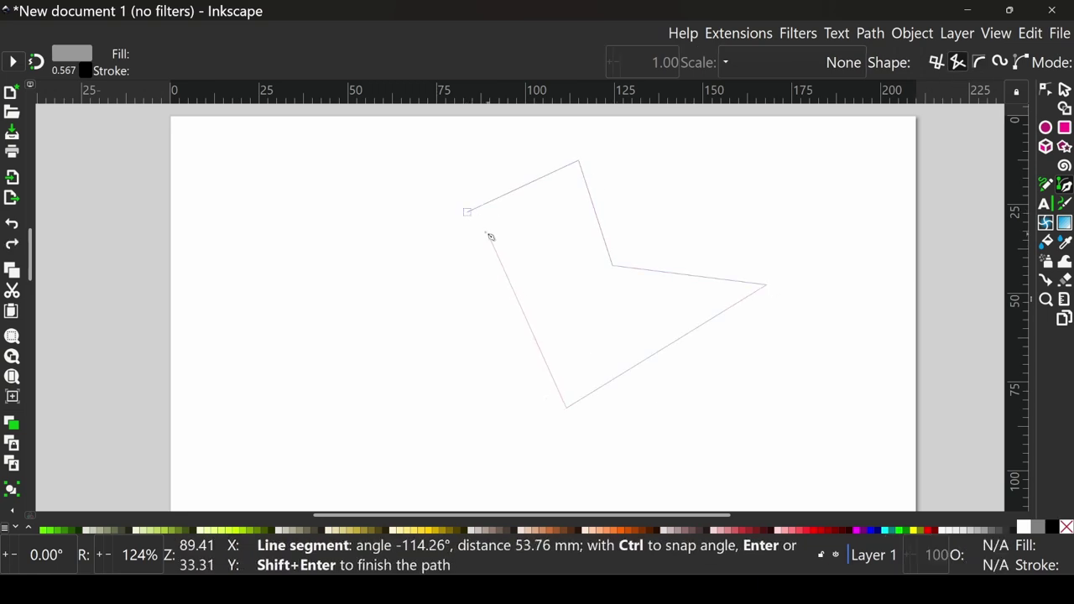
click(567, 284)
click(468, 211)
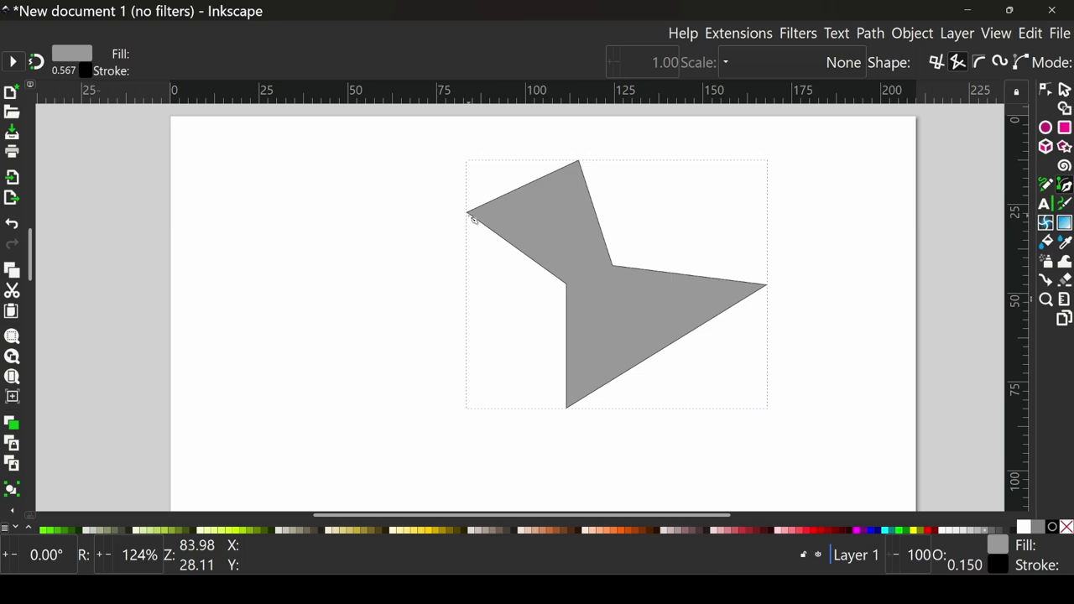
key(ctrl+z)
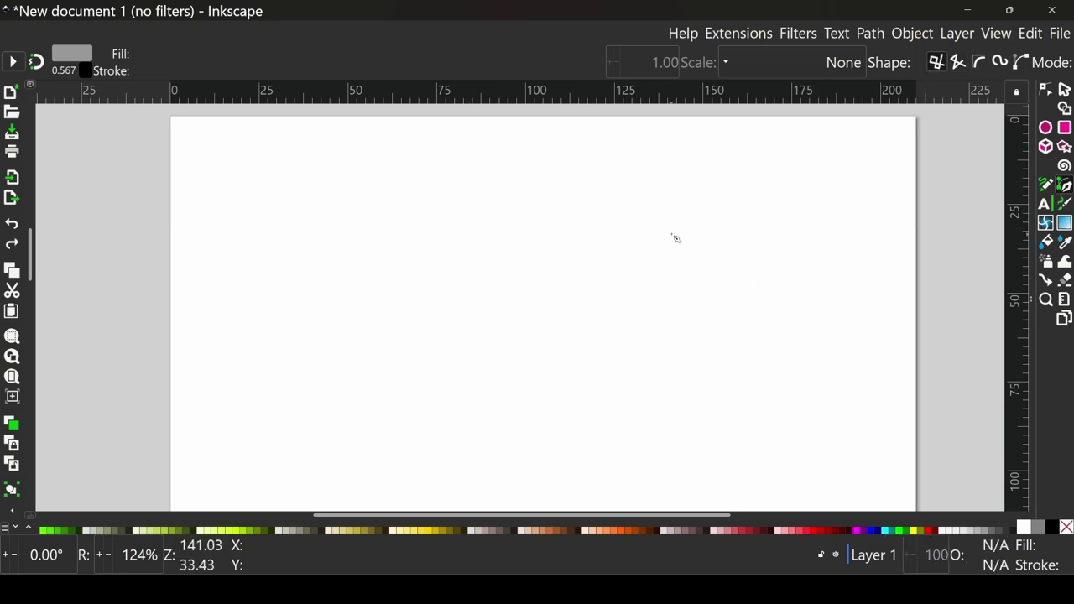
Draw a closed grey stepped polygon with a narrow raised block at upper right.
click(674, 225)
click(679, 335)
click(511, 342)
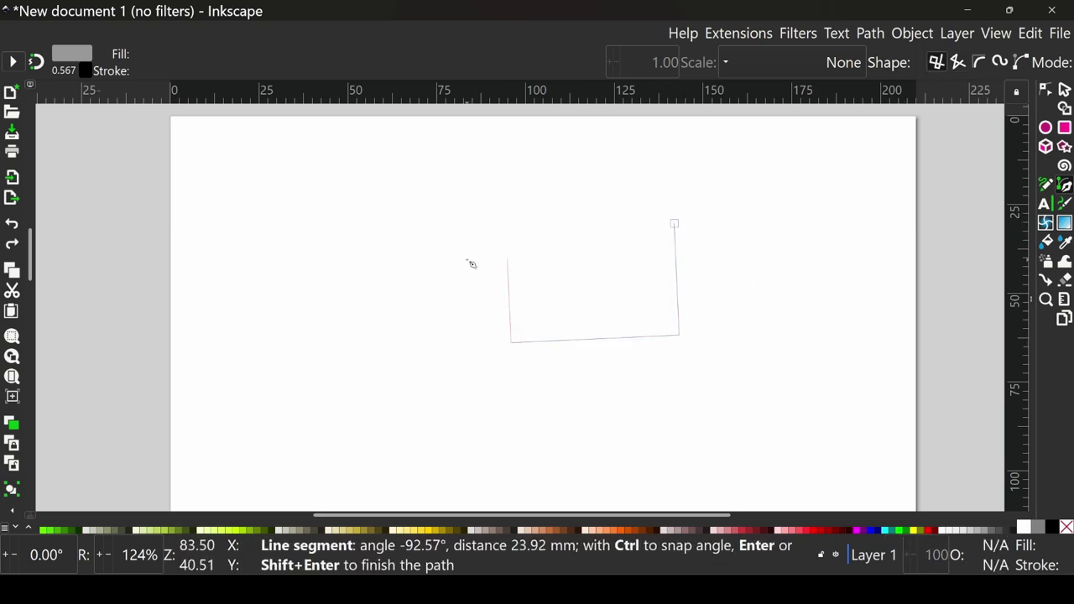
click(507, 251)
click(605, 247)
click(603, 166)
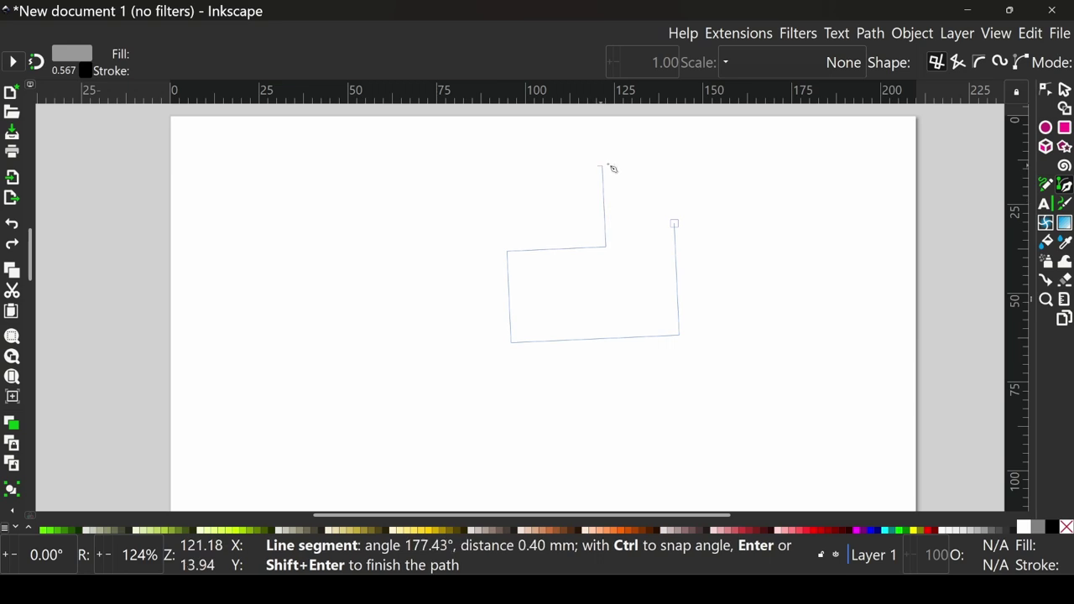
click(671, 166)
click(674, 224)
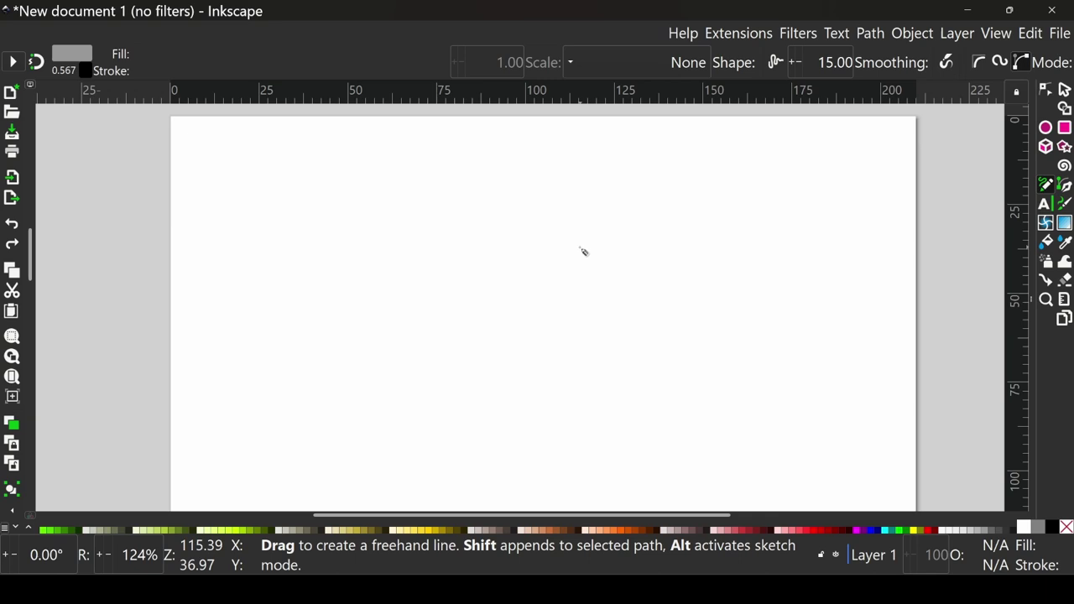
Sketch two trial closed freehand shapes, undoing each one.
drag(580, 246, 675, 263)
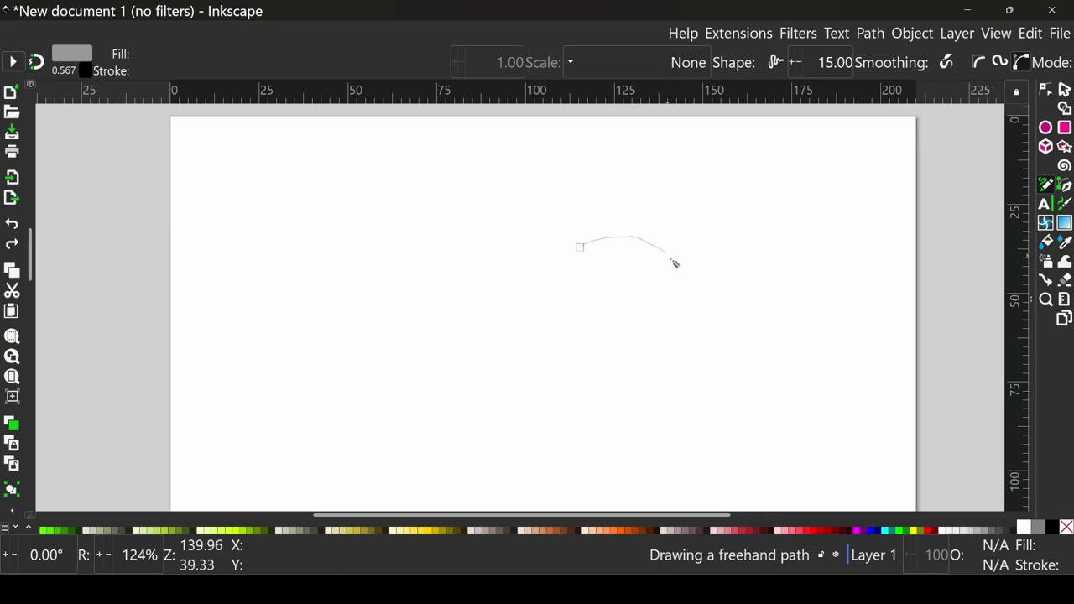
drag(507, 244, 580, 247)
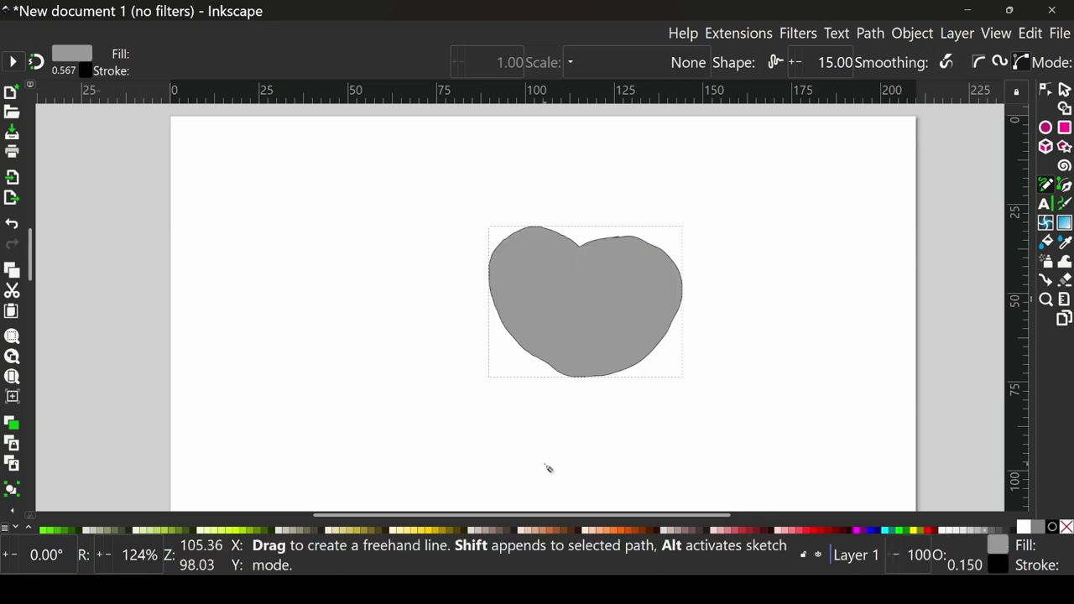
key(ctrl+z)
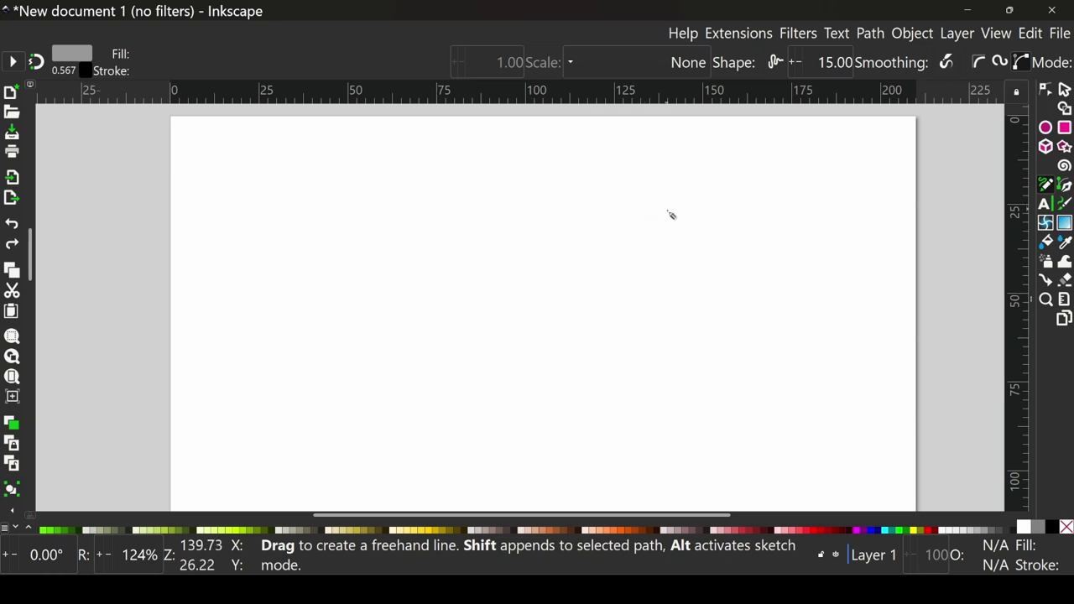
drag(671, 212, 653, 263)
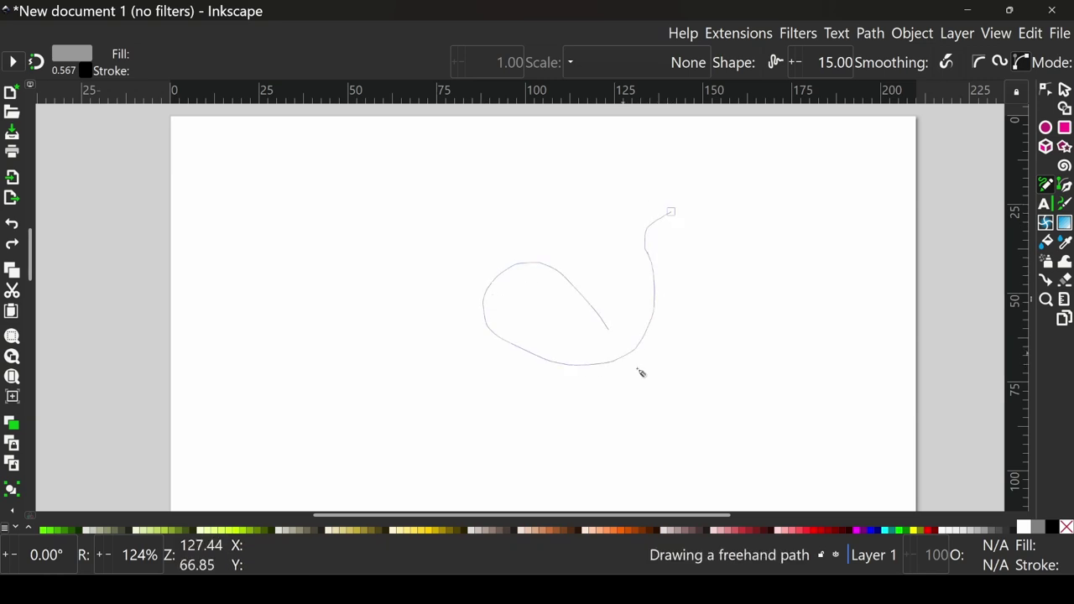
drag(684, 222, 677, 216)
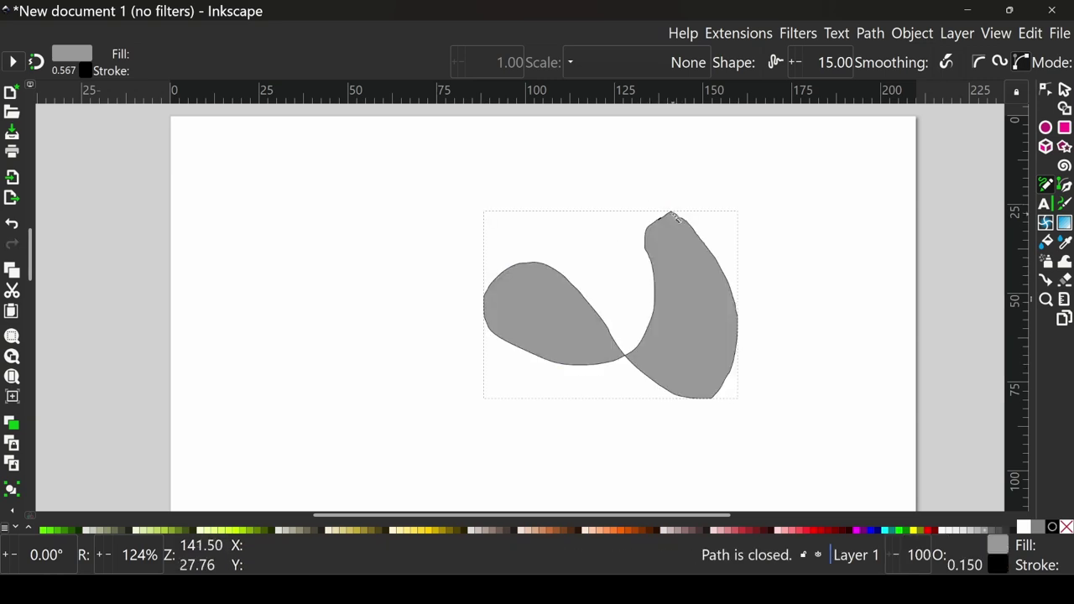
key(ctrl+z)
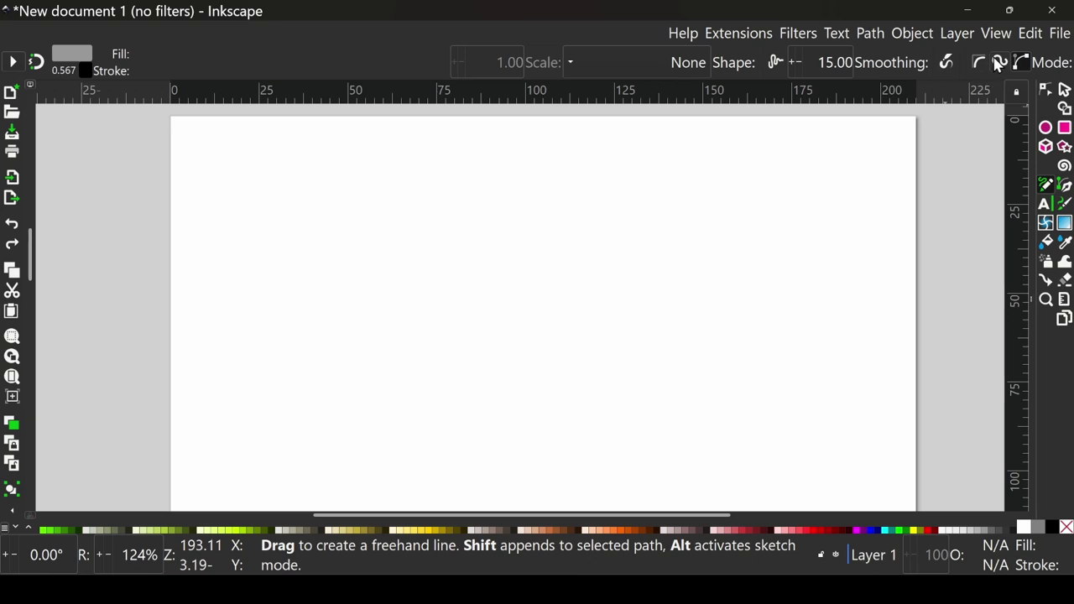
Change the pencil smoothing mode, draw a hooked closed shape, and undo it.
click(997, 66)
click(669, 282)
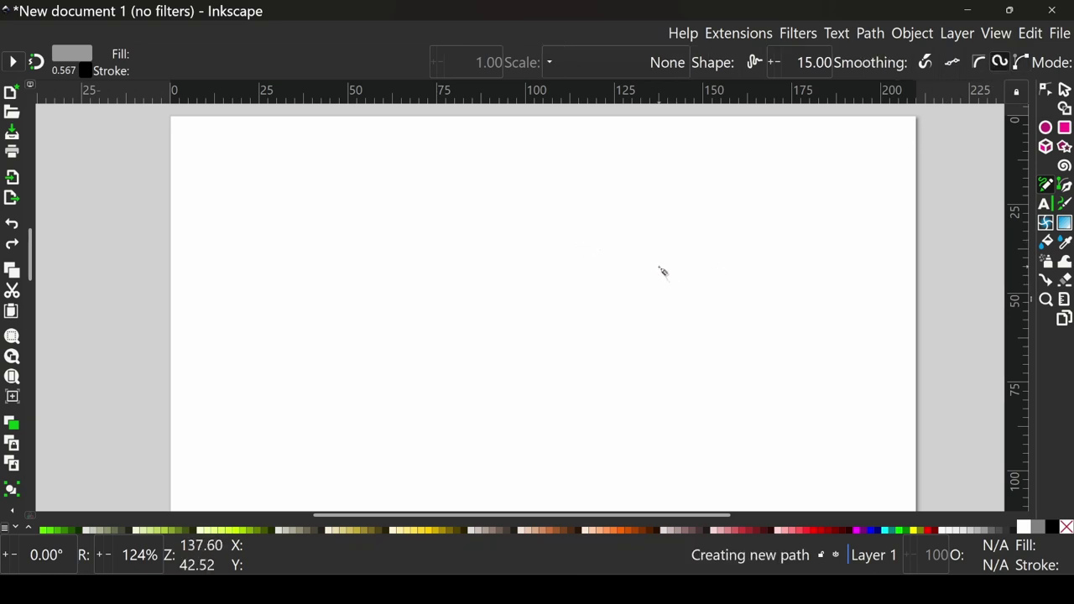
key(Escape)
drag(700, 297, 637, 232)
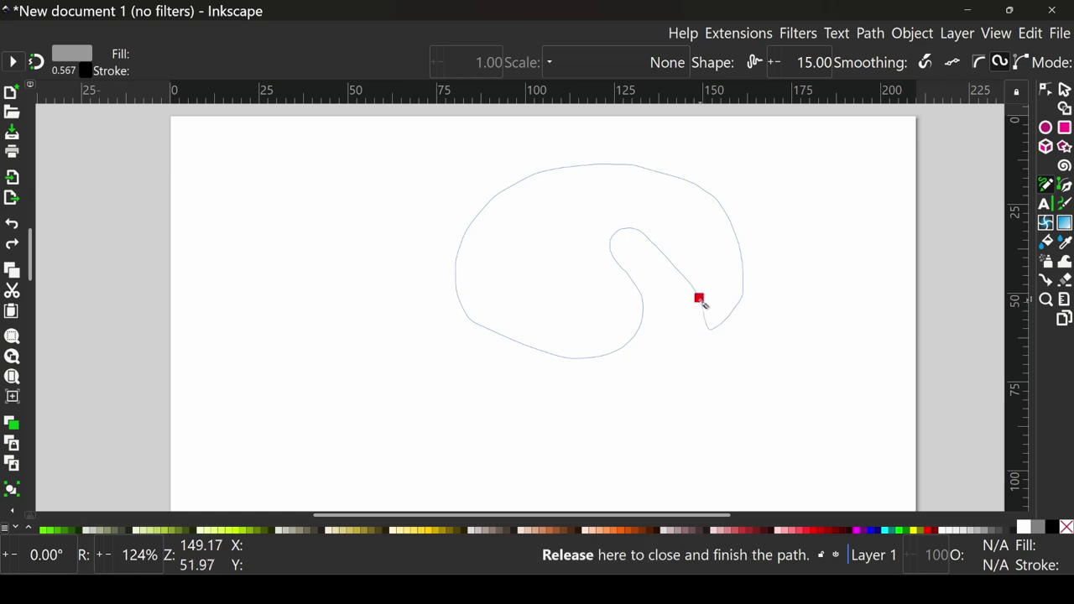
drag(716, 335, 700, 299)
key(ctrl+z)
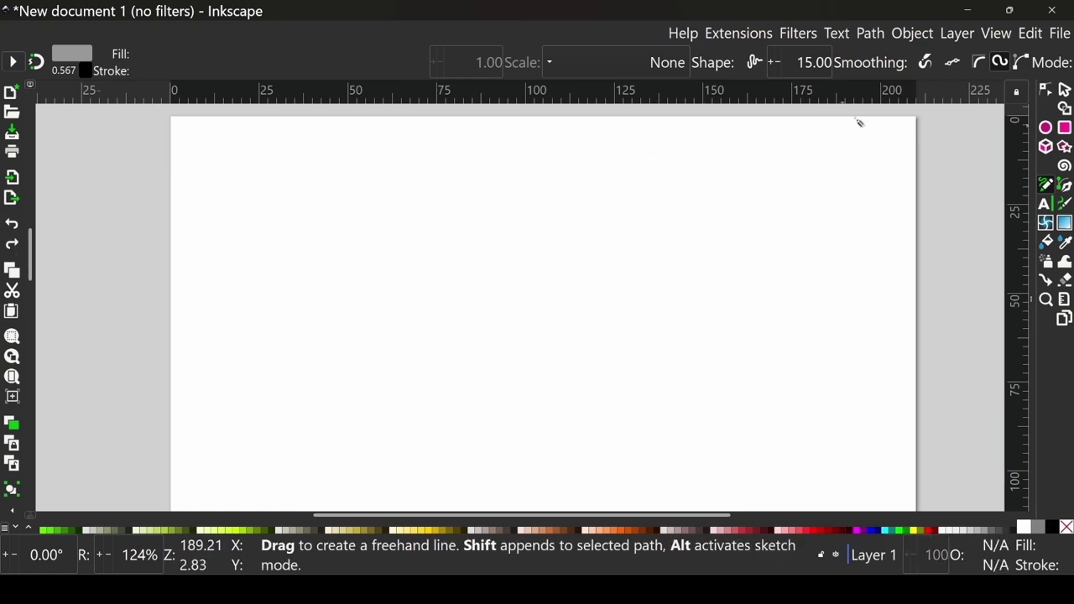
Switch smoothing mode again and draw the final smooth grey blob with a notched bottom.
click(981, 67)
drag(652, 288, 635, 249)
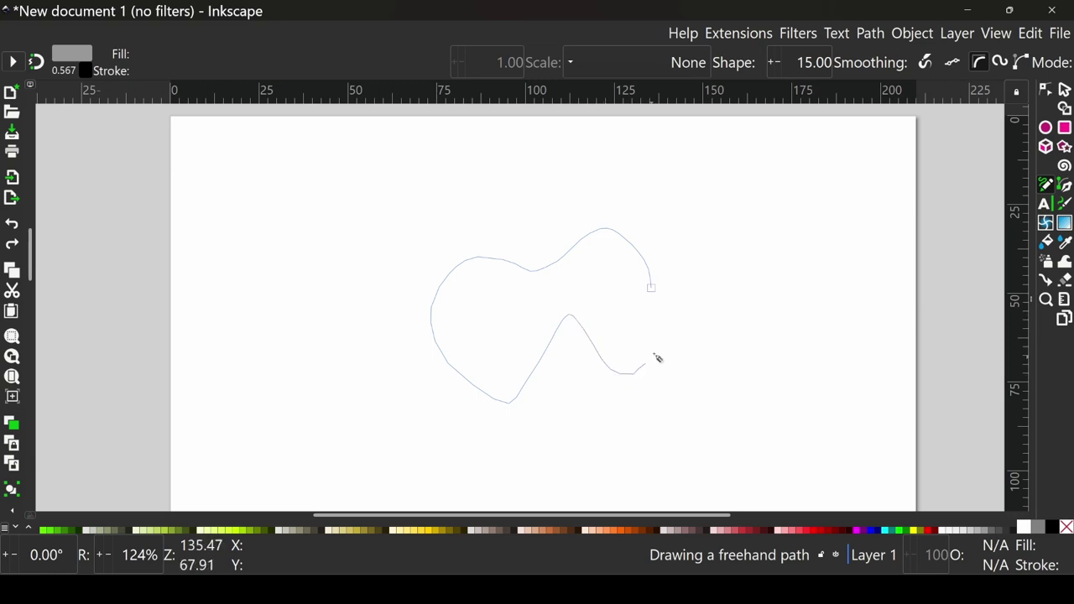
drag(657, 359, 652, 288)
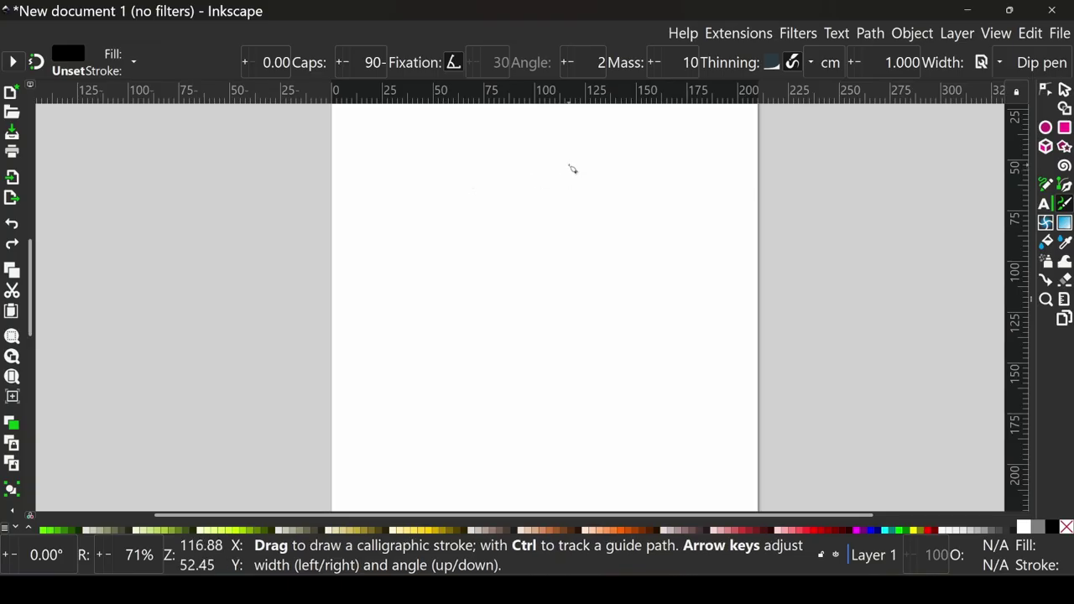
Draw and discard a trial calligraphic stroke, then set the pen's Fixation to 0.
mouse_move(570, 165)
mouse_down()
mouse_move(686, 291)
mouse_move(689, 191)
mouse_up()
key(ctrl+z)
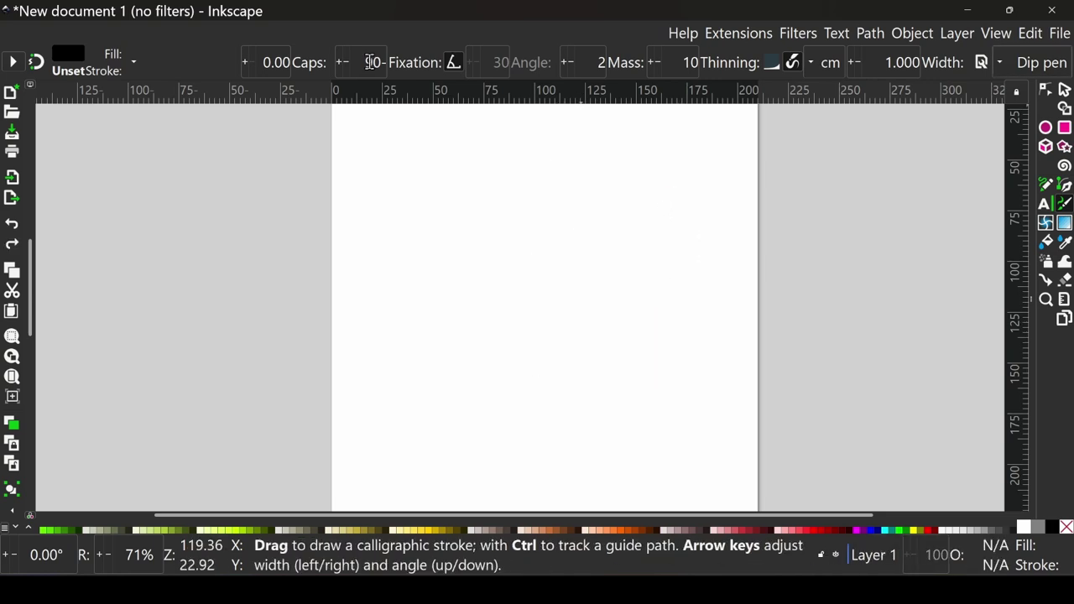
text(0)
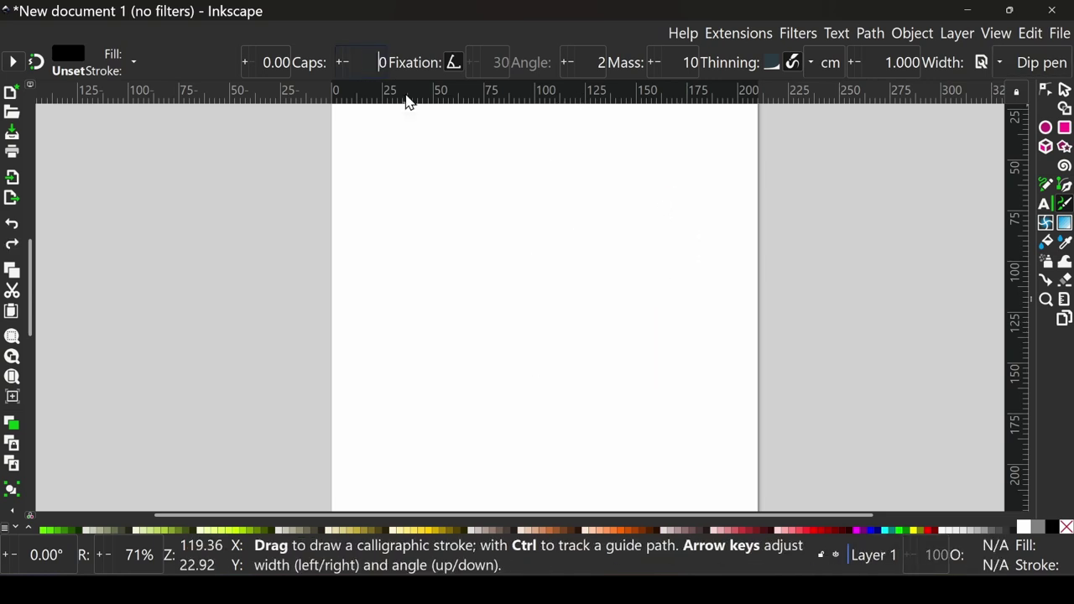
ctrl+scroll(564, 113, up, 1)
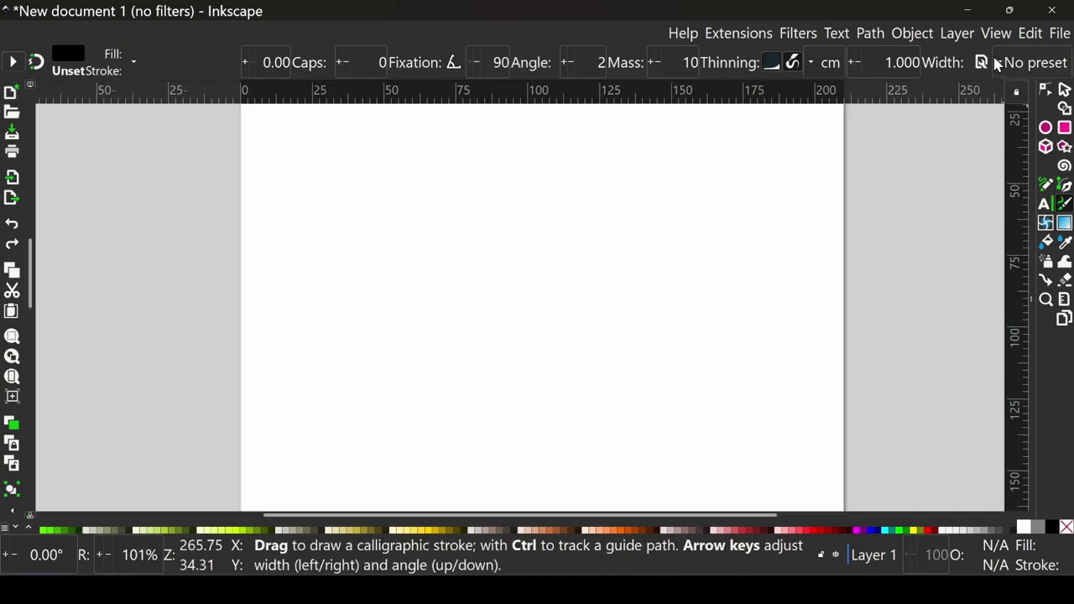
click(1016, 63)
click(1024, 89)
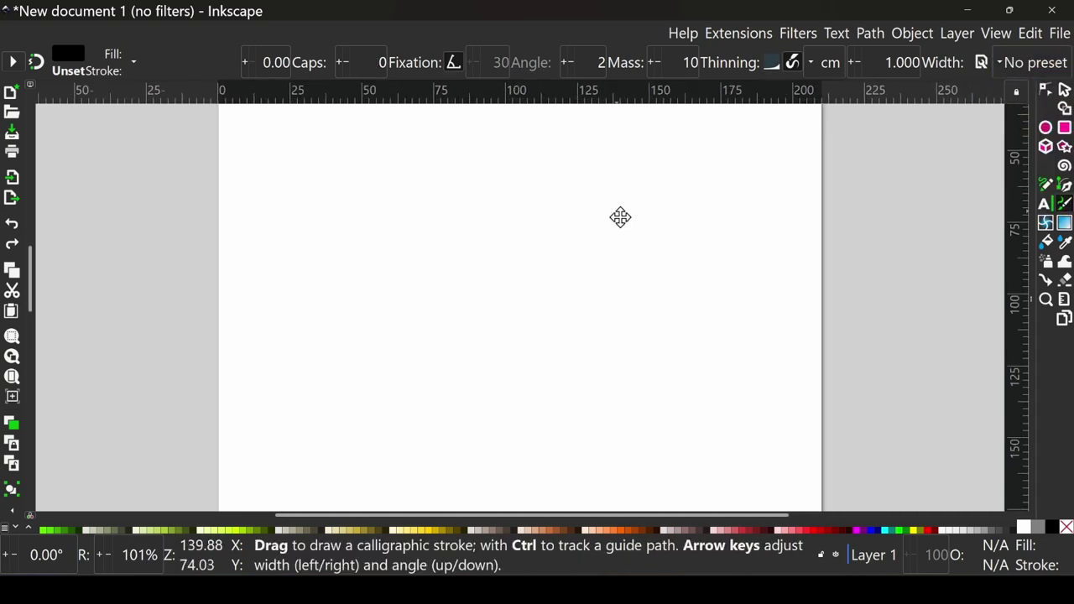
Raise the pen's Mass to 20 and redraw a thick black S-shaped stroke.
mouse_move(697, 200)
mouse_down()
mouse_move(680, 274)
mouse_move(576, 329)
mouse_move(456, 264)
mouse_move(491, 400)
mouse_move(358, 409)
mouse_up()
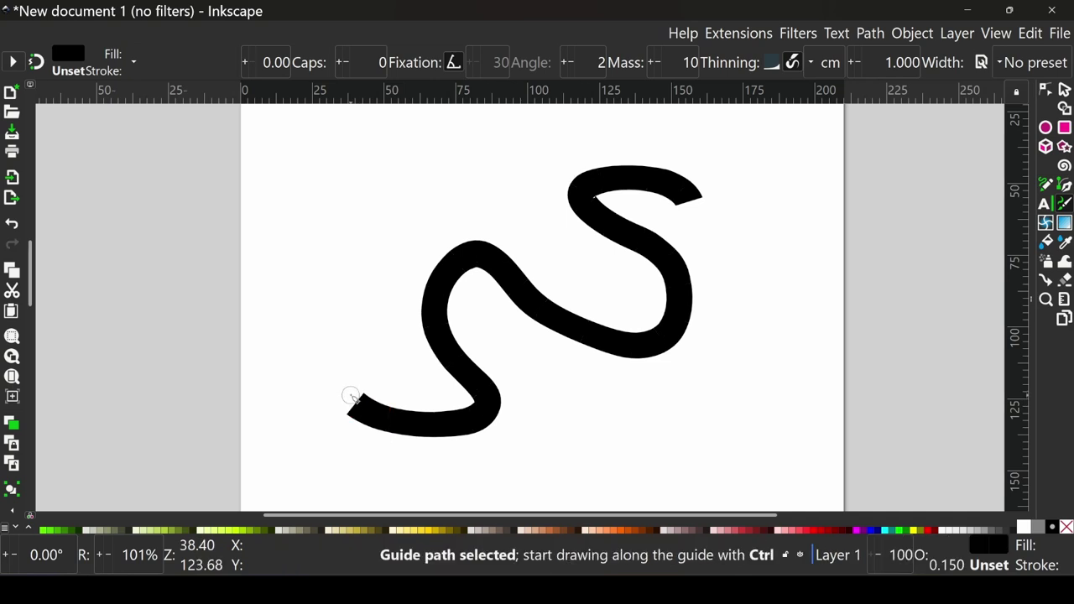
key(ctrl+z)
scroll(608, 63, up, 3)
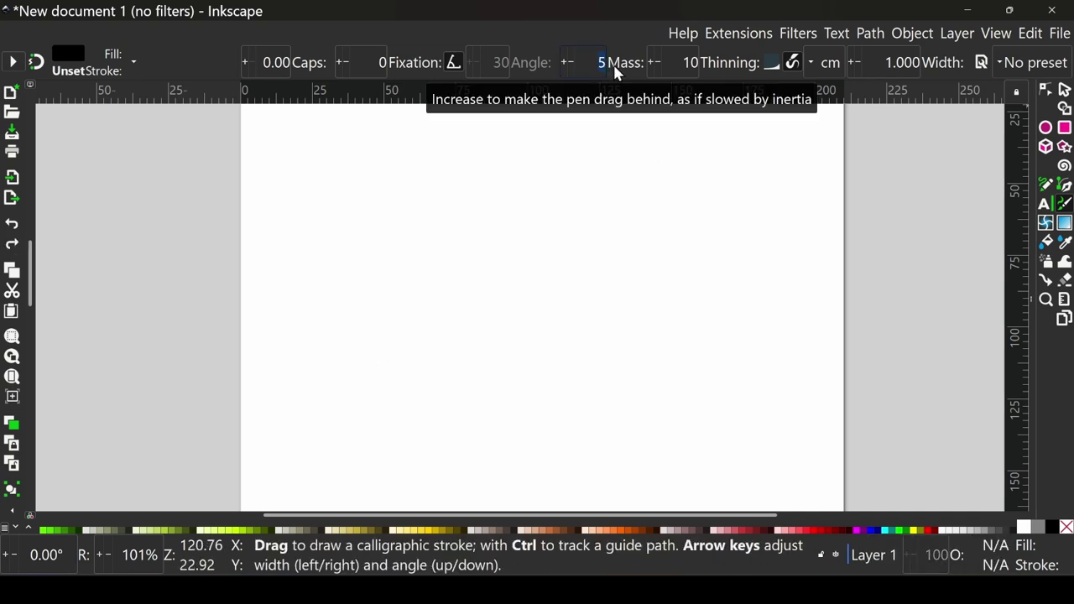
scroll(616, 71, up, 15)
mouse_move(728, 217)
mouse_down()
mouse_move(513, 341)
mouse_move(475, 243)
mouse_move(408, 252)
mouse_move(403, 364)
mouse_move(586, 444)
mouse_move(542, 478)
mouse_move(377, 386)
mouse_move(360, 254)
mouse_move(370, 214)
mouse_up()
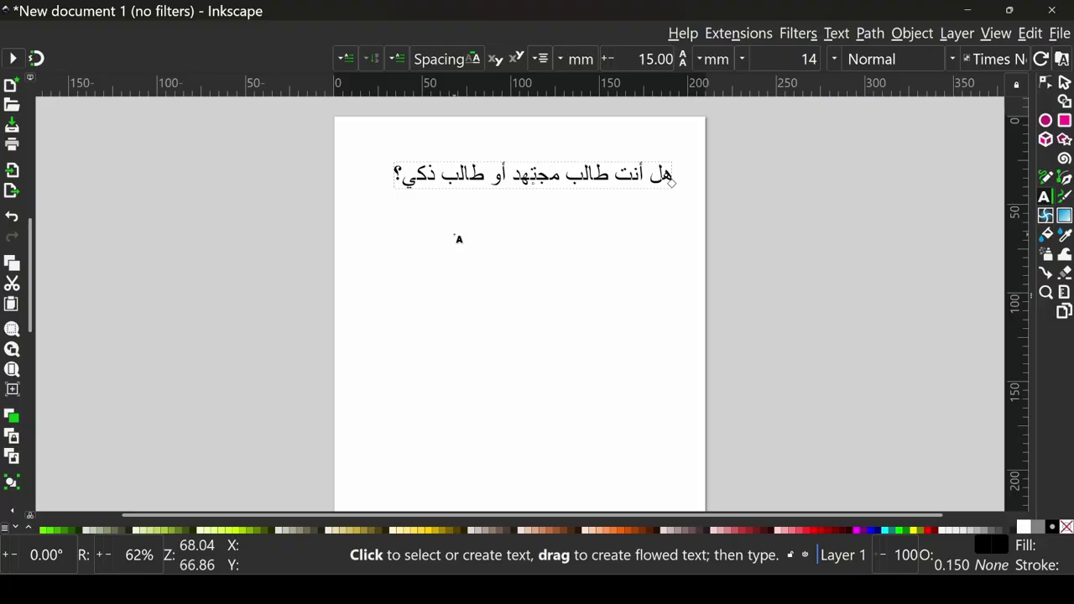
Create a flowed-text frame below the heading with 'هل أنت مركز معي؟' pasted repeatedly.
click(454, 226)
double_click(409, 174)
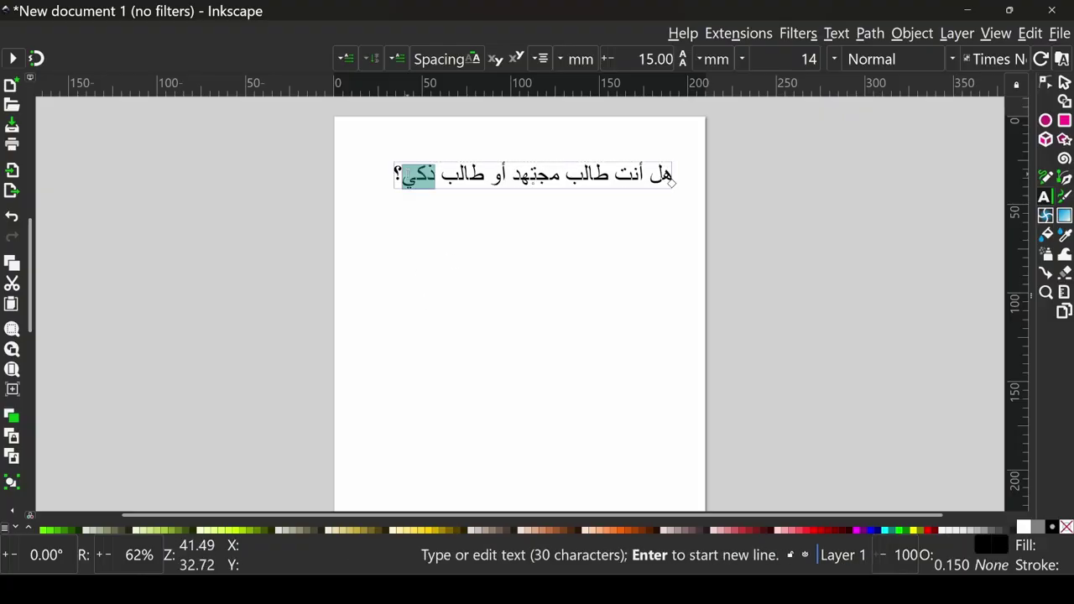
click(409, 177)
drag(392, 228, 653, 485)
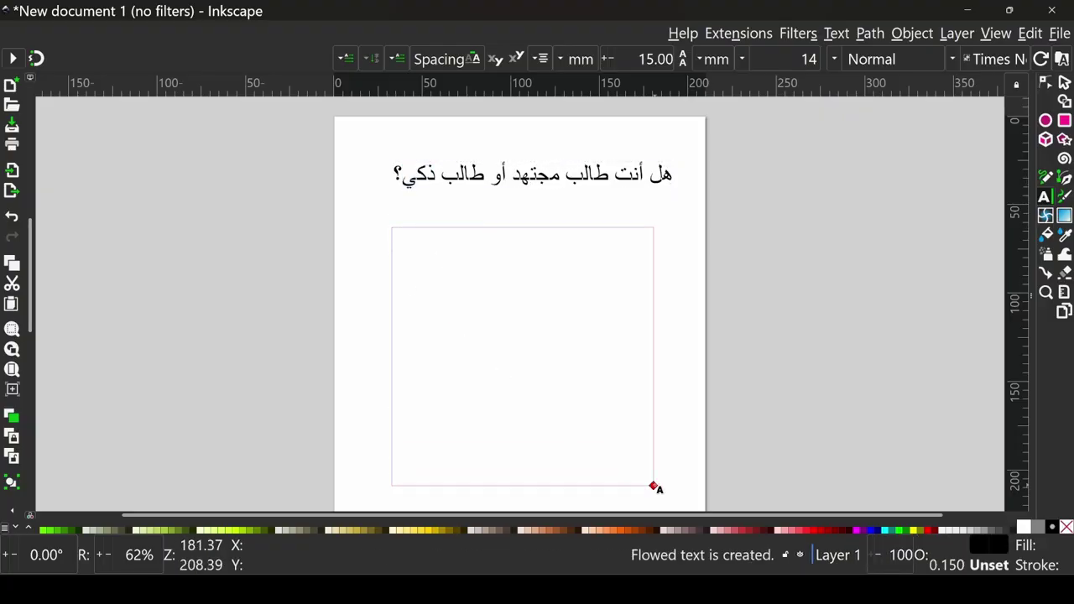
text(هل أنت مركز معي؟)
key(ctrl+a)
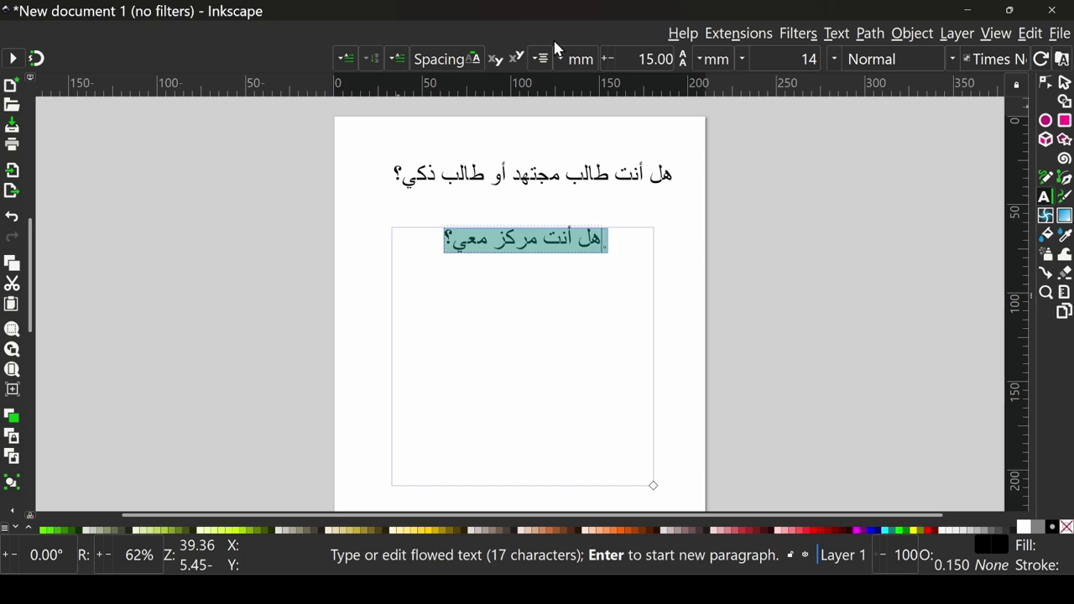
key(ctrl+c)
key(End)
key(ctrl+v)
key(ctrl+v)
key(ctrl+v)
key(ctrl+v)
key(ctrl+v)
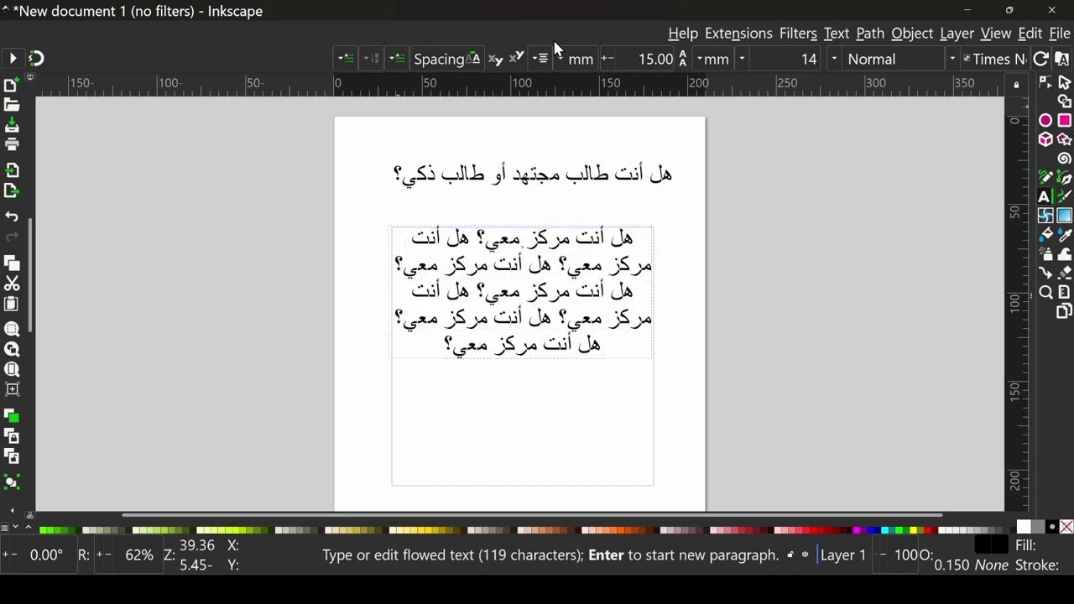
key(ctrl+v)
key(ctrl+v)
key(ctrl+v)
key(ctrl+v)
key(ctrl+v)
key(ctrl+v)
key(Escape)
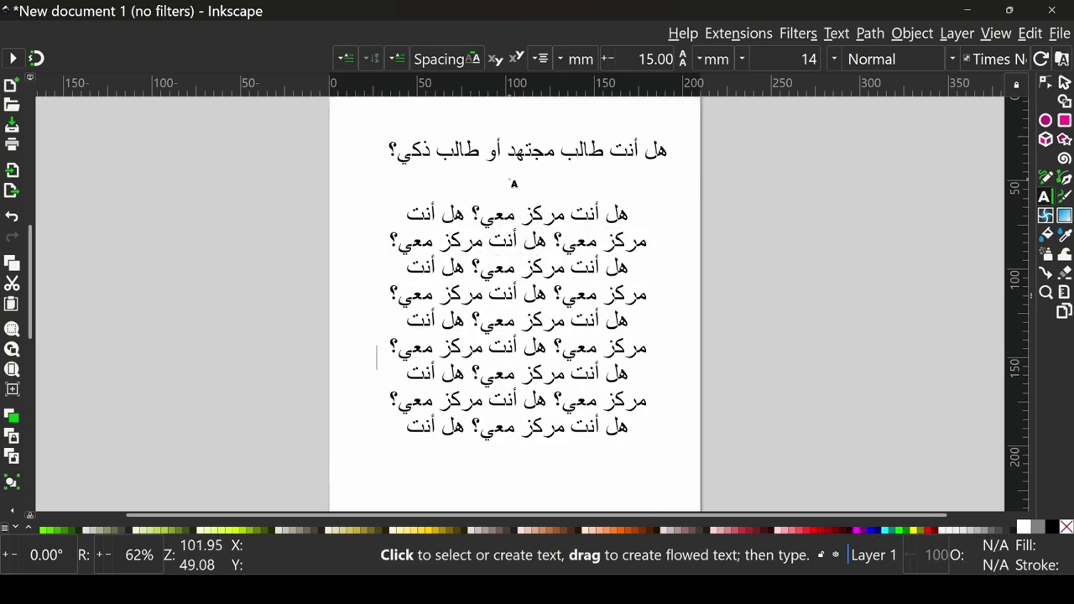
Select the first Arabic heading line and set its font size to 36.
scroll(512, 278, up, 2)
scroll(505, 256, up, 2)
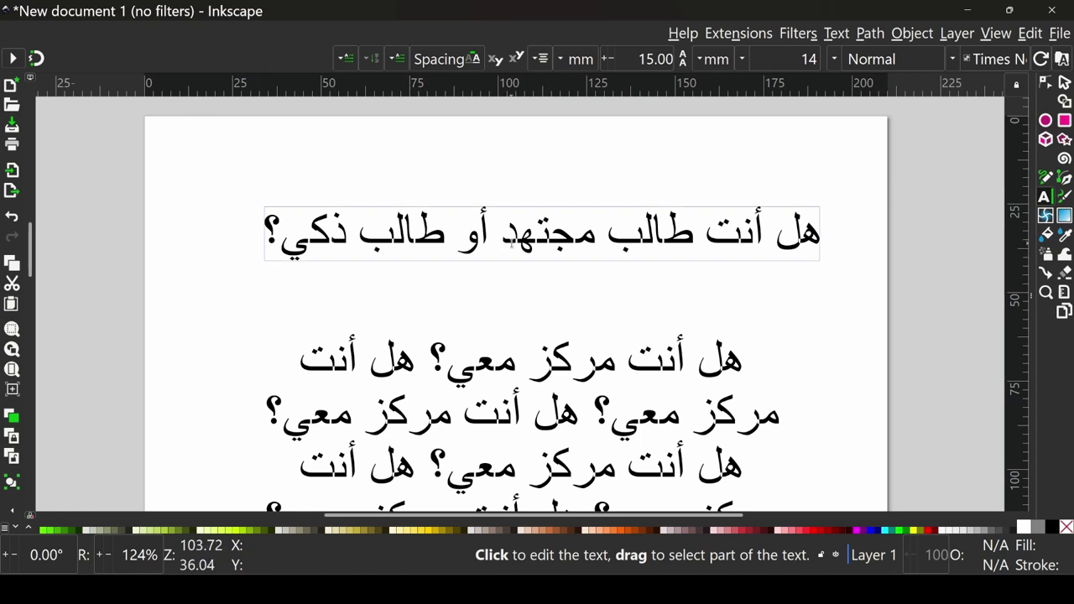
triple_click(505, 256)
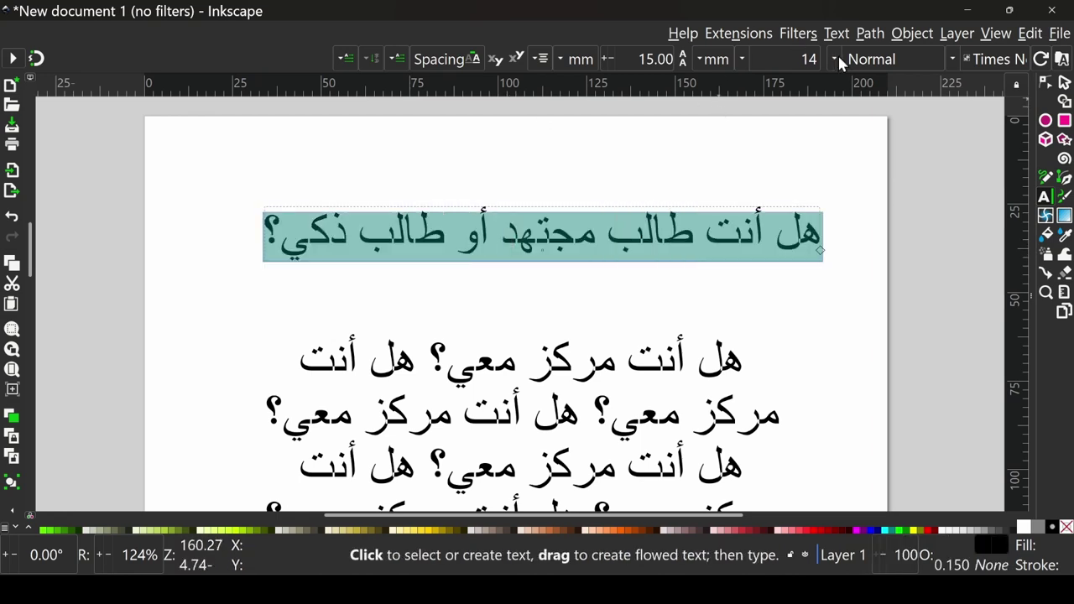
key(ctrl+minus)
click(742, 59)
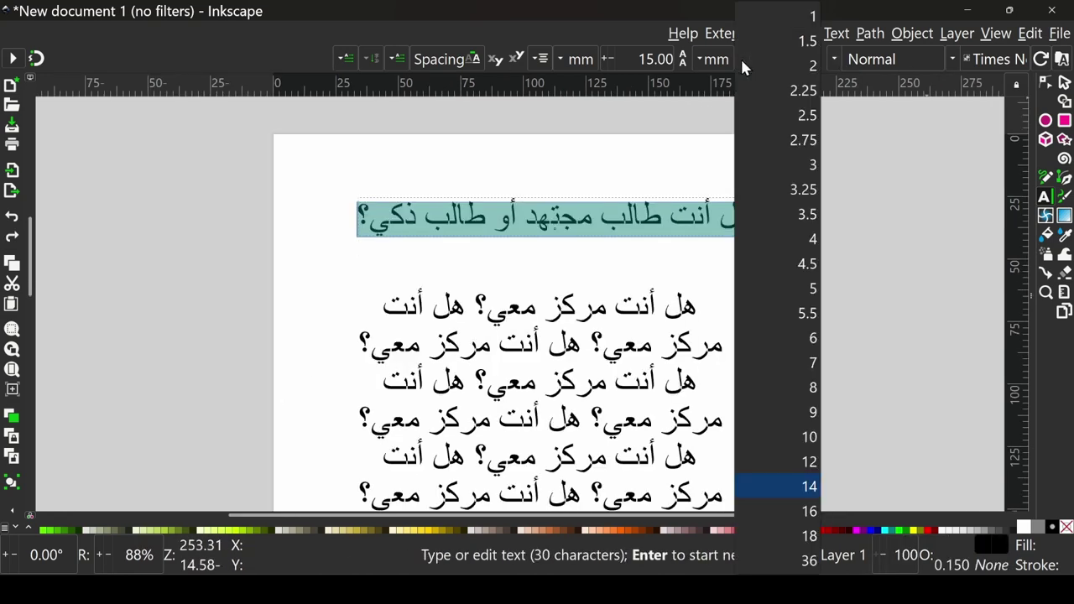
click(806, 561)
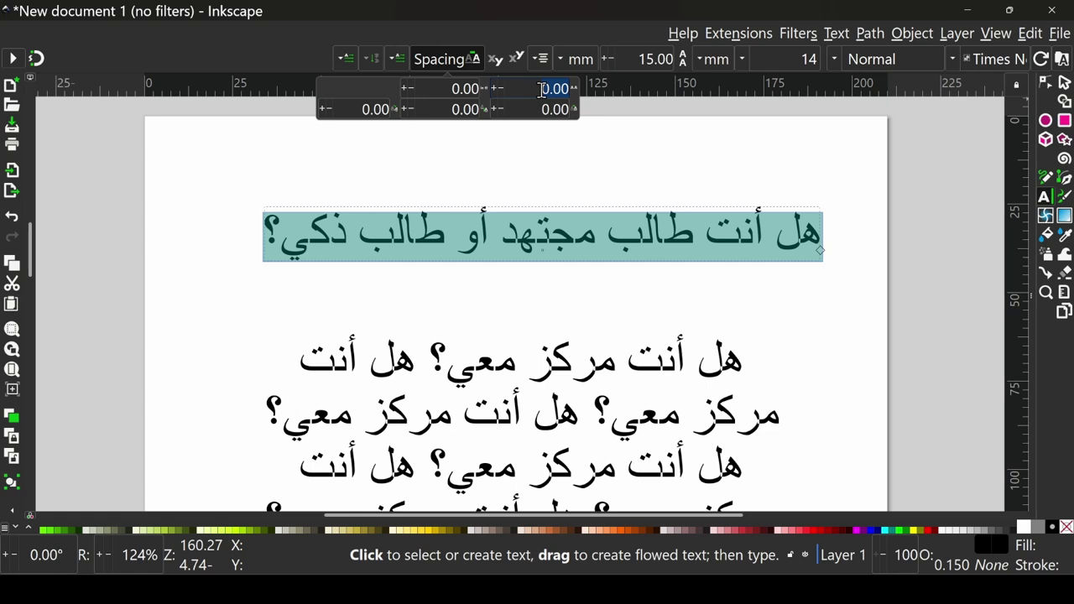
Try letter spacing 15, reset it to 0, then set word spacing to 20.
key(Return)
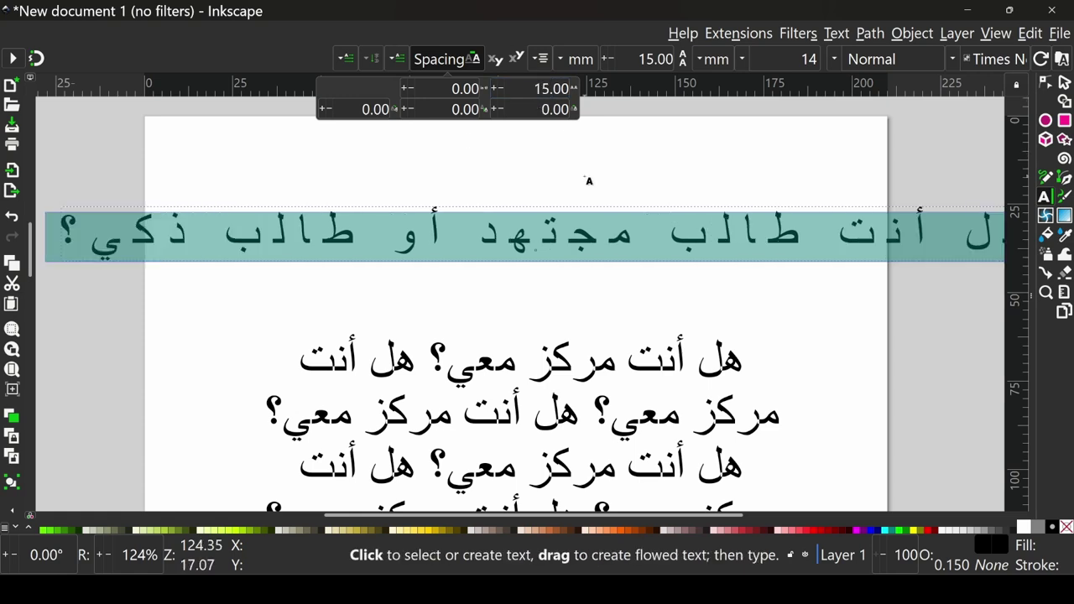
key(ctrl+minus)
key(ctrl+z)
click(474, 88)
text(20)
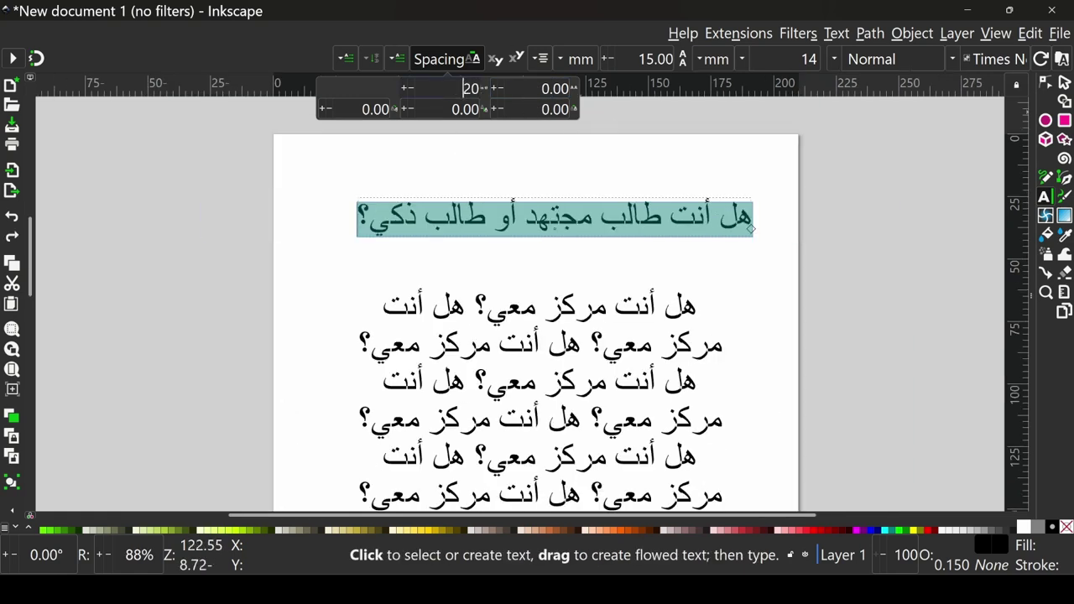
key(Return)
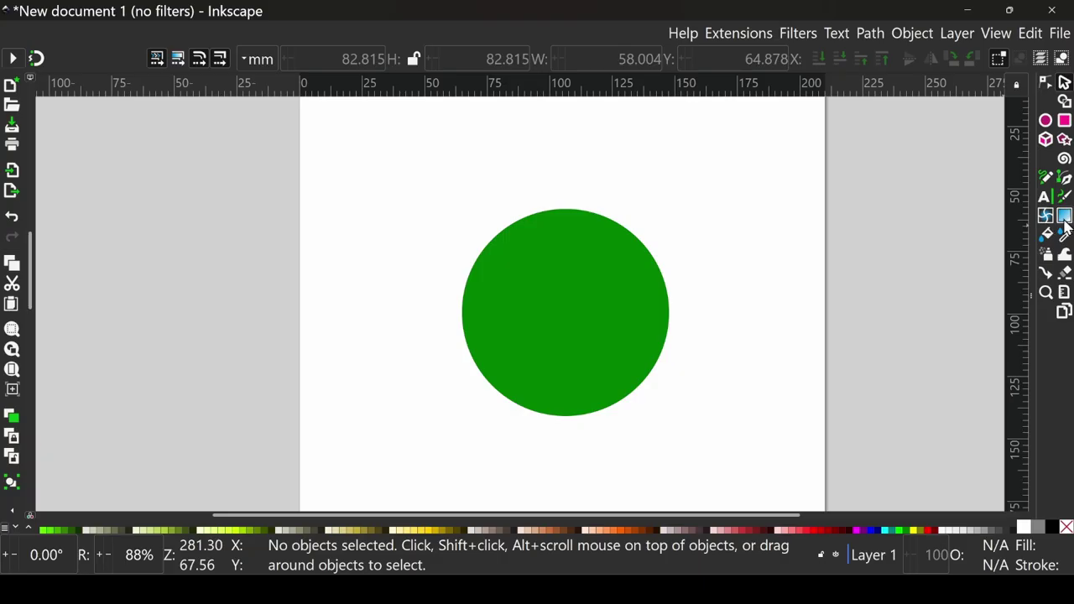
Give the green circle a horizontal gradient whose right end stop is red.
click(1064, 215)
double_click(552, 288)
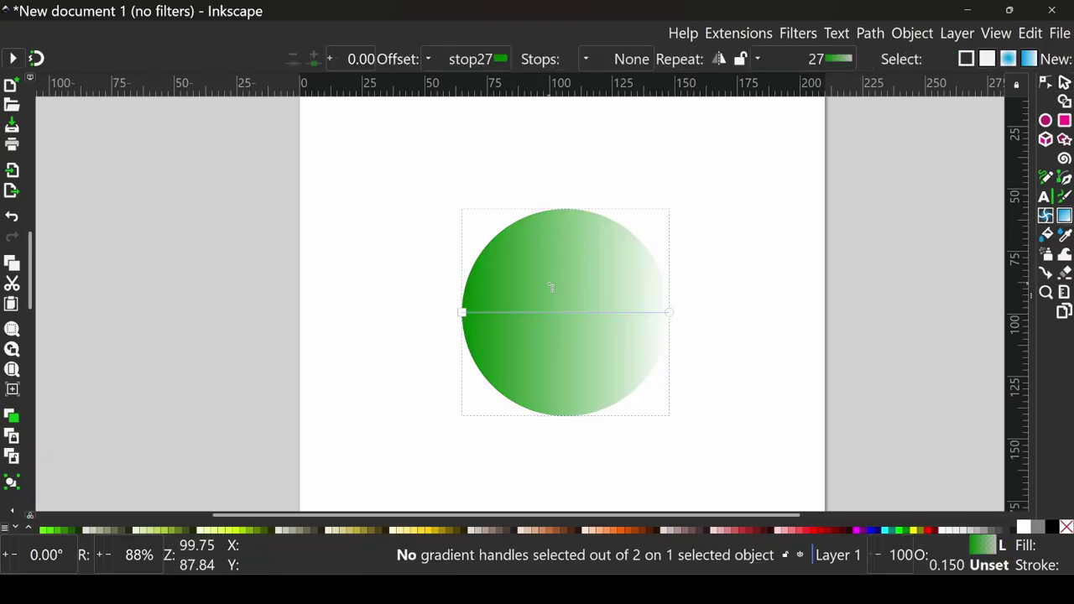
click(669, 312)
key(ctrl+shift+f)
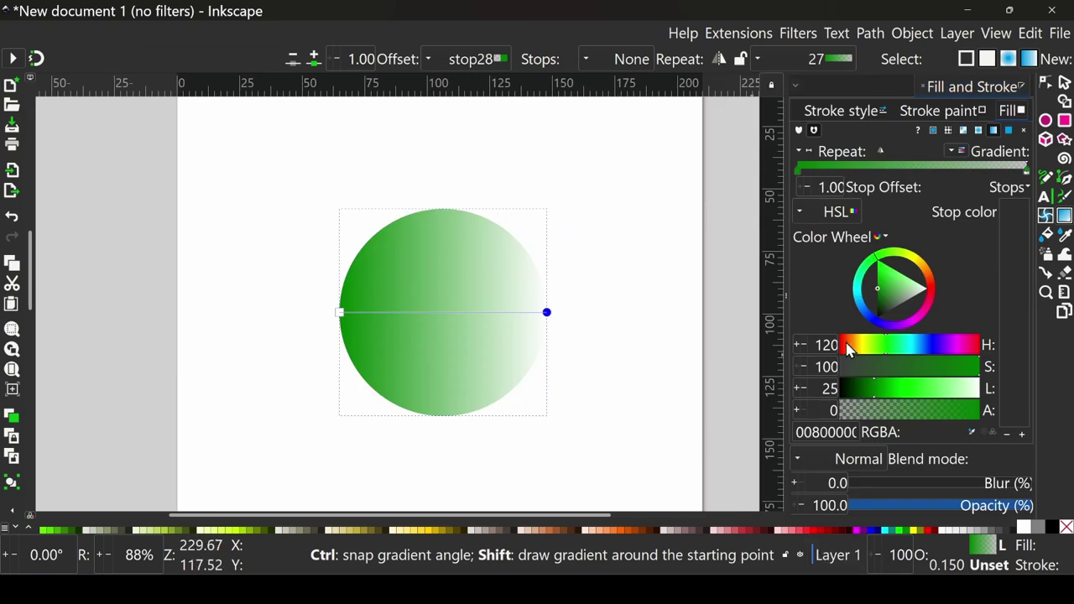
drag(848, 349, 842, 342)
click(901, 384)
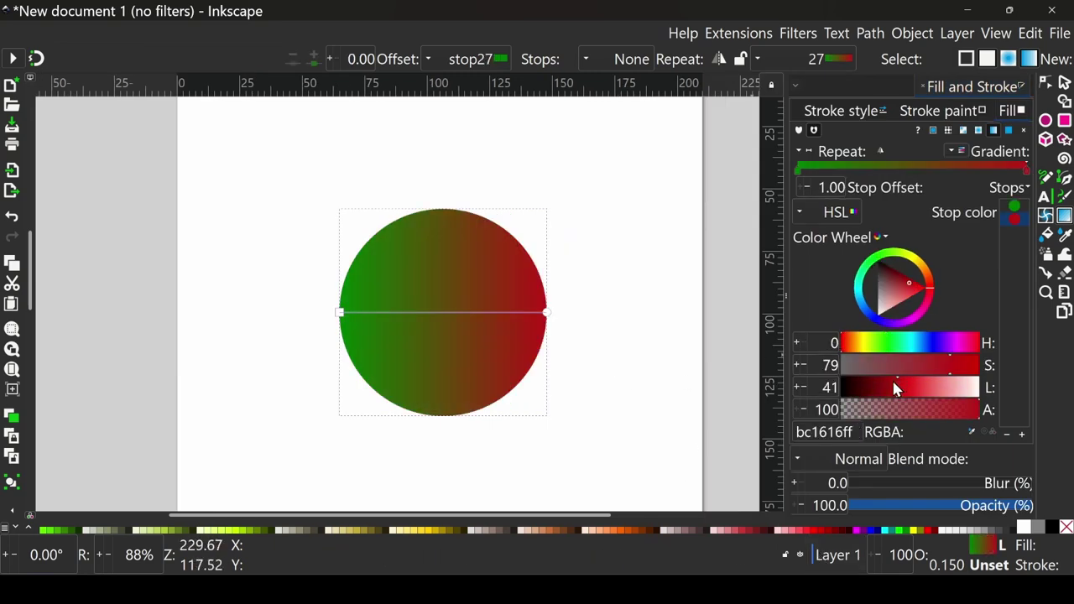
click(901, 383)
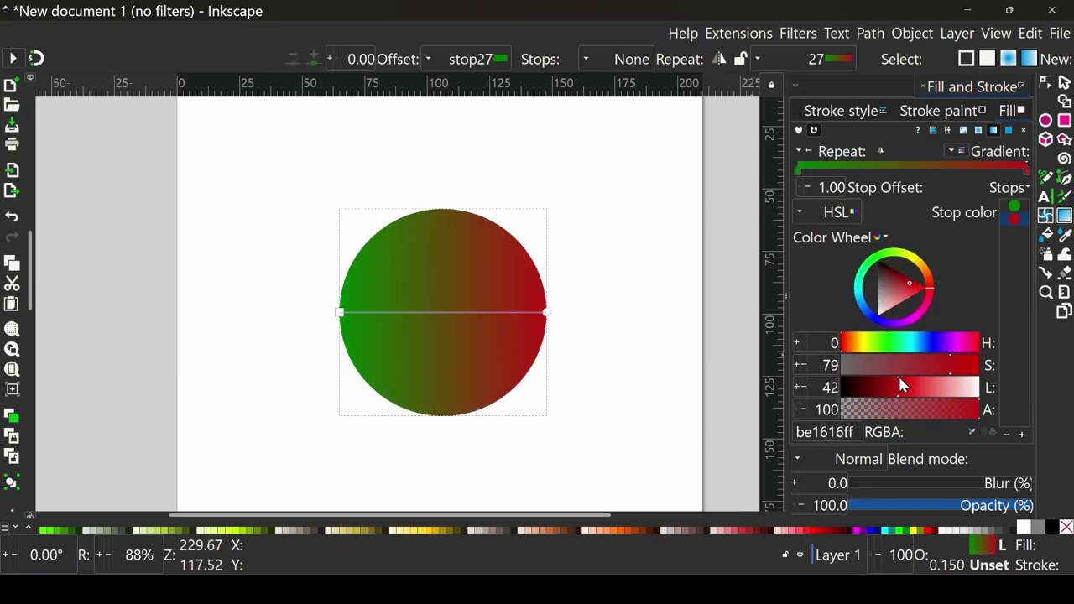
Add orange and blue stops between the green and red ends, then adjust the gradient.
double_click(480, 314)
click(906, 275)
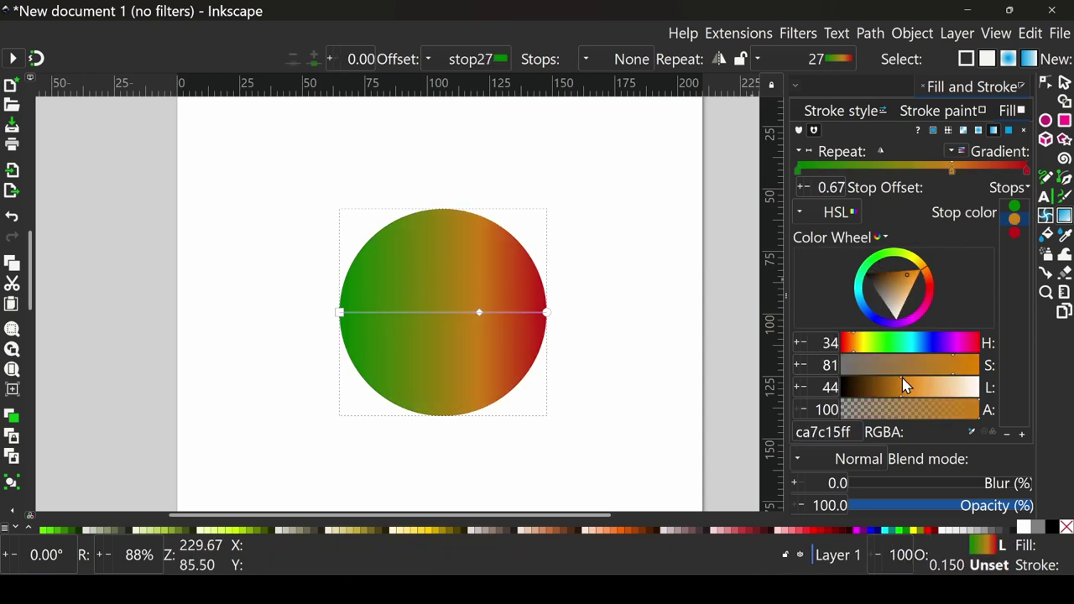
double_click(405, 313)
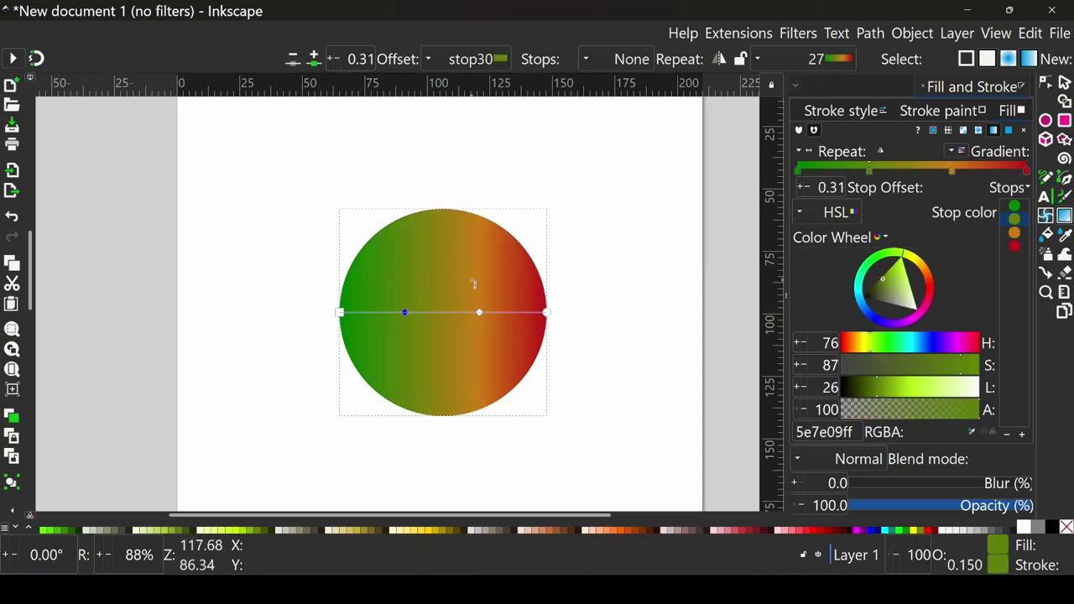
click(880, 321)
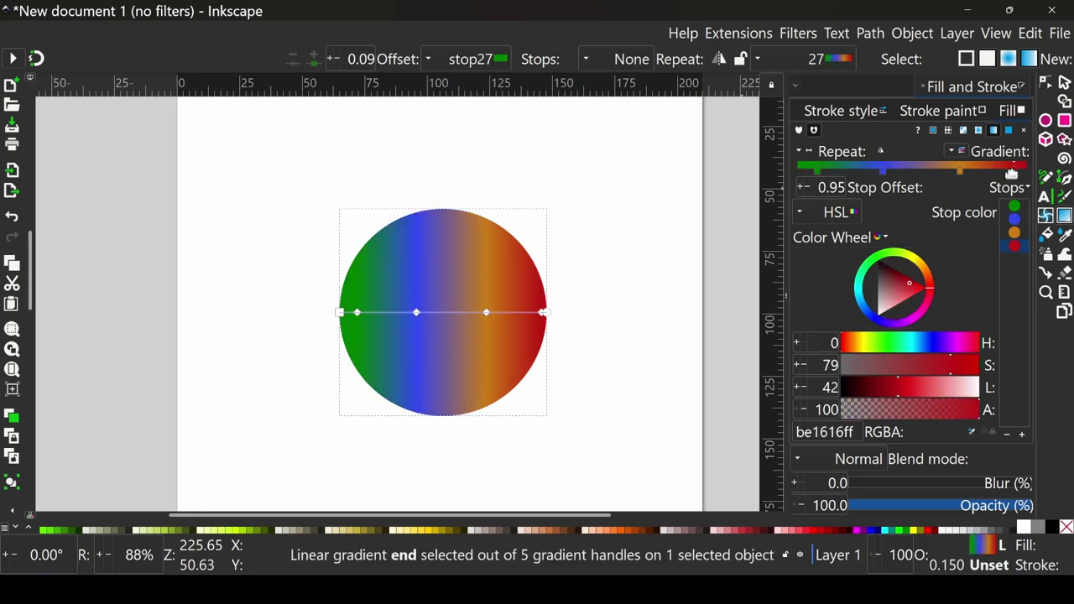
drag(546, 312, 535, 317)
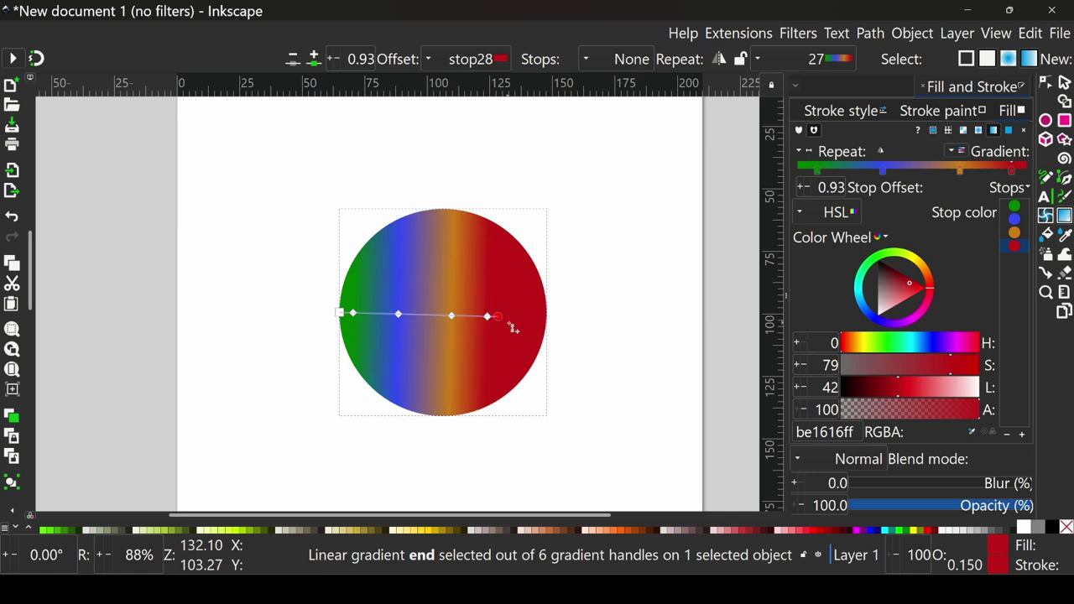
key(ctrl+z)
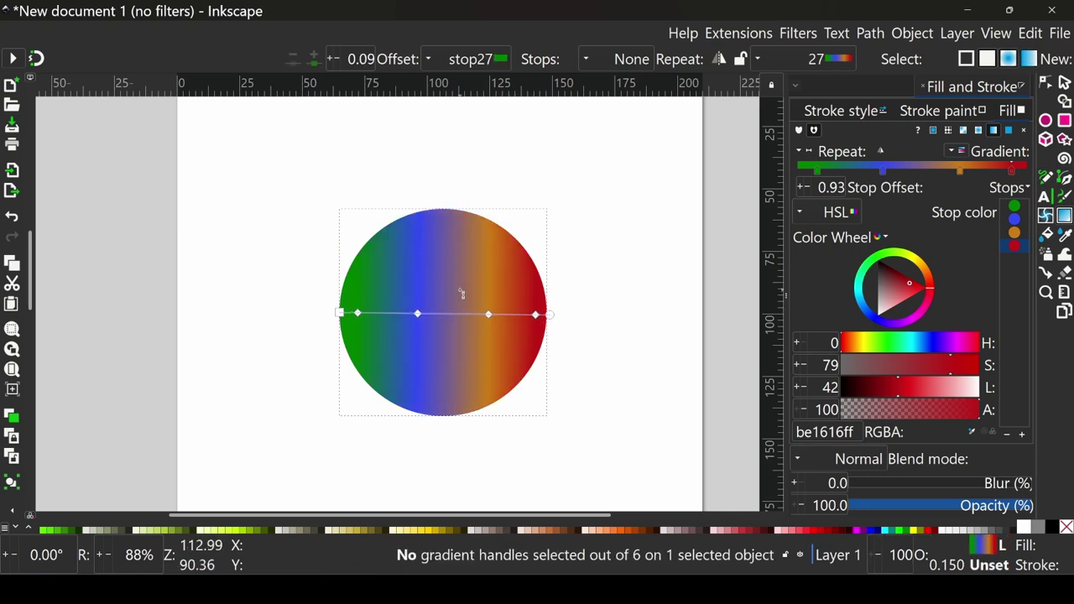
double_click(443, 344)
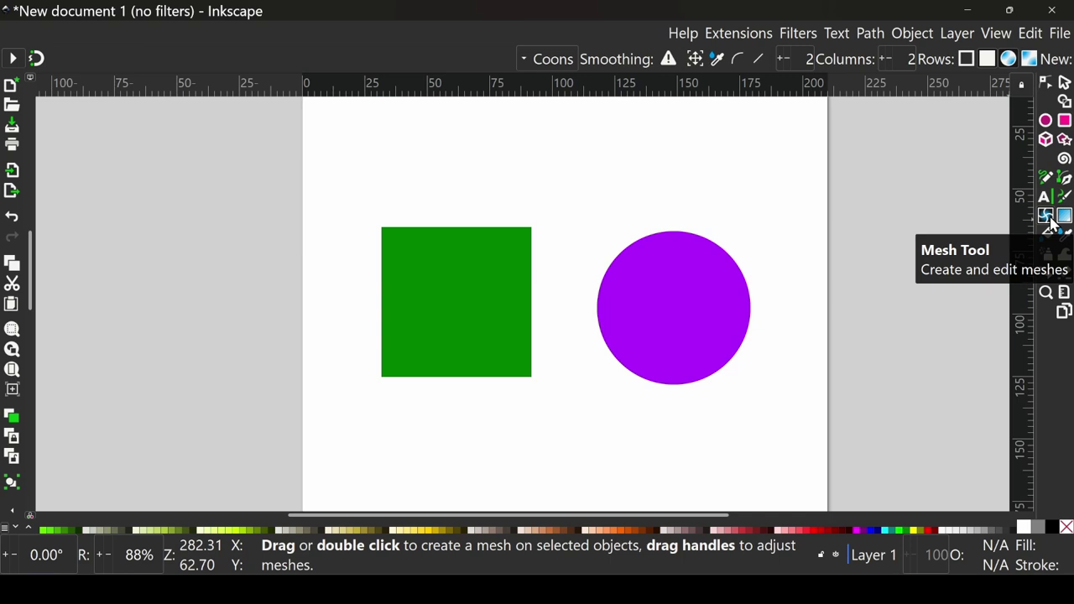
Add a mesh gradient to the green square and a conical mesh to the purple circle.
double_click(494, 288)
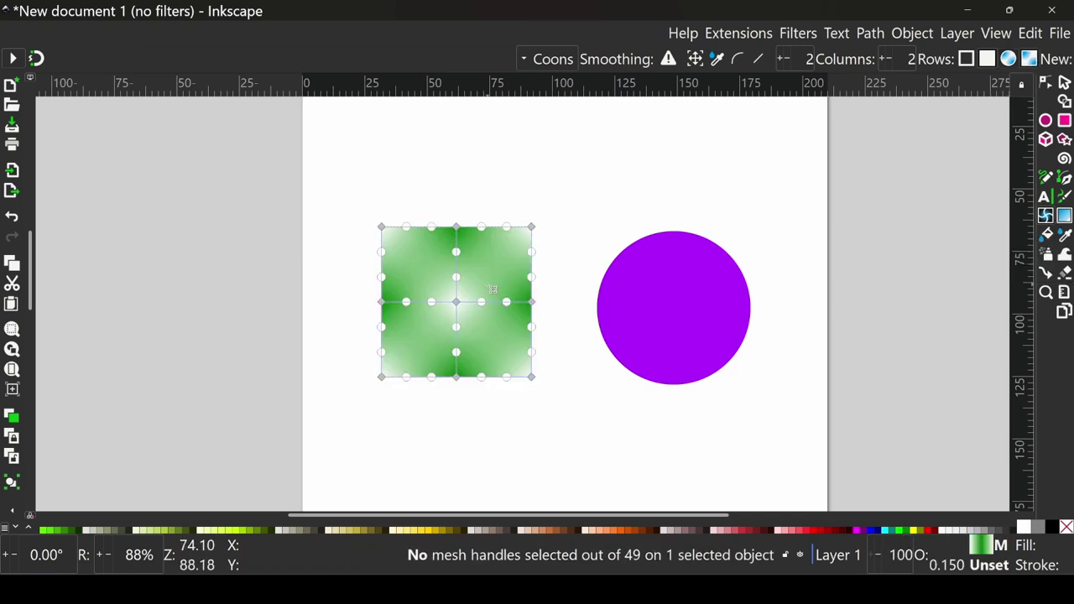
click(1009, 60)
double_click(669, 314)
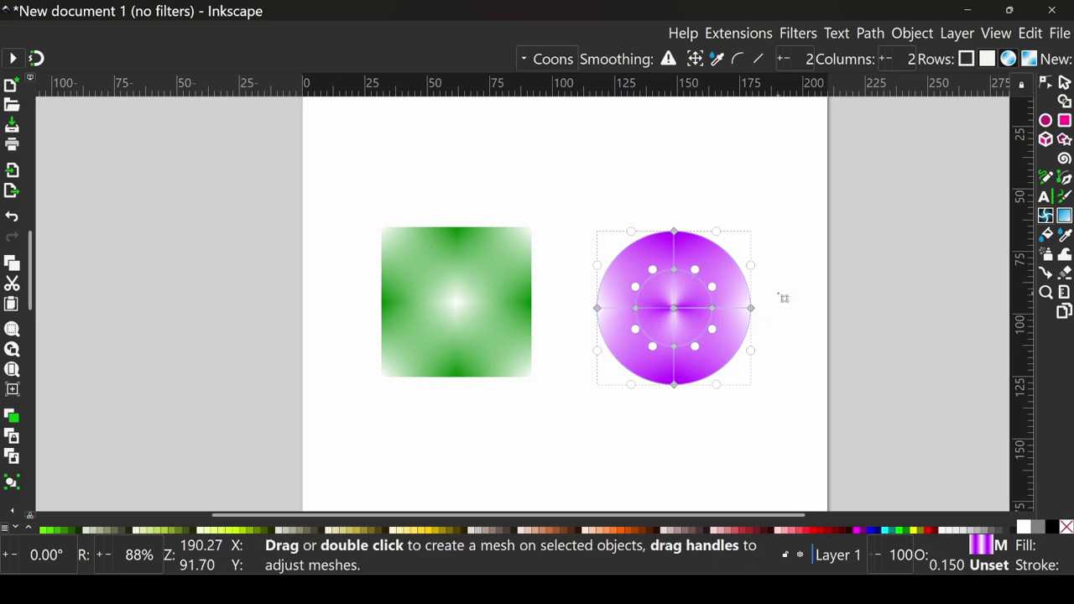
Colour the square's centre mesh node red and the circle's top node yellow.
key(Tab)
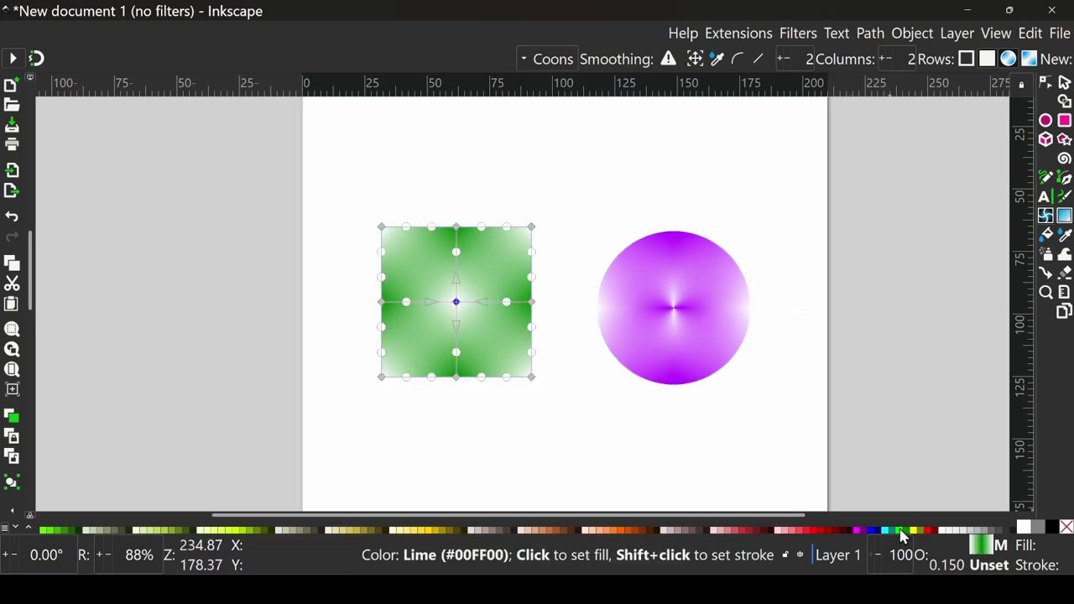
click(932, 538)
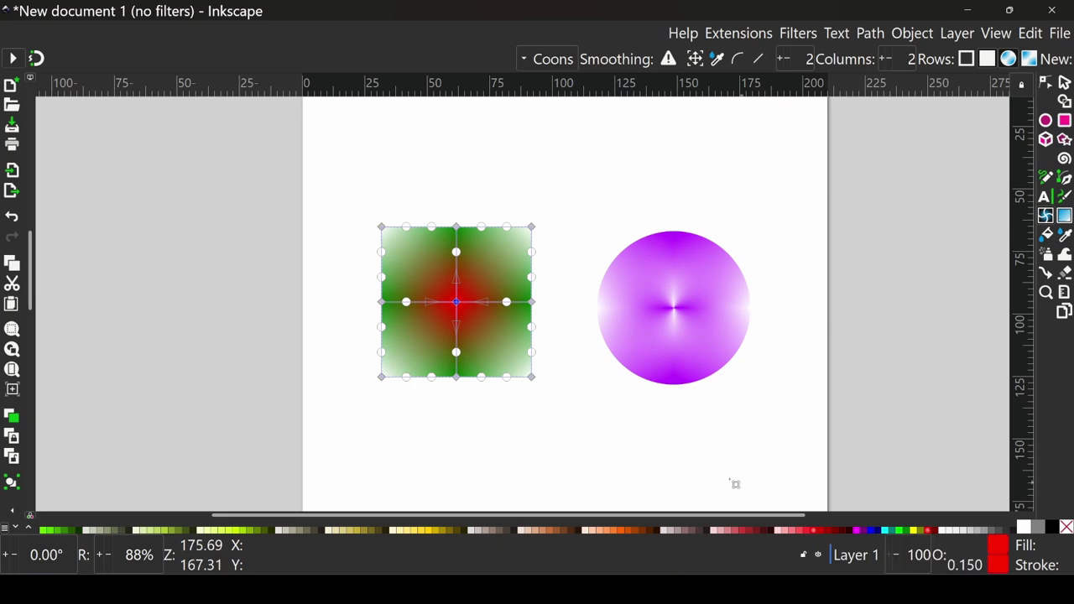
ctrl+scroll(617, 425, up, 1)
scroll(723, 304, up, 1)
click(723, 304)
click(708, 250)
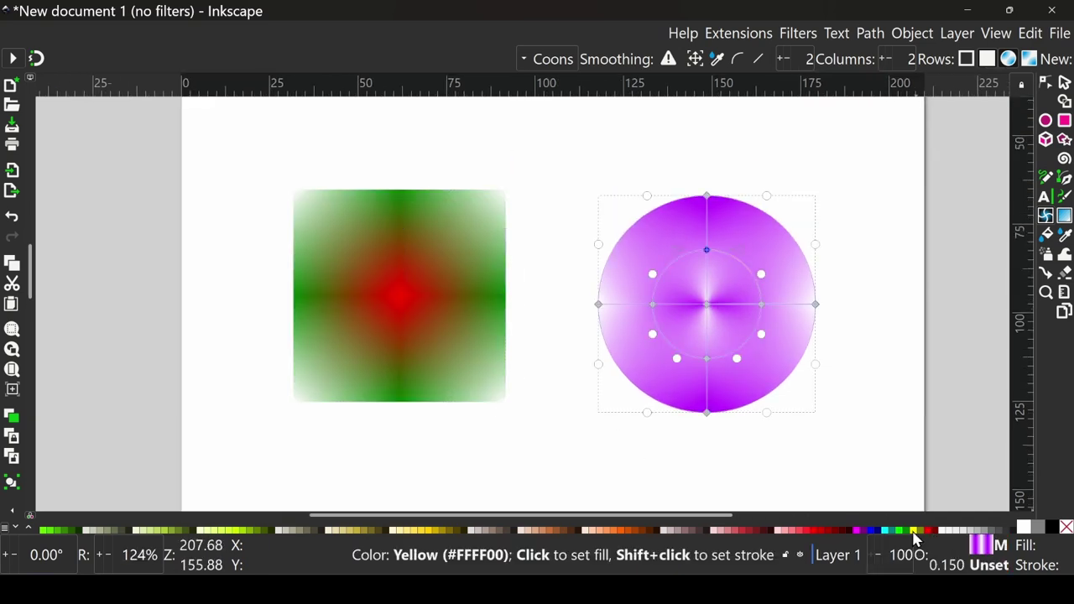
click(915, 532)
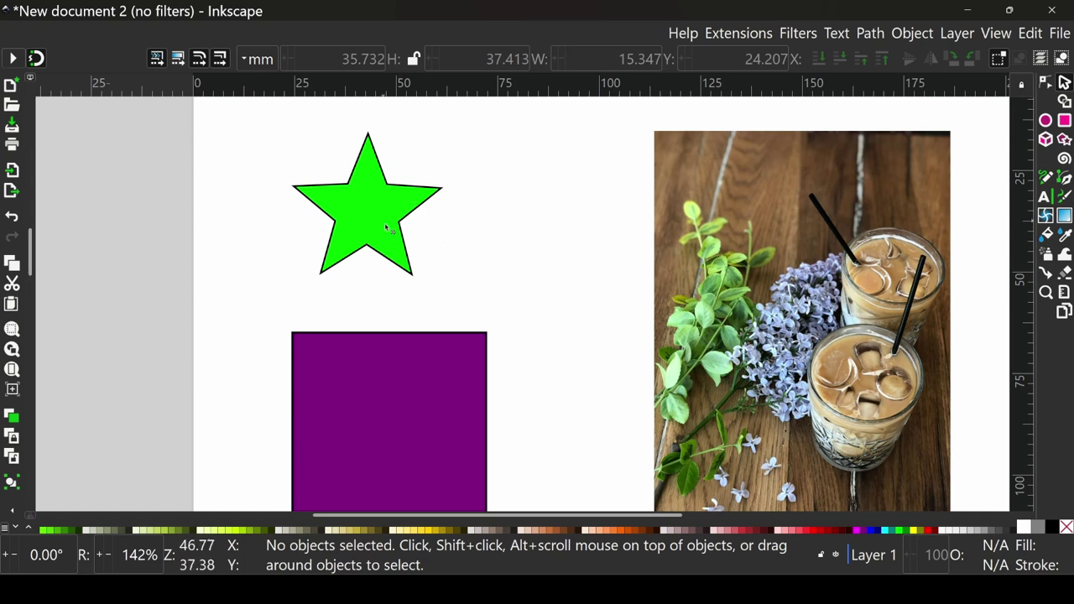
Sample the coffee glass's tan for the star's fill and a pale photo colour for its outline.
click(353, 223)
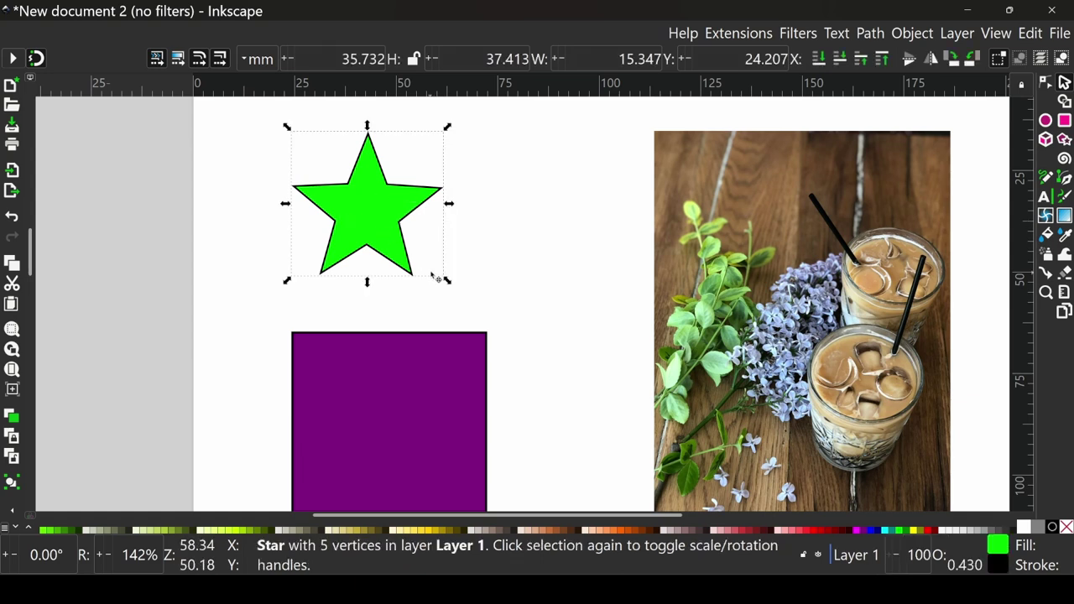
click(1065, 235)
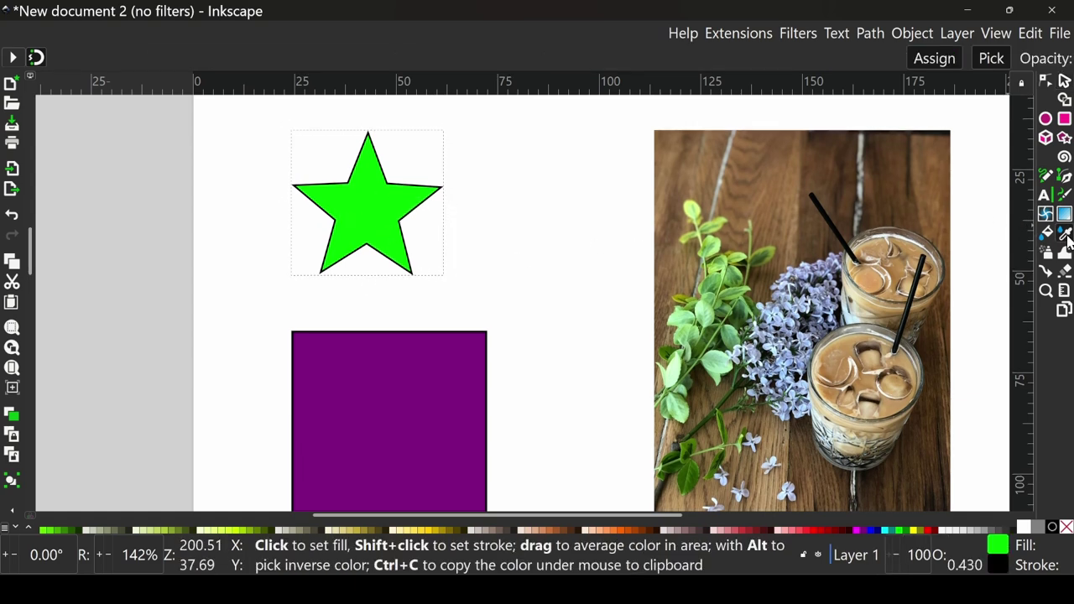
click(765, 188)
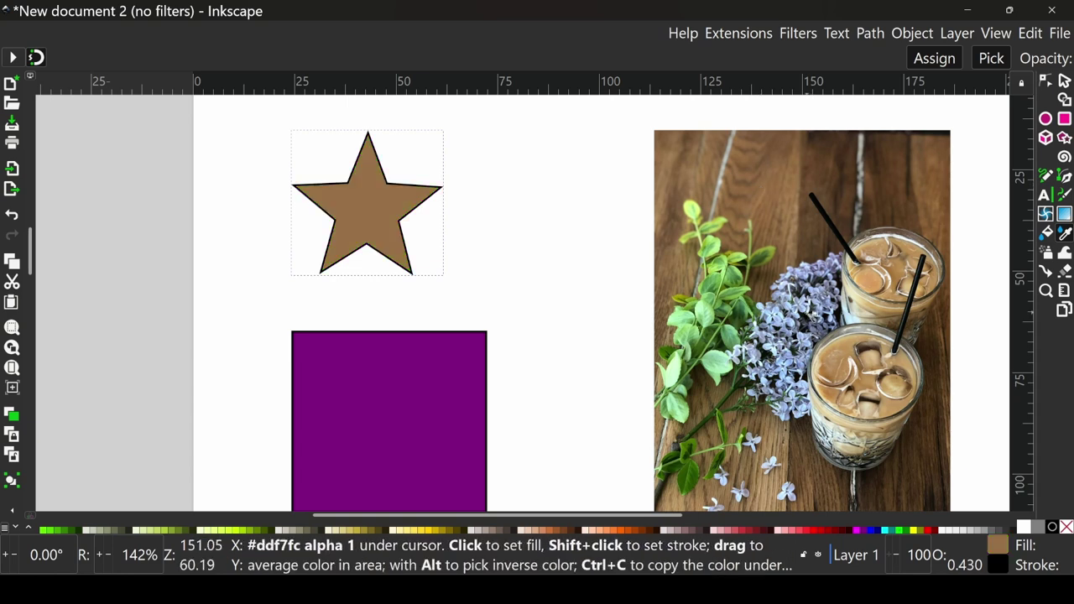
click(810, 308)
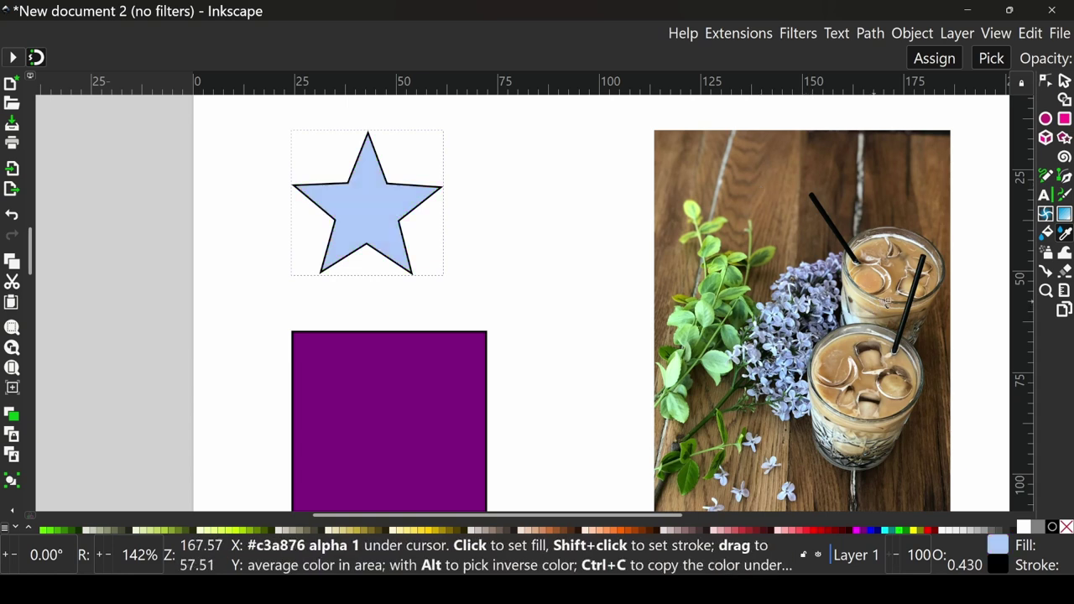
click(903, 297)
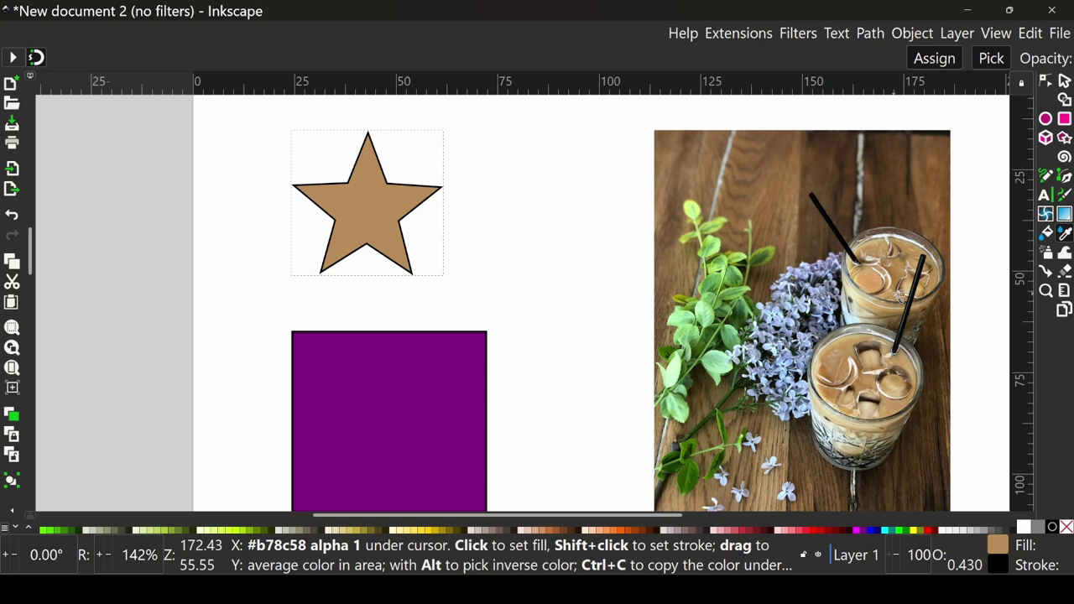
click(399, 406)
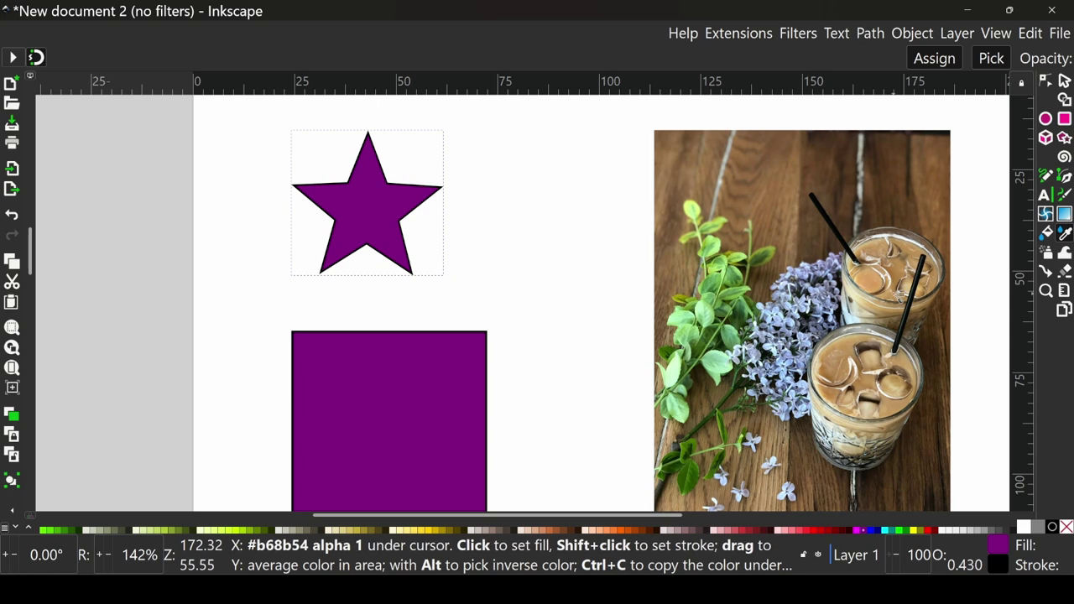
click(900, 296)
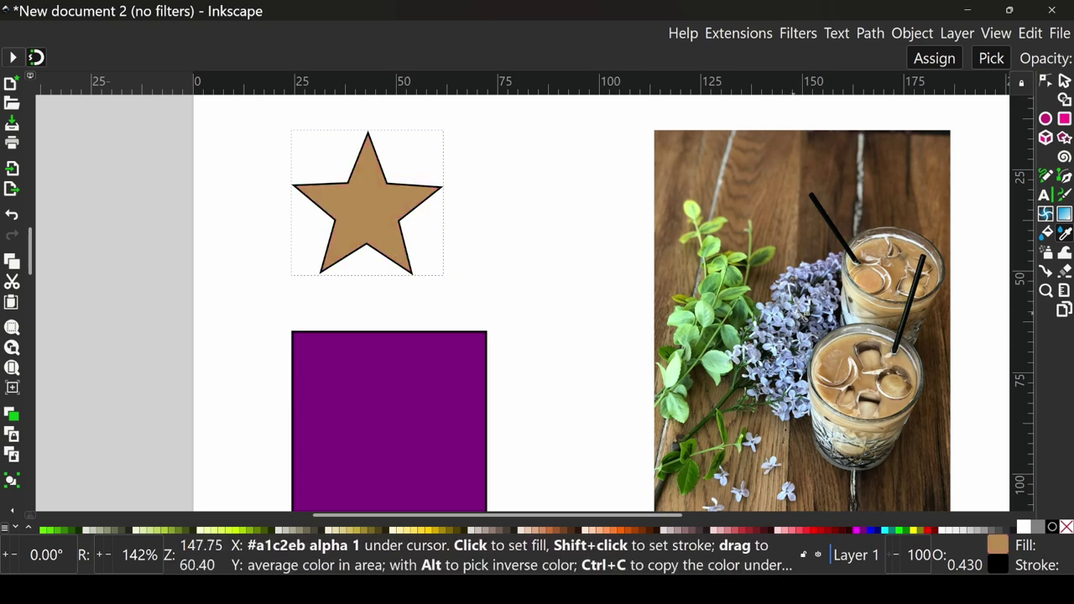
shift+click(806, 307)
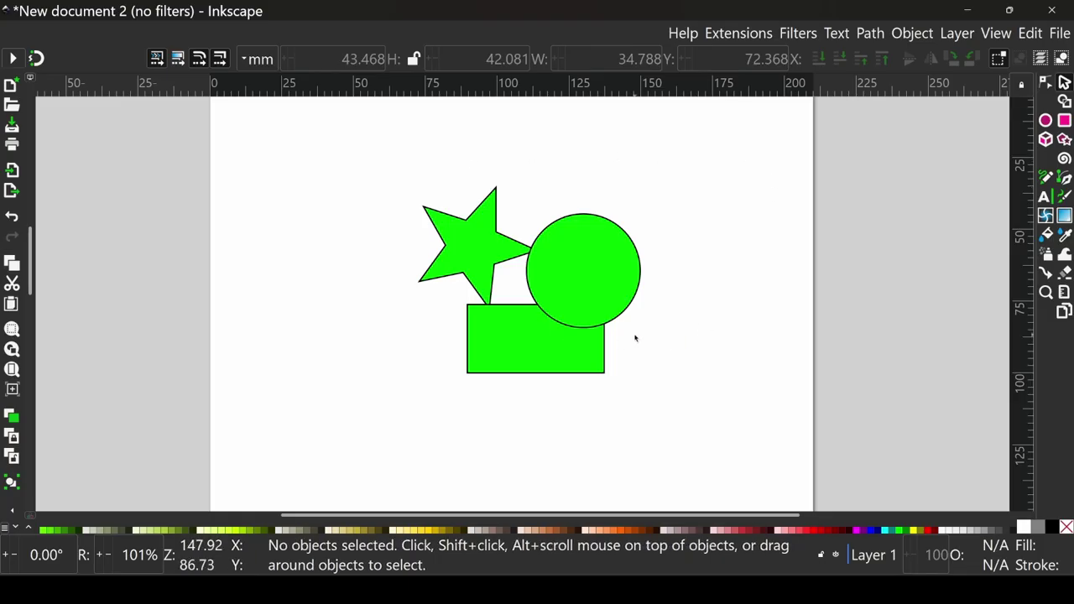
Try a yellow Paint Bucket fill in the gap between the shapes, then undo it.
click(1046, 235)
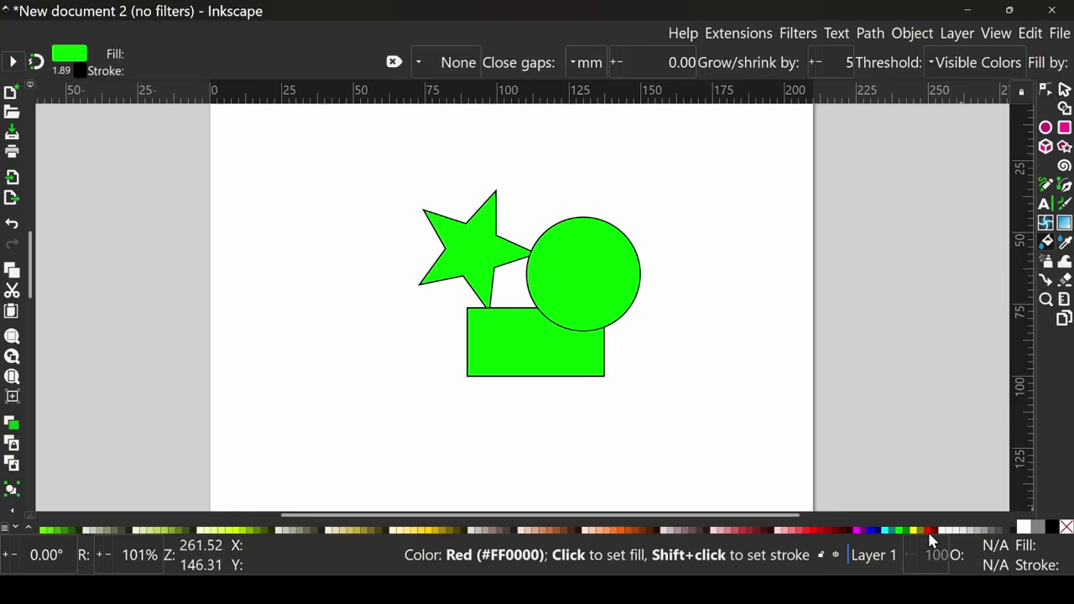
click(919, 537)
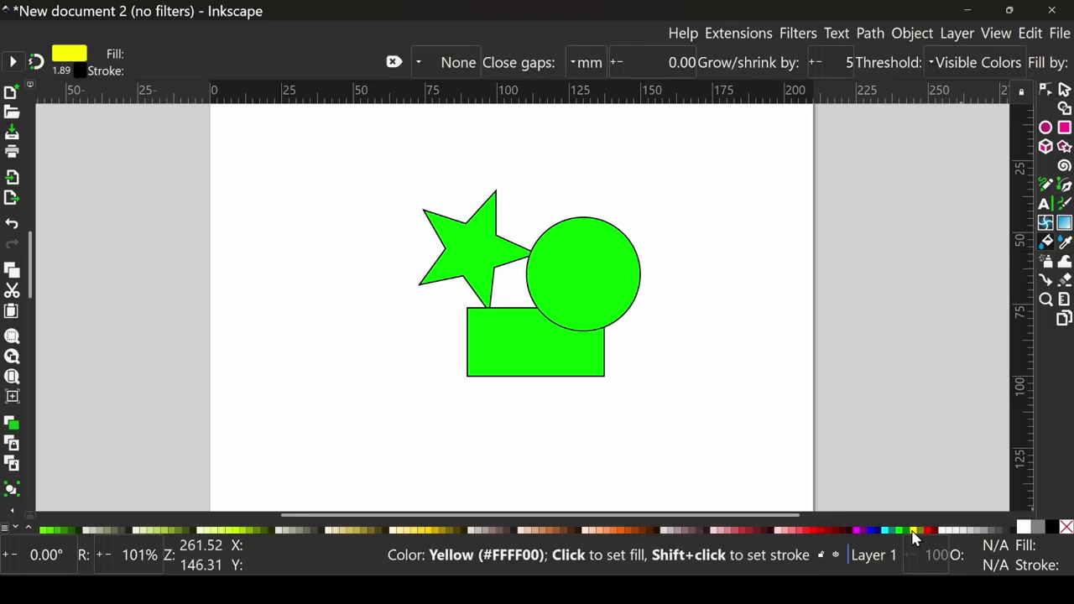
click(516, 284)
scroll(516, 284, up, 2)
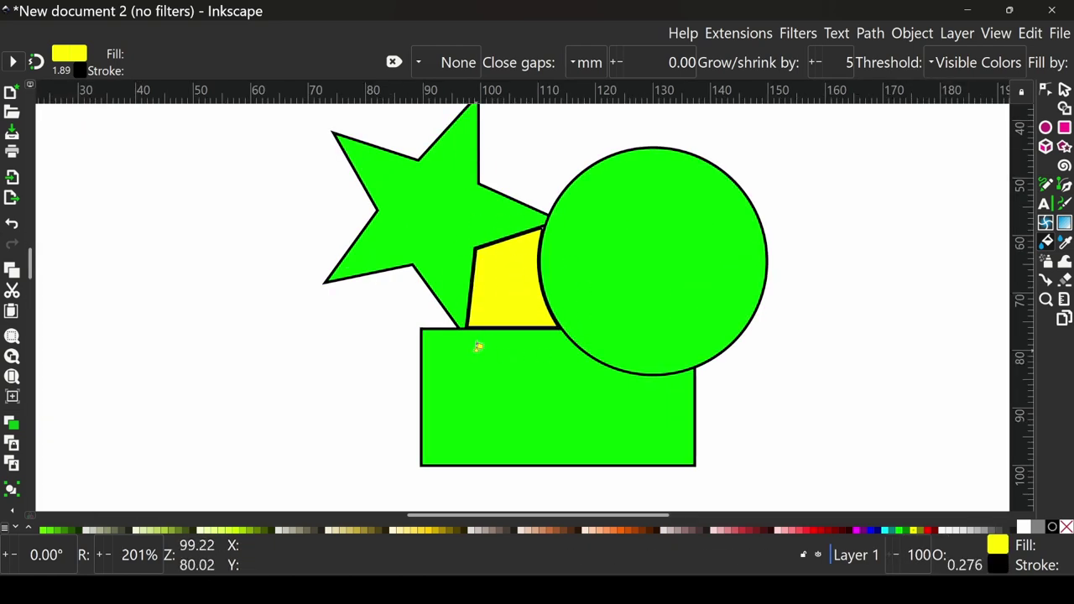
key(ctrl+z)
scroll(528, 305, up, 1)
scroll(528, 304, down, 2)
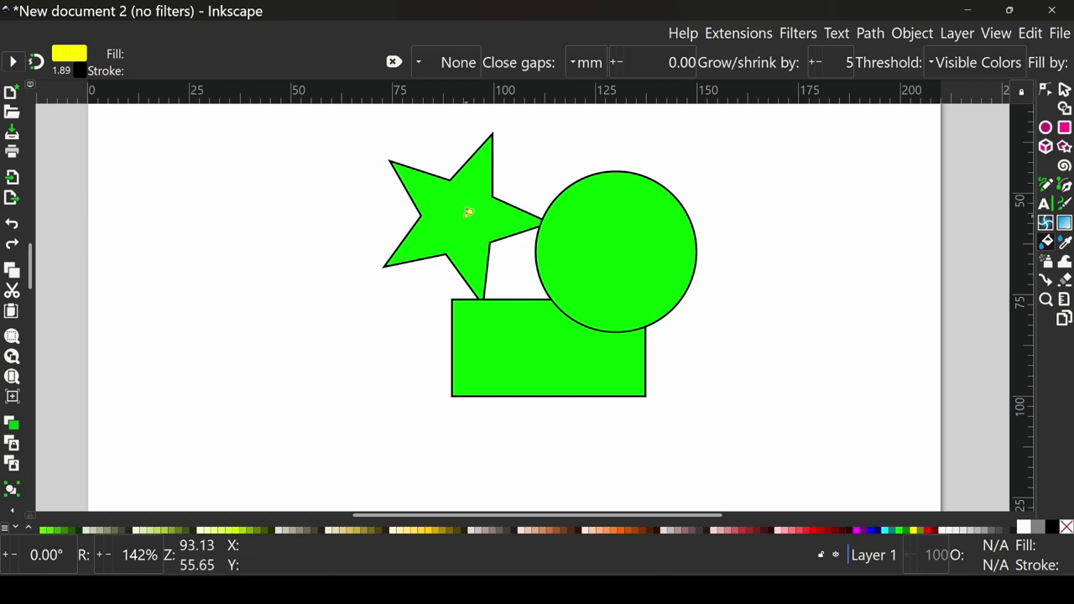
Shift the star until it touches the circle and fill the enclosed gap yellow.
key(s)
drag(468, 212, 445, 211)
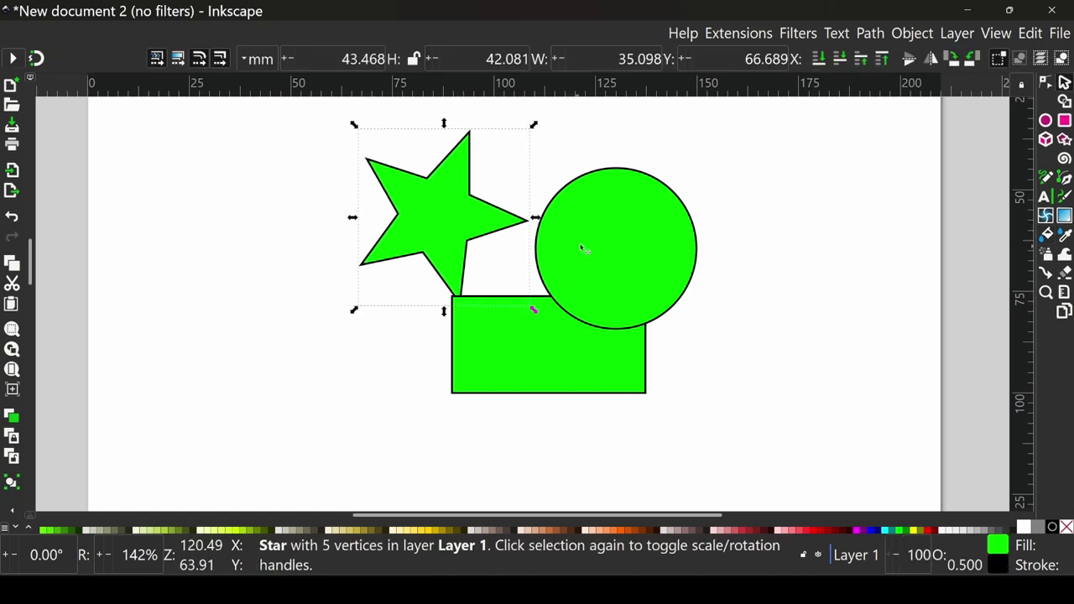
click(533, 234)
key(u)
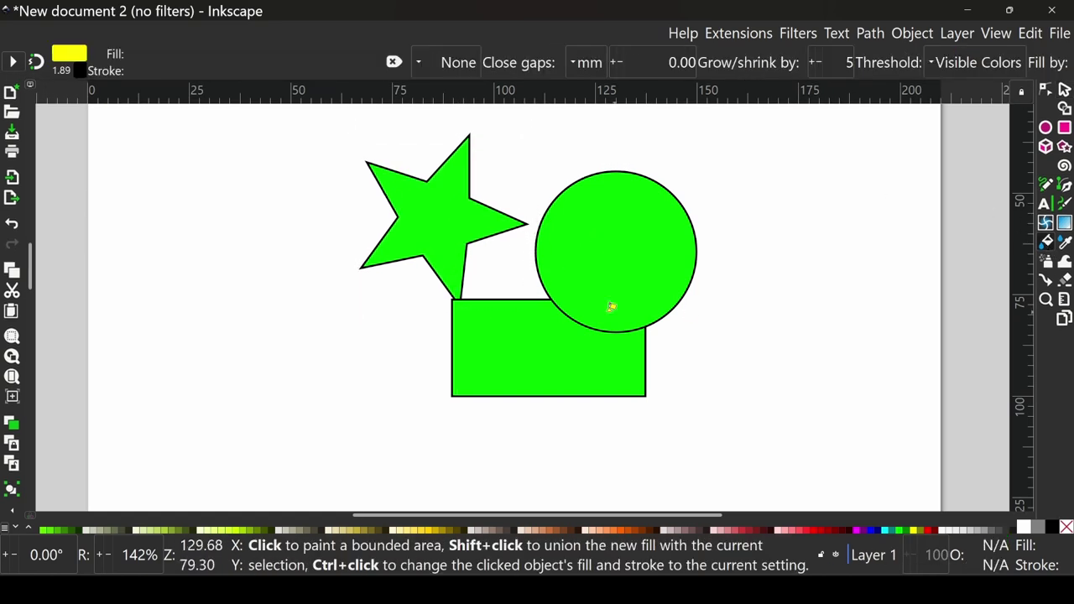
click(502, 269)
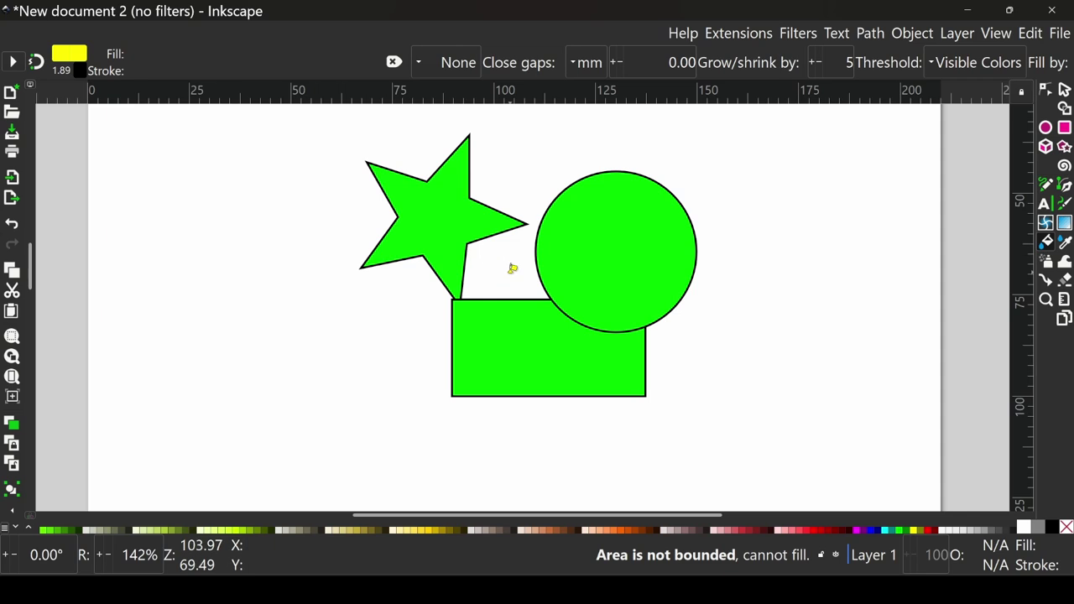
key(s)
drag(427, 228, 448, 231)
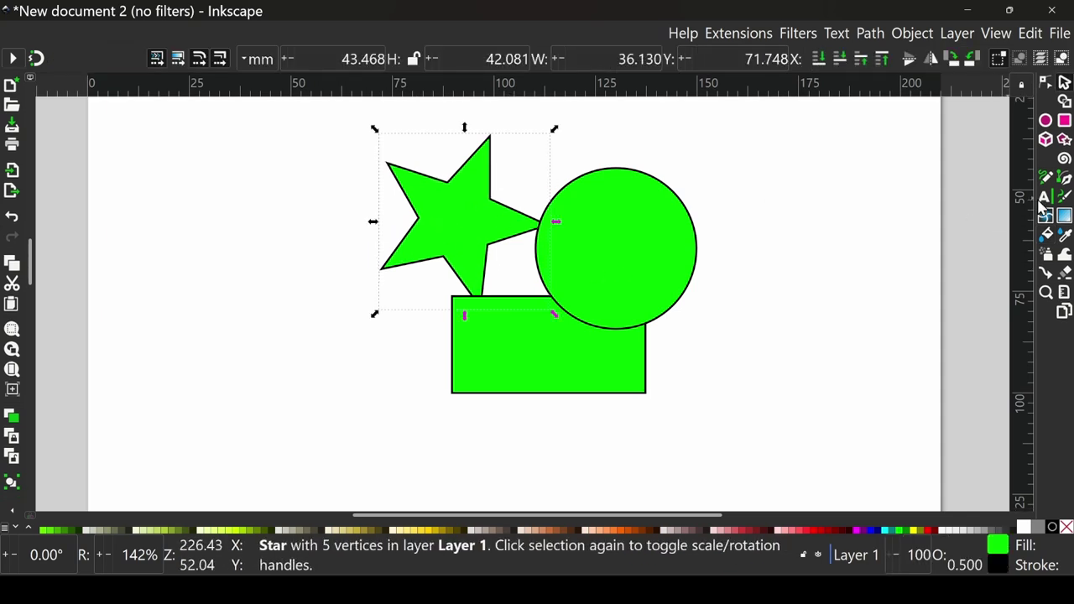
click(1048, 238)
click(518, 275)
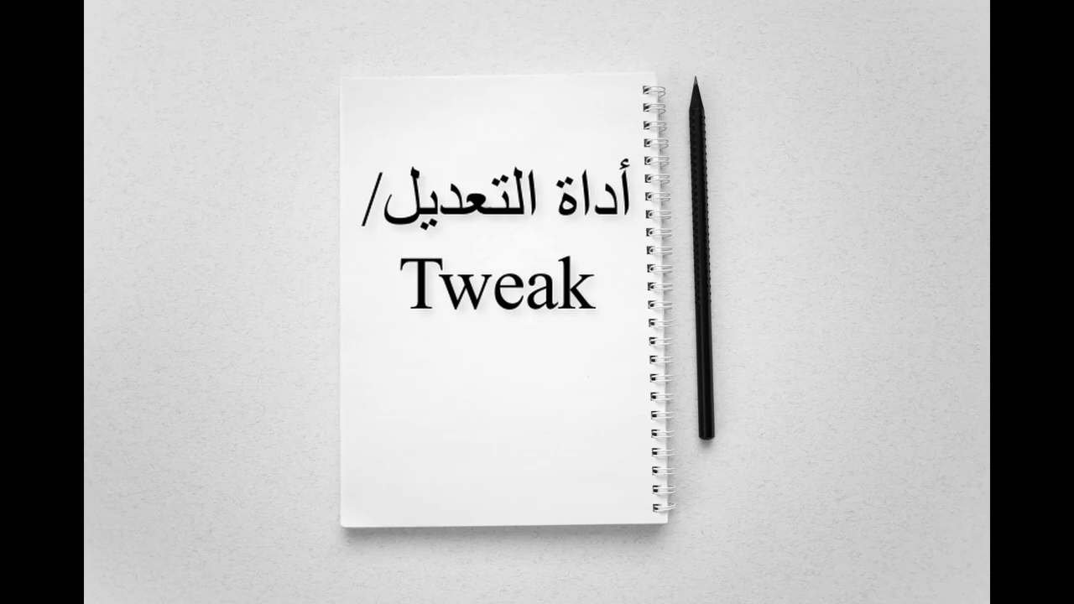
Select all 48 stars and try the Tweak push and attract modes, undoing each.
drag(376, 176, 752, 451)
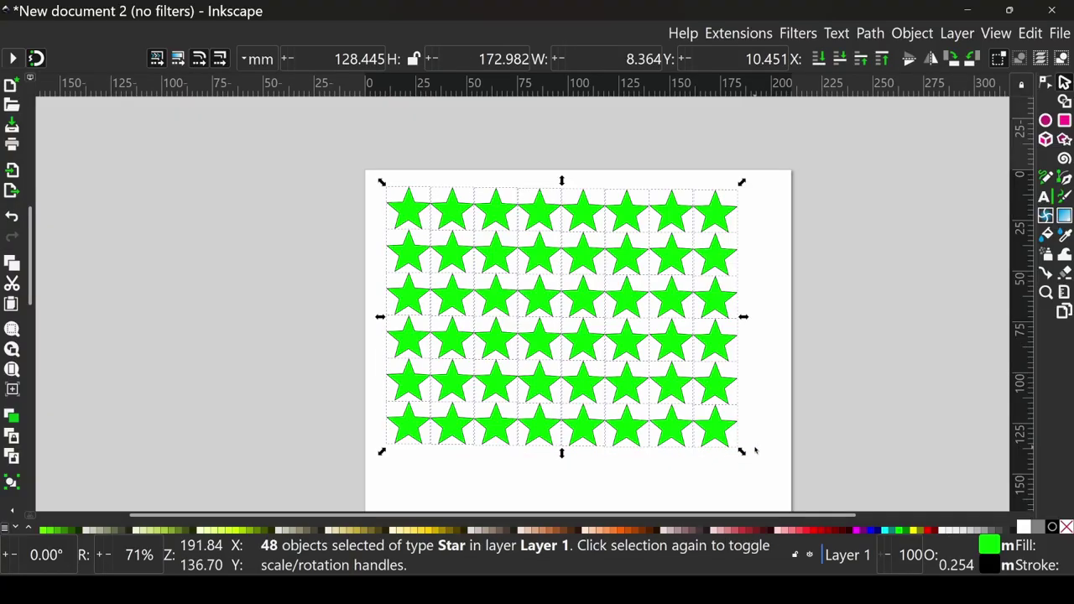
click(1065, 253)
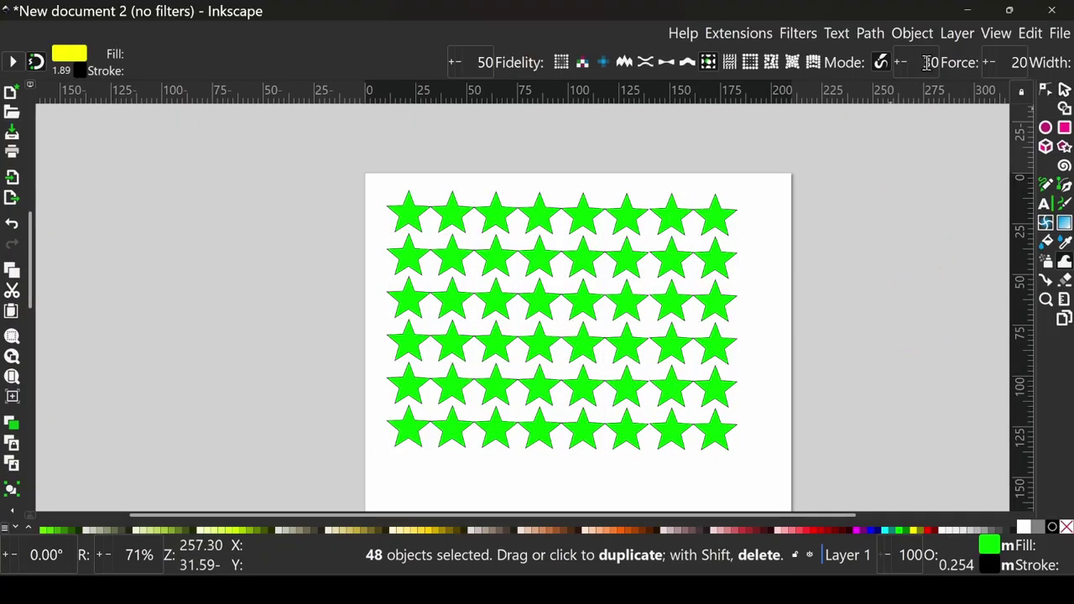
click(813, 62)
mouse_move(672, 327)
mouse_down()
mouse_move(512, 360)
mouse_move(540, 276)
mouse_move(640, 372)
mouse_up()
key(ctrl+z)
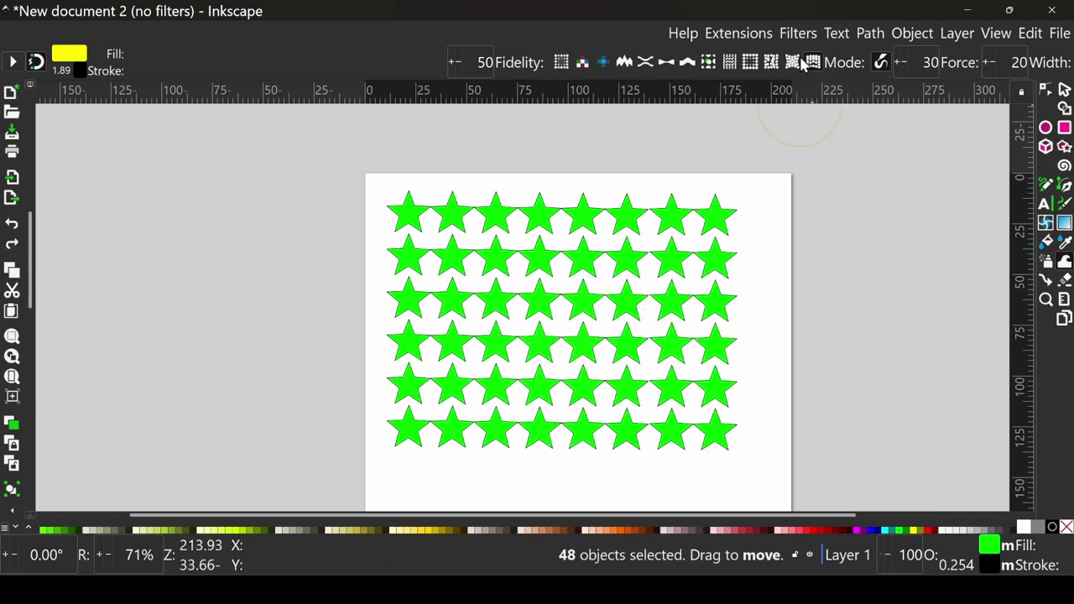
click(792, 62)
mouse_move(495, 328)
mouse_down()
mouse_move(654, 353)
mouse_move(521, 318)
mouse_move(495, 378)
mouse_move(536, 267)
mouse_move(613, 351)
mouse_move(595, 362)
mouse_up()
key(ctrl+z)
Try the Tweak scatter, shrink and rotate modes on the stars, undoing between effects.
click(667, 63)
click(771, 62)
key(ctrl+z)
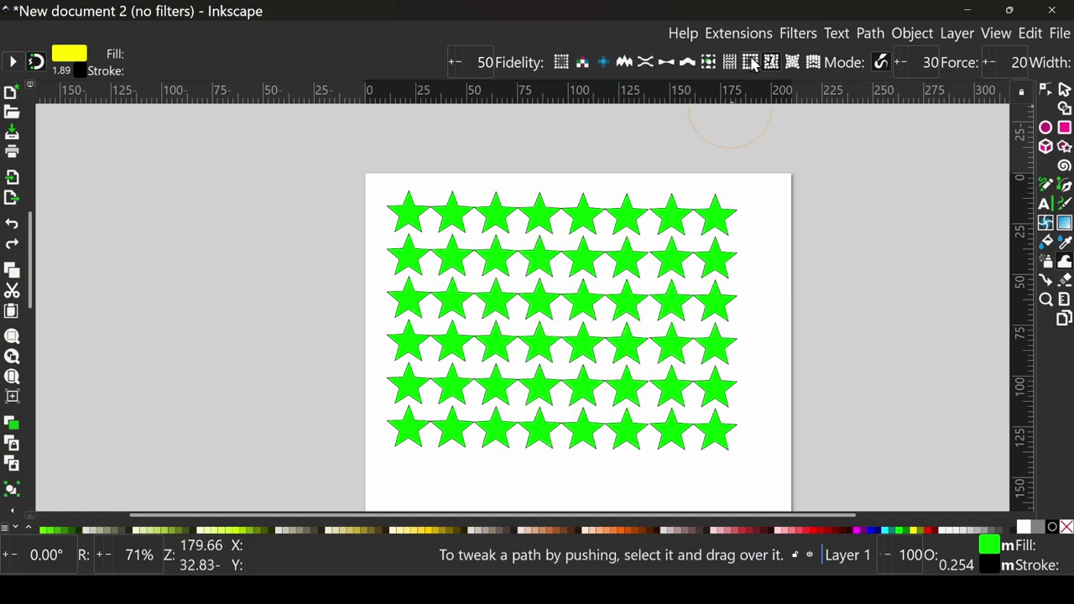
click(750, 62)
drag(604, 318, 539, 344)
key(shift+s)
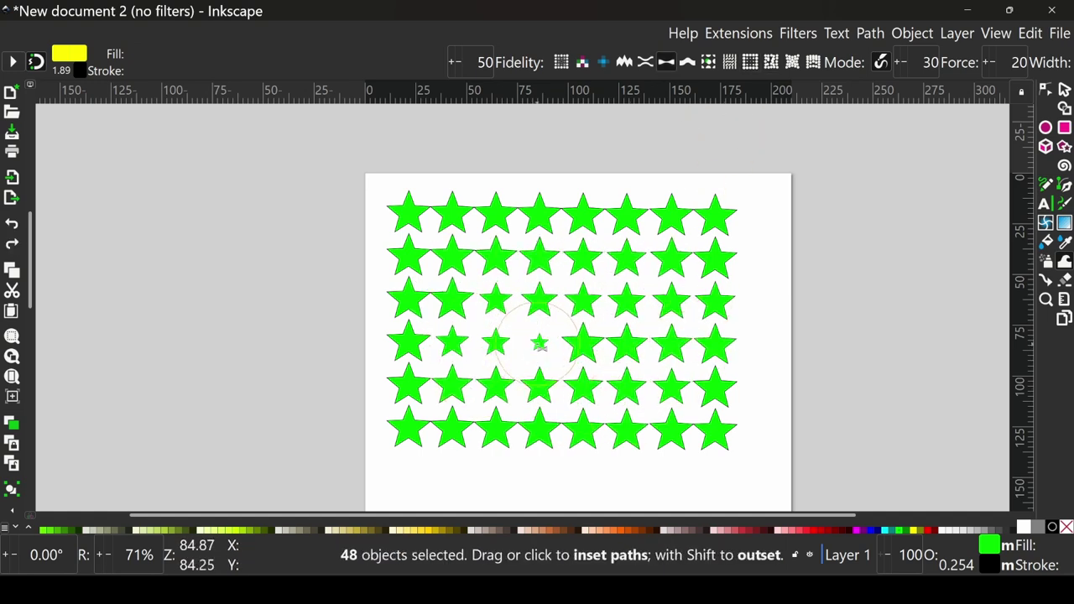
key(ctrl+z)
click(750, 62)
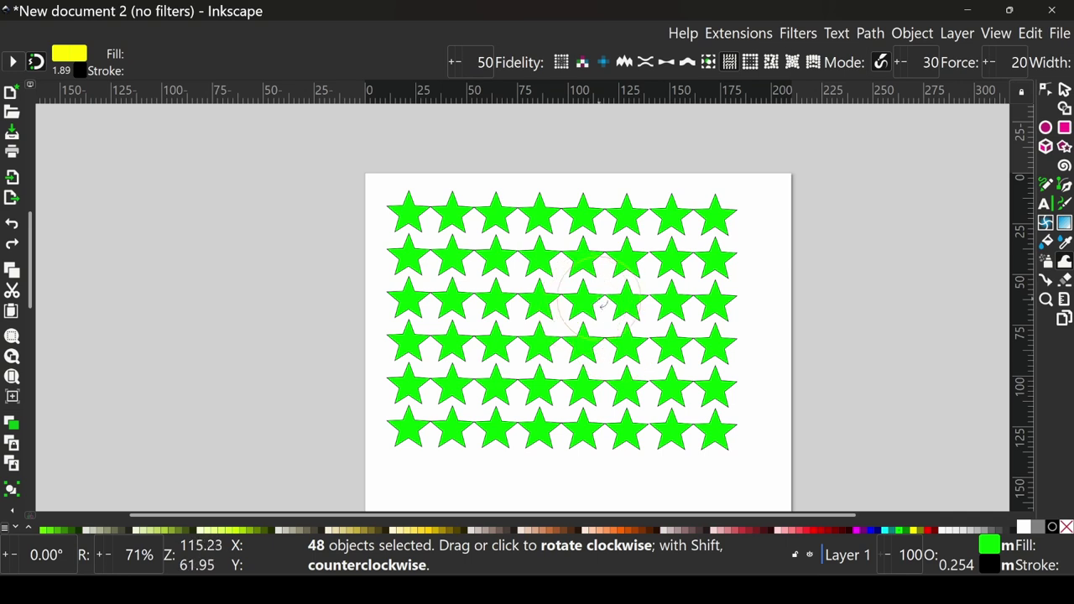
mouse_move(603, 304)
mouse_down()
mouse_move(516, 318)
mouse_move(535, 336)
mouse_move(591, 342)
mouse_up()
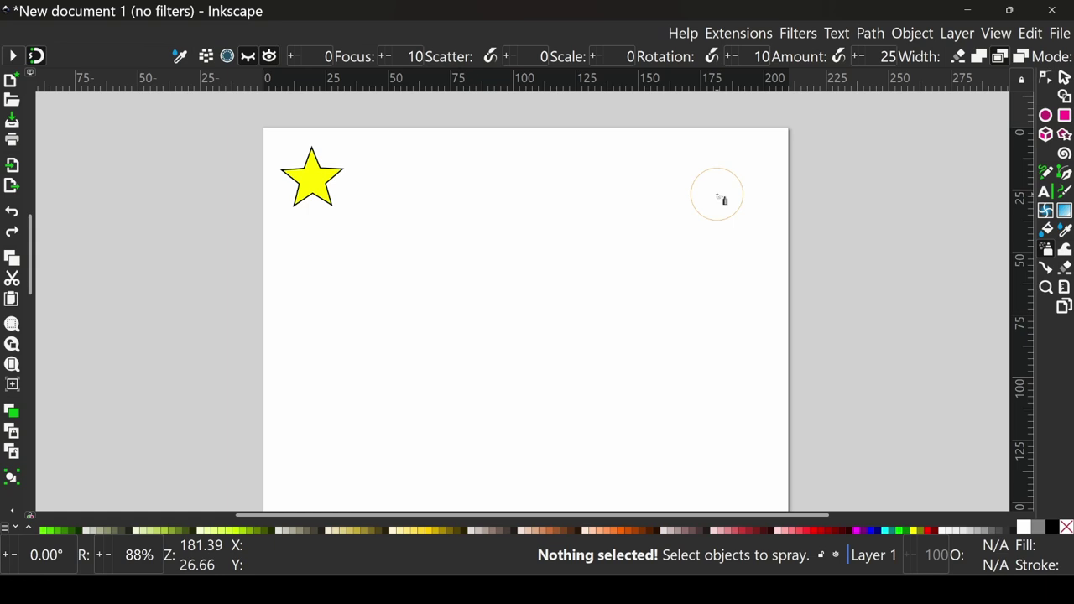
Spray copies of the yellow star across the page and set a spray value to 50.
mouse_move(616, 209)
mouse_down()
mouse_move(400, 214)
mouse_move(480, 305)
mouse_move(657, 388)
mouse_move(372, 419)
mouse_move(568, 490)
mouse_move(720, 473)
mouse_up()
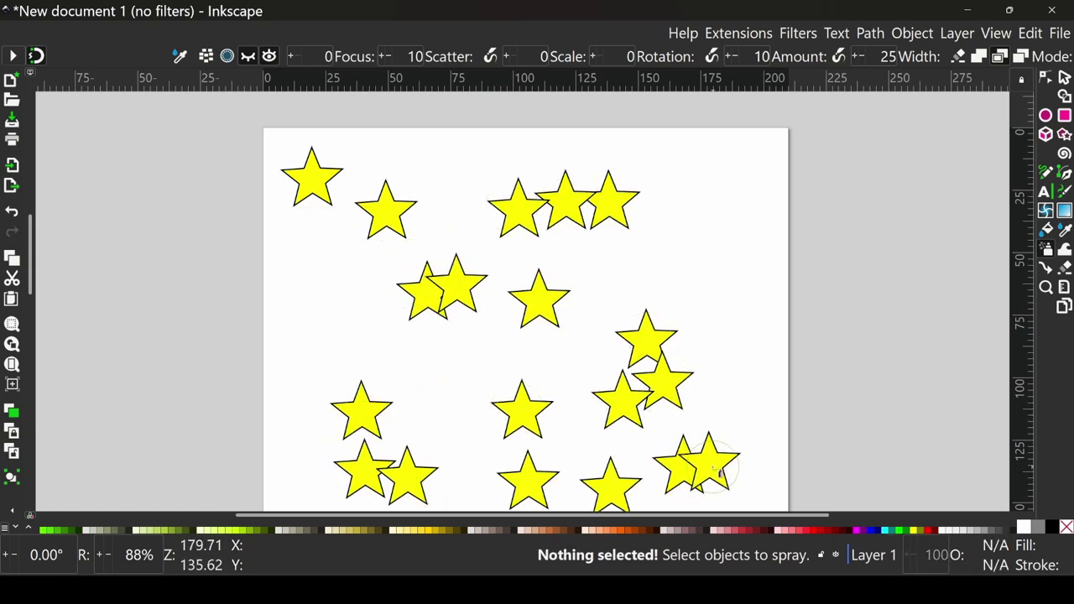
click(752, 59)
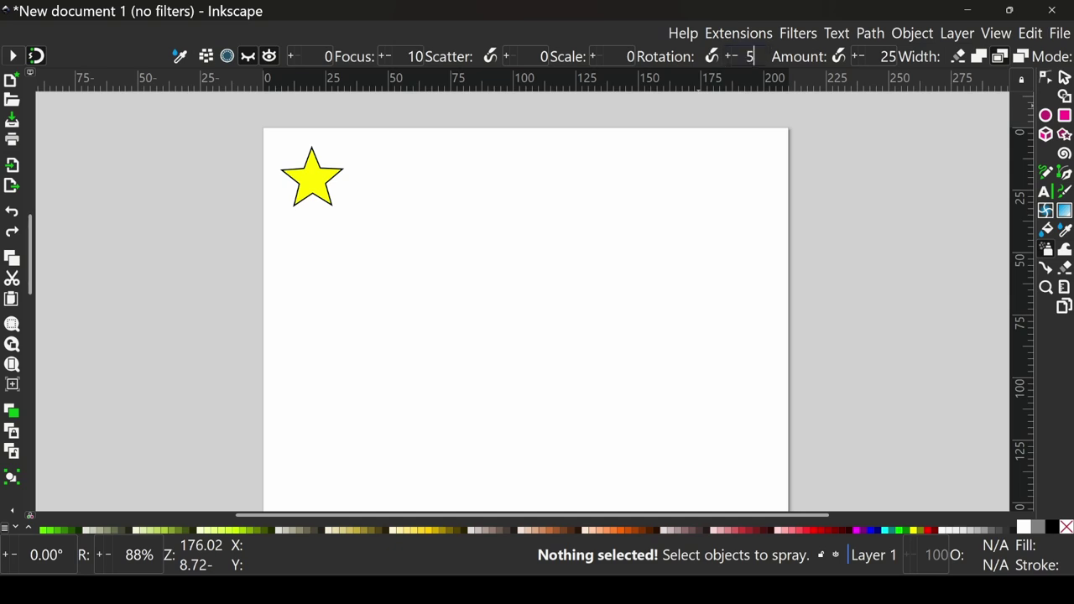
text(50)
Spray more yellow stars with randomly varied size and rotation.
mouse_move(696, 204)
mouse_down()
mouse_move(714, 204)
mouse_move(445, 226)
mouse_move(431, 327)
mouse_move(681, 355)
mouse_move(560, 434)
mouse_move(388, 413)
mouse_move(394, 332)
mouse_move(680, 277)
mouse_up()
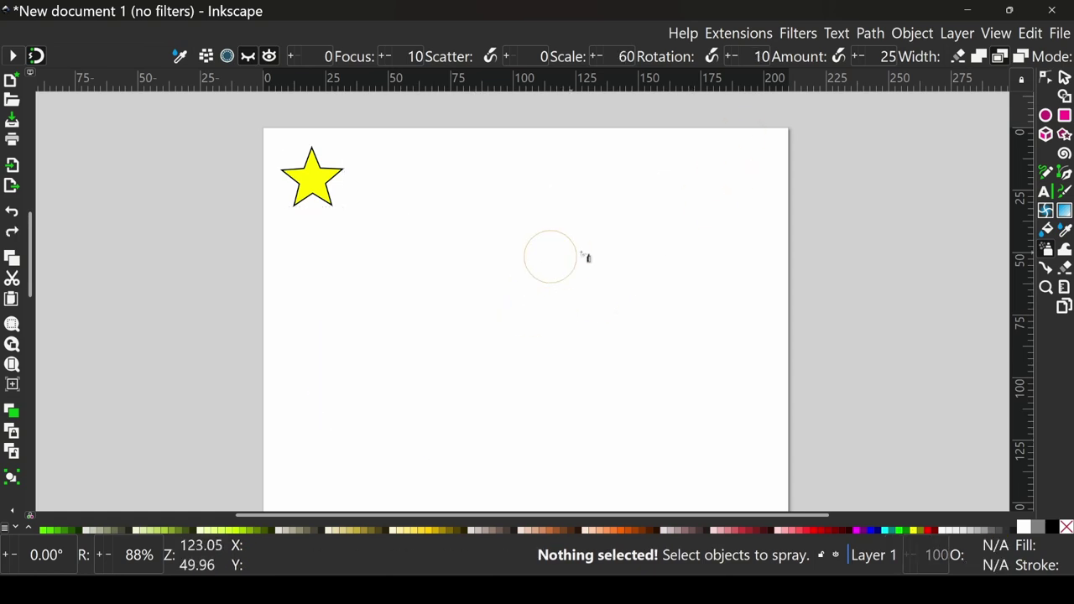
mouse_move(590, 228)
mouse_down()
mouse_move(462, 252)
mouse_move(629, 328)
mouse_move(638, 413)
mouse_move(446, 412)
mouse_move(336, 324)
mouse_move(360, 218)
mouse_move(526, 171)
mouse_move(698, 189)
mouse_up()
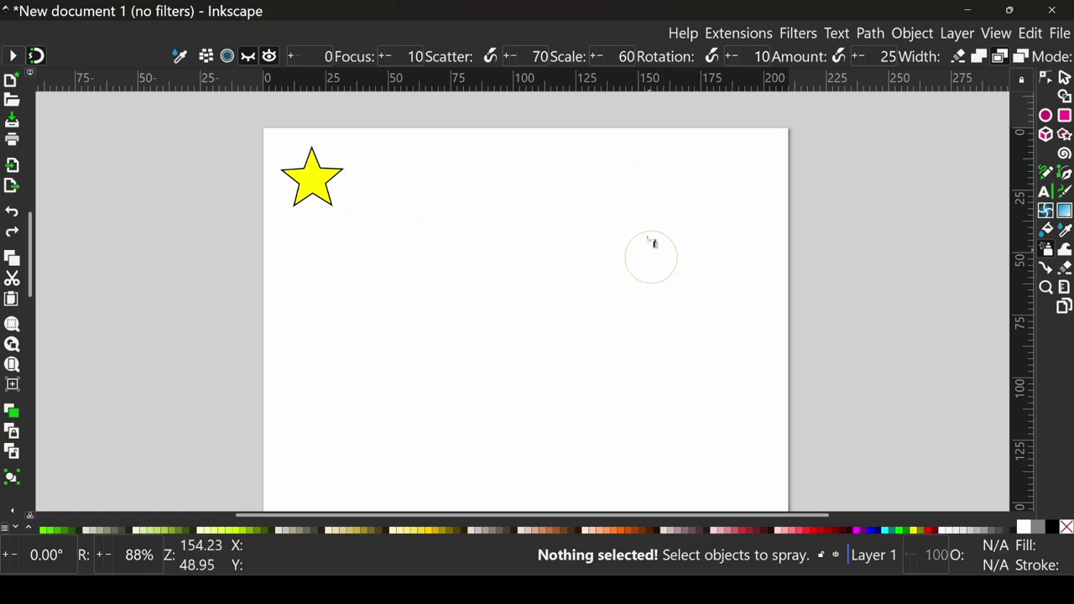
click(533, 228)
mouse_move(533, 228)
mouse_down()
mouse_move(420, 300)
mouse_move(633, 420)
mouse_move(411, 445)
mouse_move(599, 435)
mouse_move(753, 278)
mouse_move(683, 180)
mouse_up()
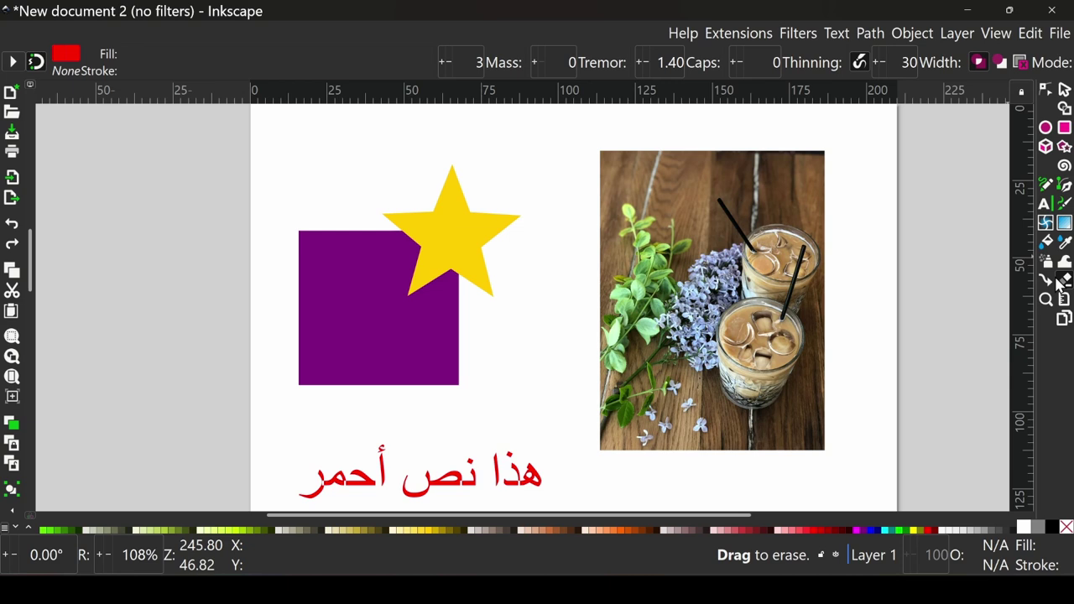
Try the eraser's delete mode on the star, Arabic text and photo, then undo.
click(1021, 62)
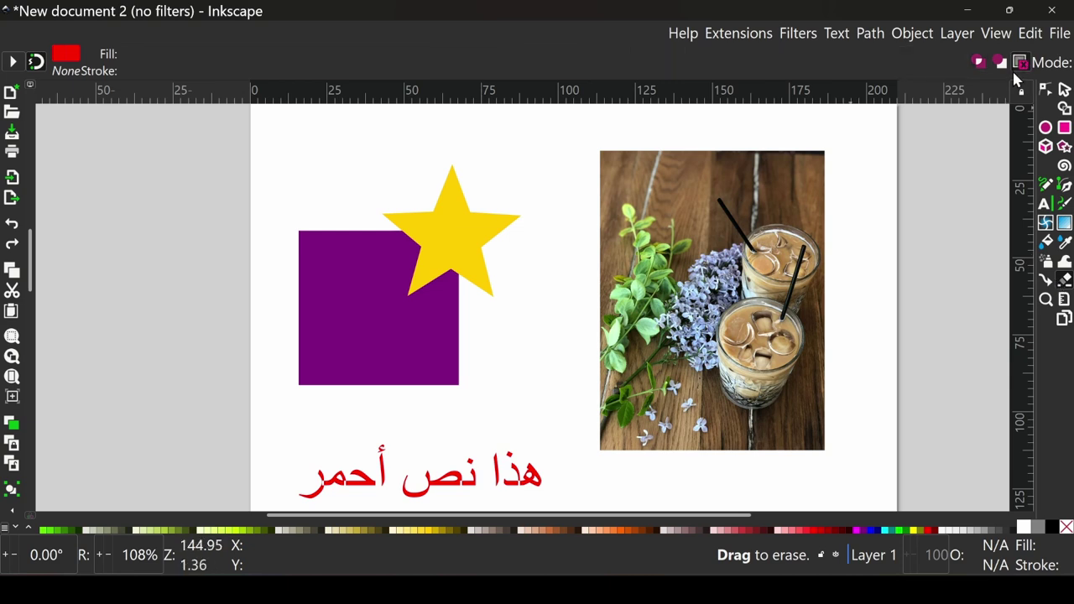
drag(420, 165, 522, 275)
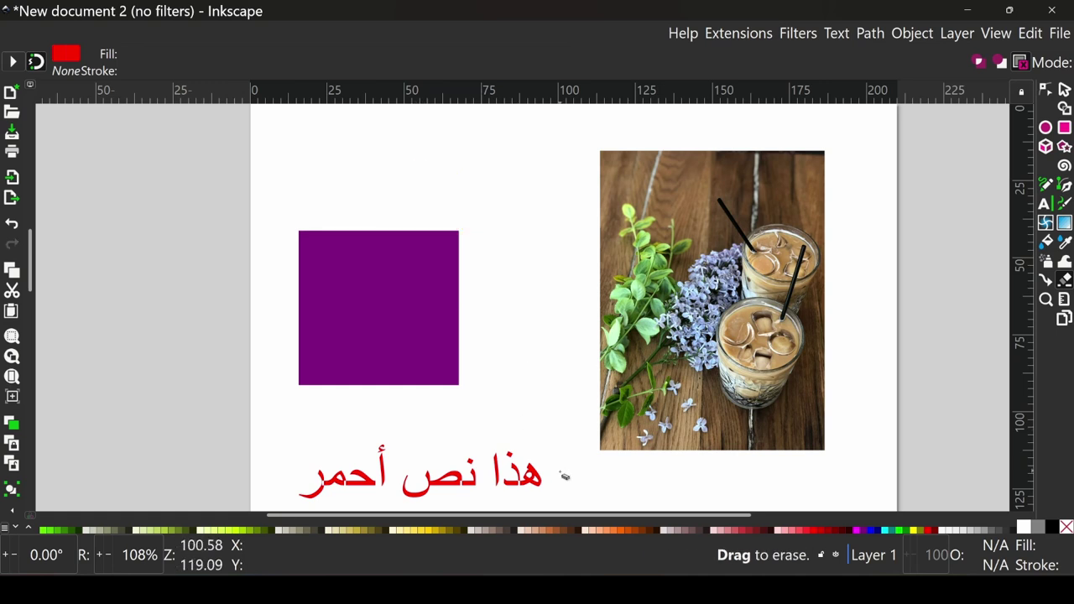
drag(563, 476, 409, 487)
drag(641, 189, 714, 336)
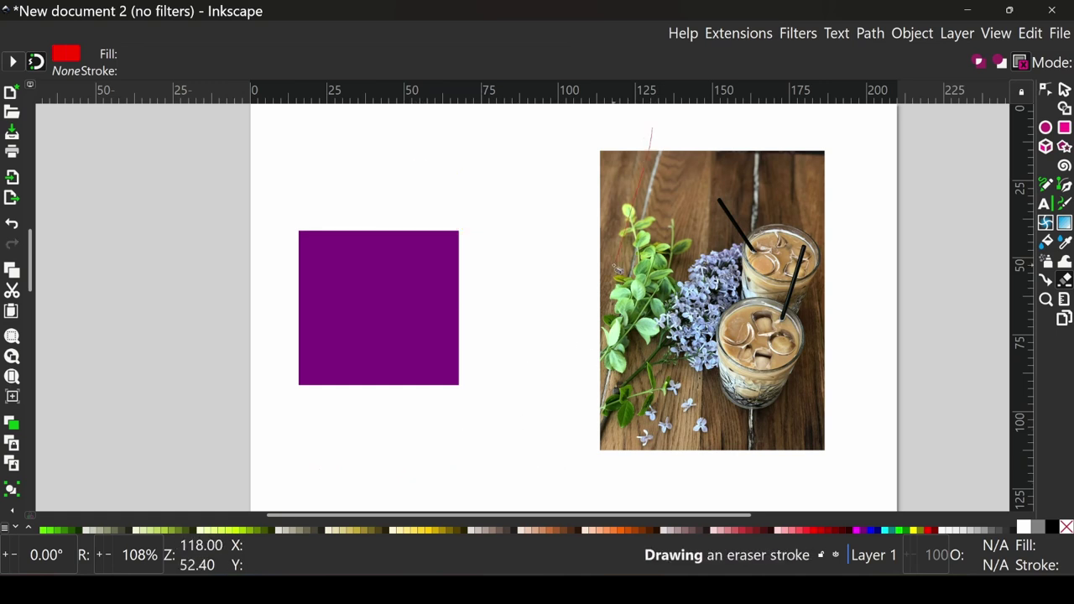
key(ctrl+z)
key(ctrl+z)
key(ctrl+z)
Cut through the star and Arabic text, inspect their nodes, undo, and try the photo.
click(999, 62)
mouse_move(433, 171)
mouse_down()
mouse_move(511, 235)
mouse_move(544, 210)
mouse_up()
drag(514, 509, 464, 437)
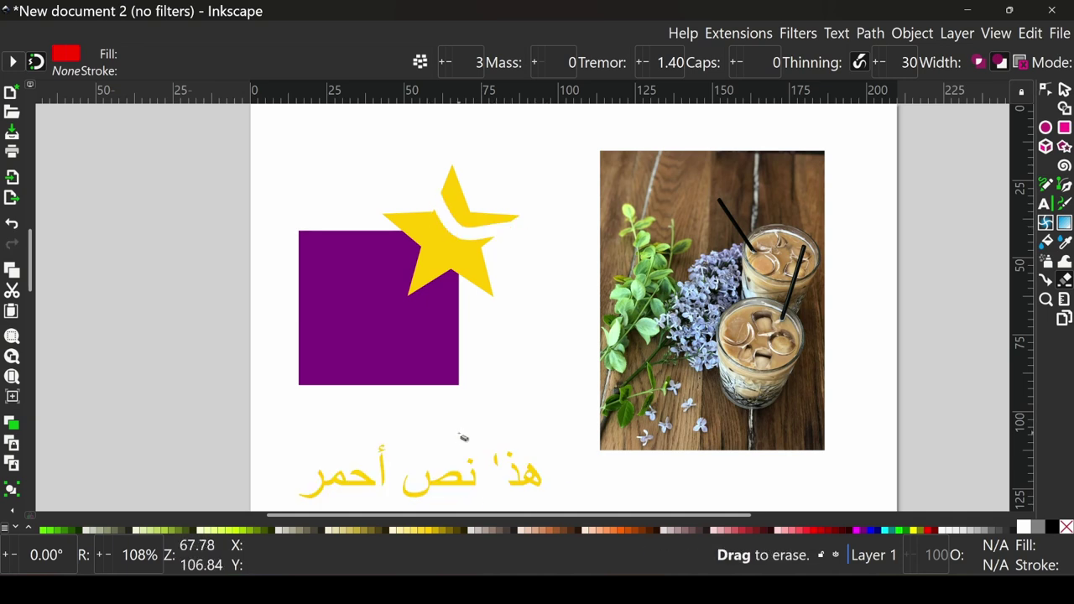
click(1046, 92)
click(453, 225)
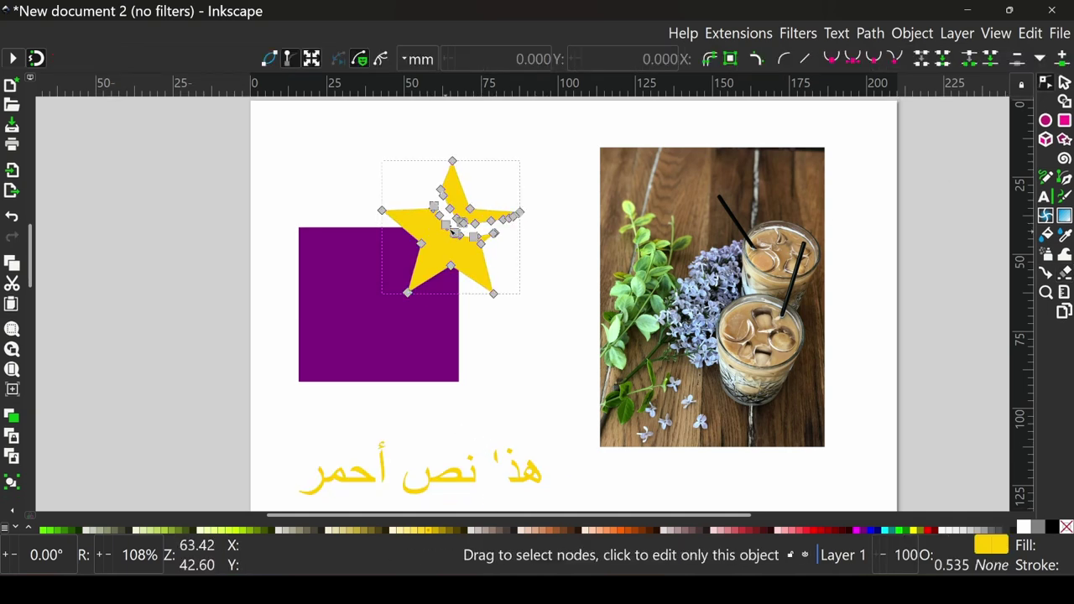
click(497, 476)
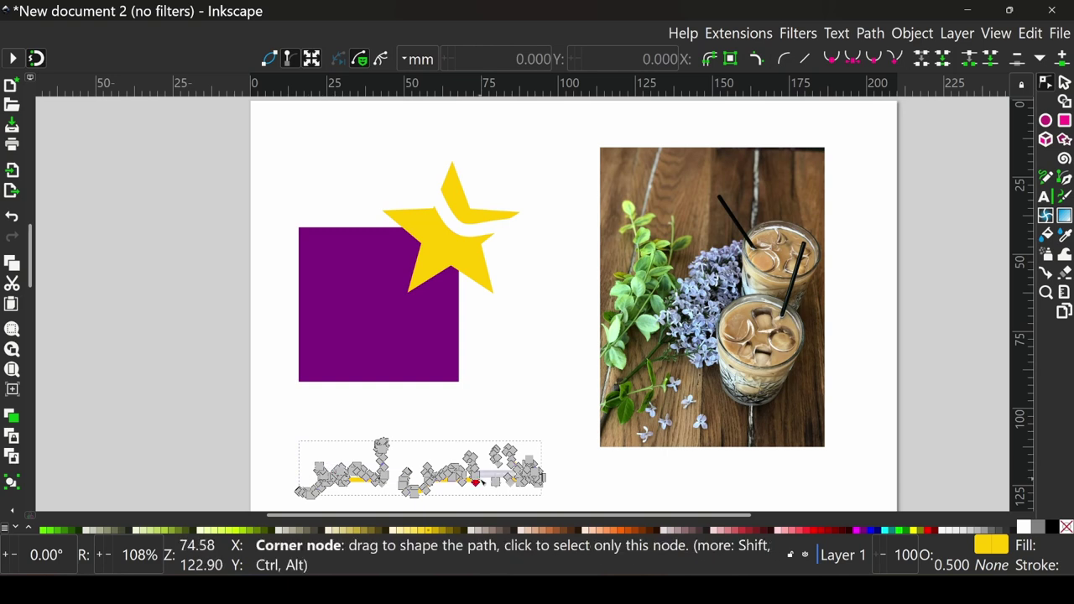
key(ctrl+z)
key(ctrl+z)
key(shift+e)
mouse_move(608, 248)
mouse_down()
mouse_move(875, 240)
mouse_move(681, 157)
mouse_up()
In Clip mode, cut gaps through the star, purple square, Arabic text and photo.
click(980, 64)
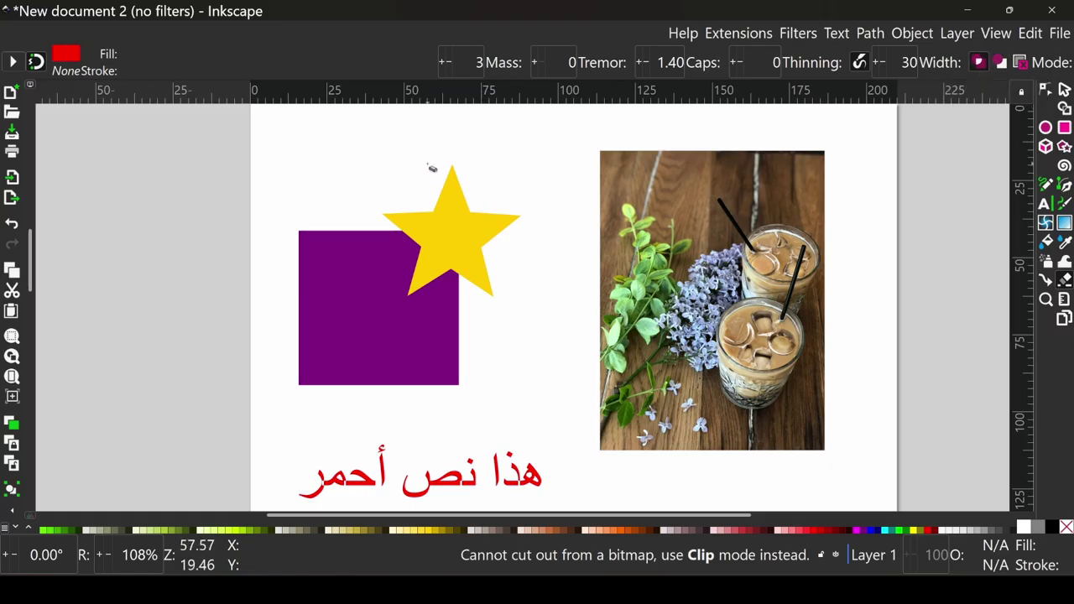
drag(432, 168, 523, 258)
drag(370, 421, 514, 336)
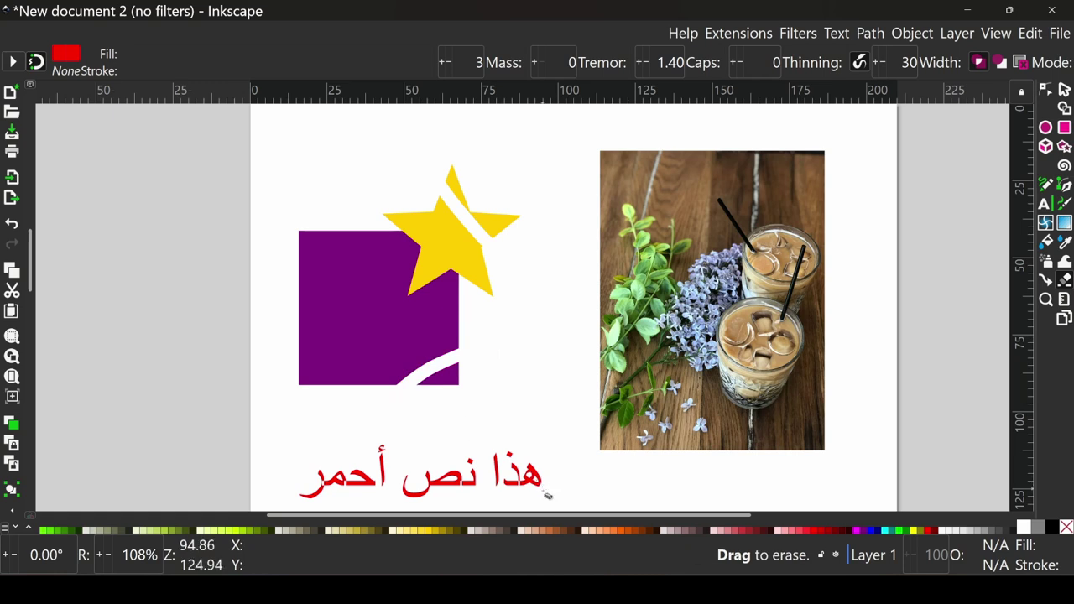
drag(585, 494, 445, 481)
drag(665, 120, 754, 134)
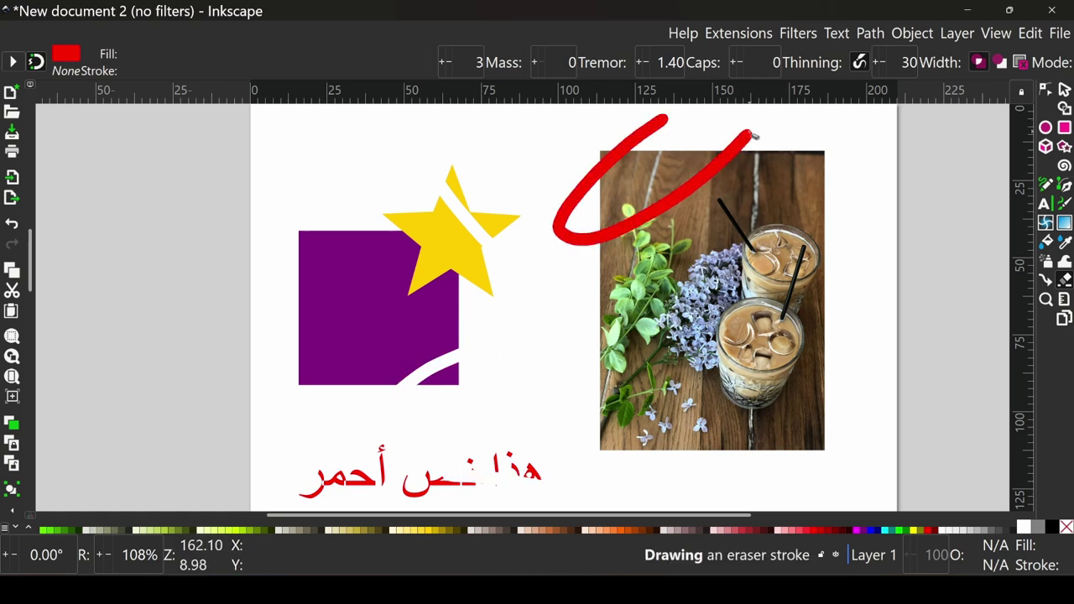
Move the star up-left, the purple square up-right and the Arabic text up-left.
key(s)
click(445, 226)
mouse_move(446, 227)
mouse_down()
mouse_move(400, 193)
mouse_move(432, 156)
mouse_up()
drag(382, 306, 398, 294)
click(443, 484)
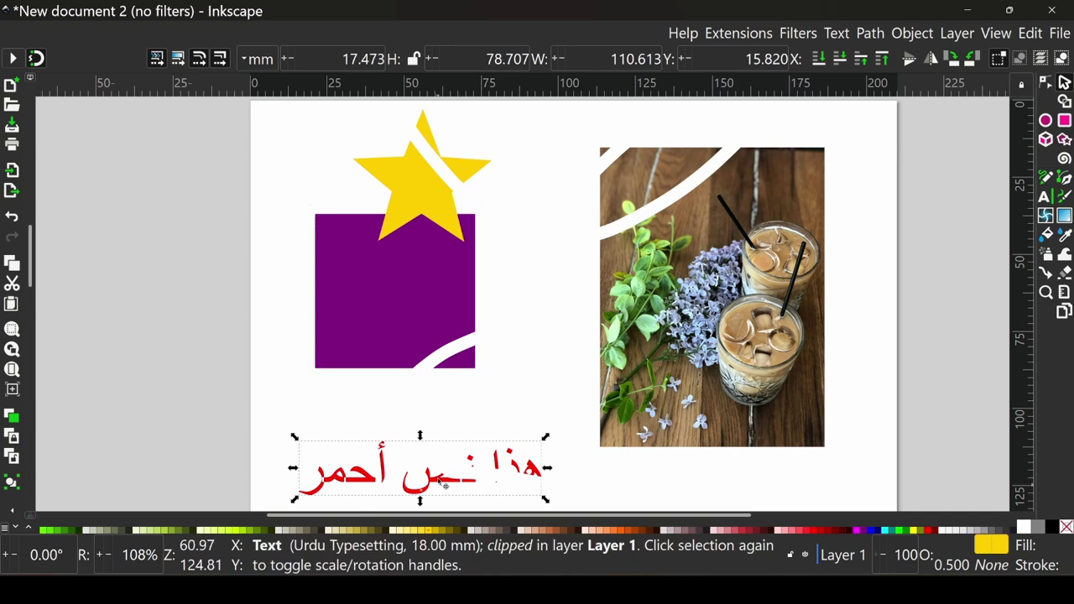
drag(443, 484, 417, 477)
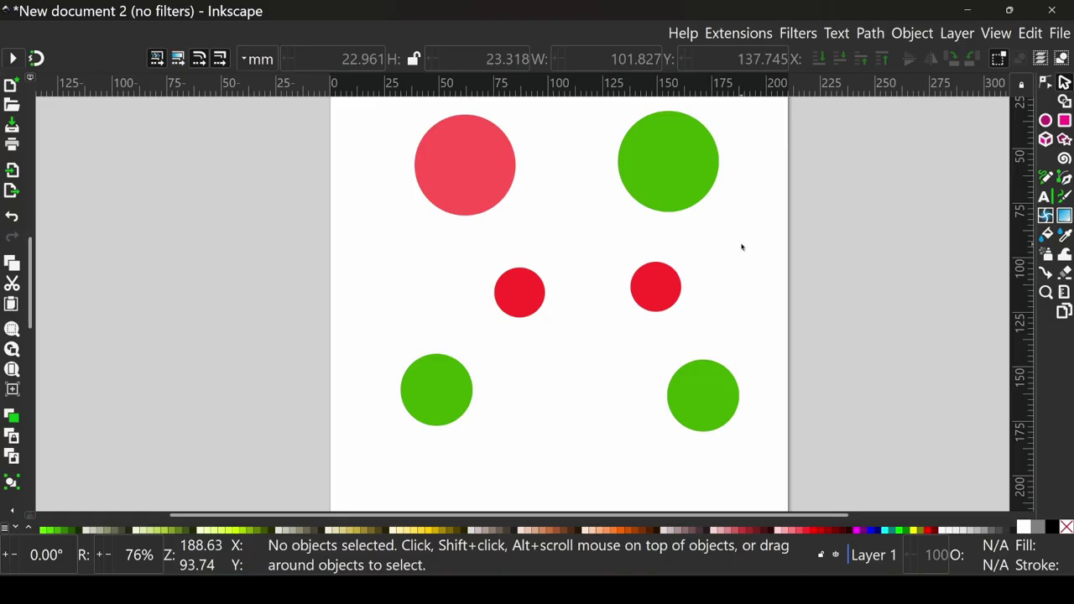
Draw connectors among the red and green circles, including between the two lower green circles.
click(1047, 273)
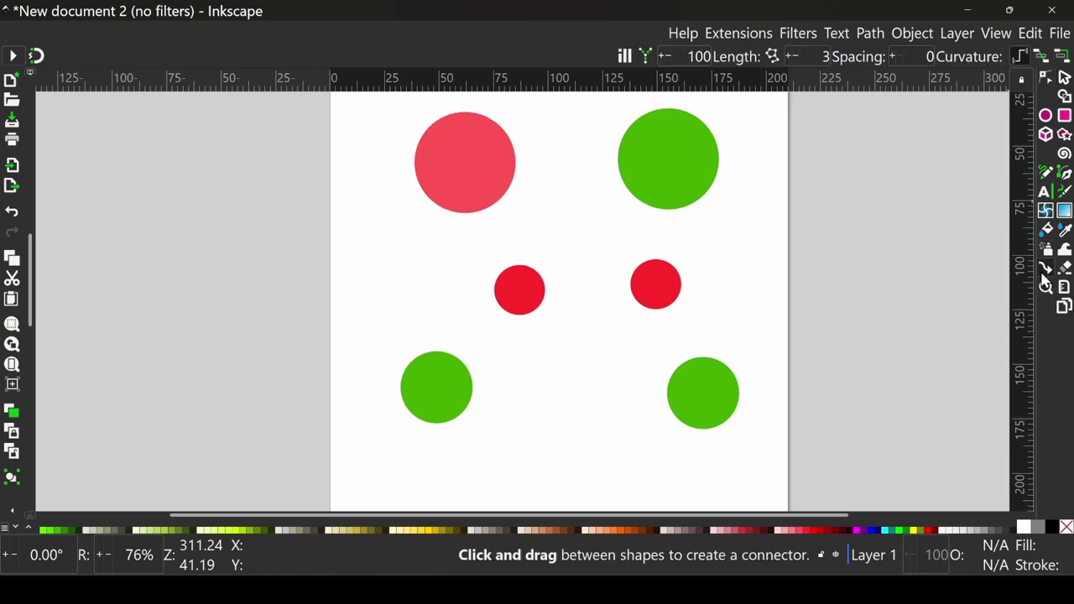
drag(671, 161, 704, 395)
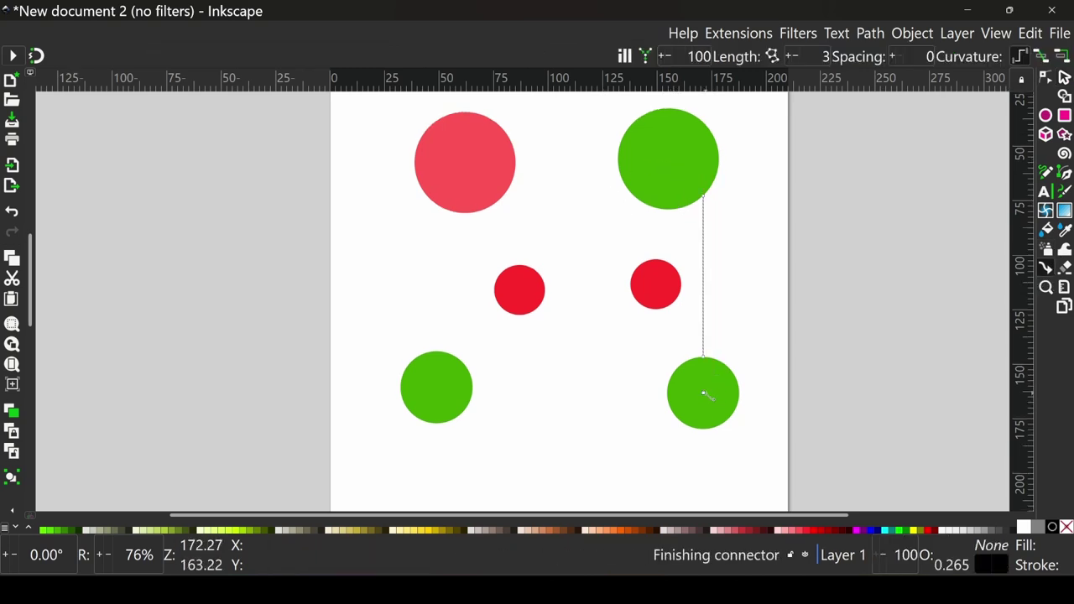
drag(669, 162, 657, 288)
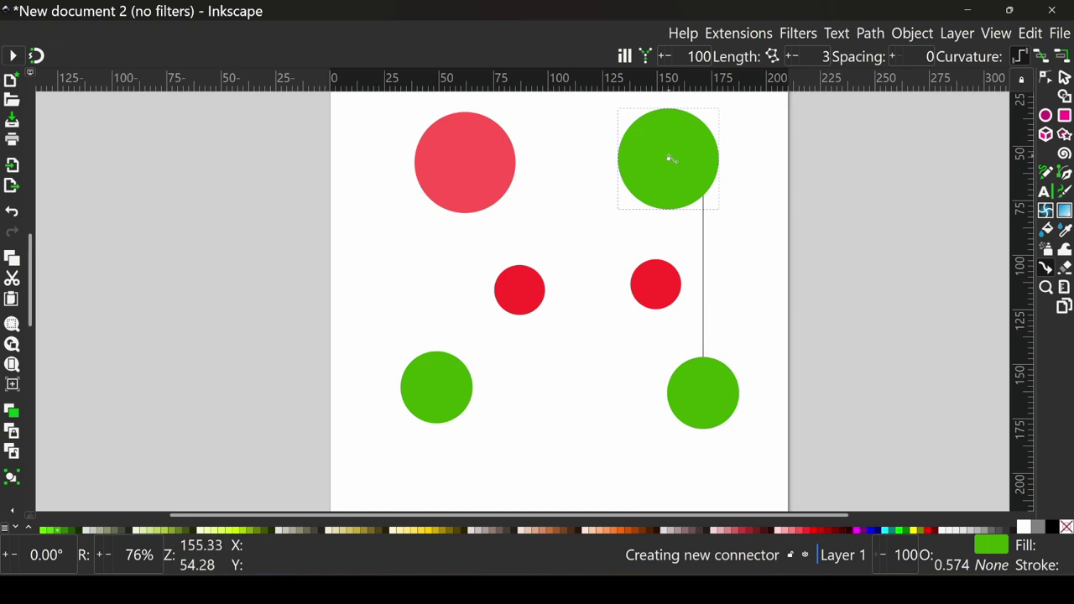
drag(672, 160, 655, 285)
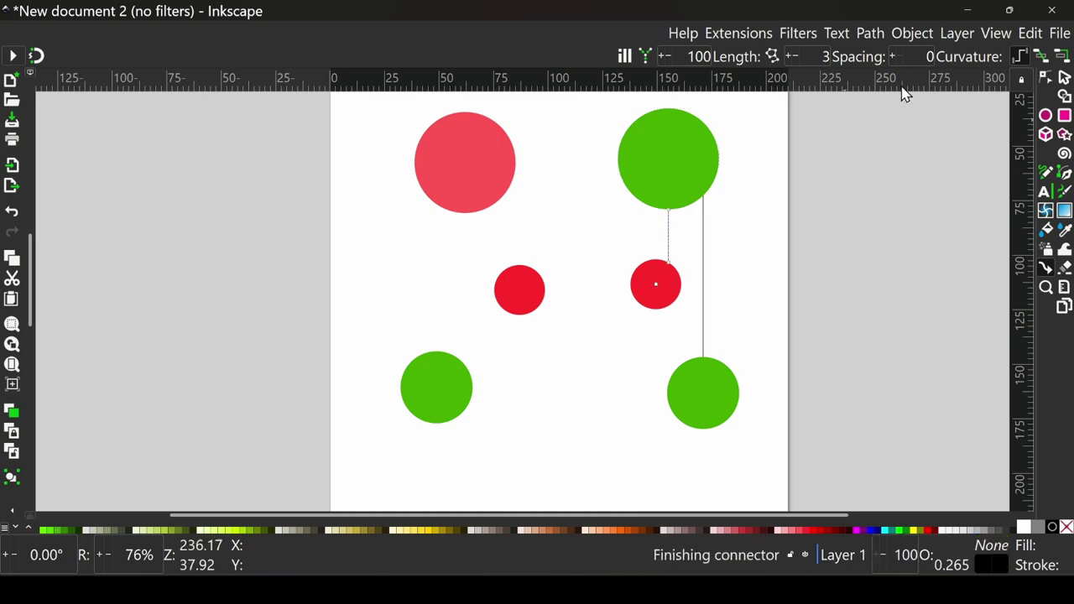
click(1043, 58)
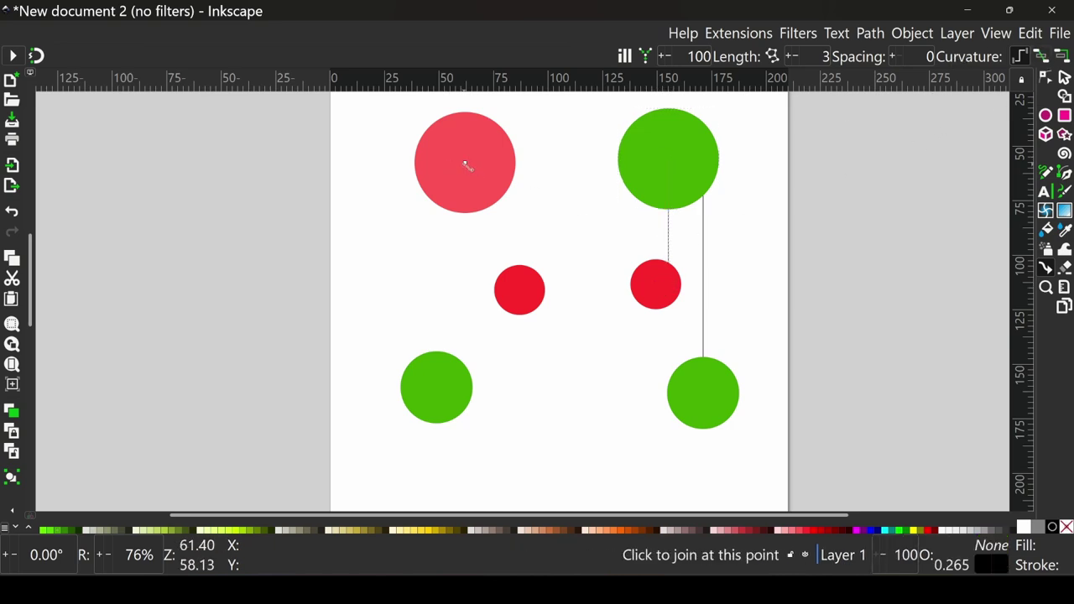
drag(465, 163, 656, 284)
drag(512, 391, 703, 394)
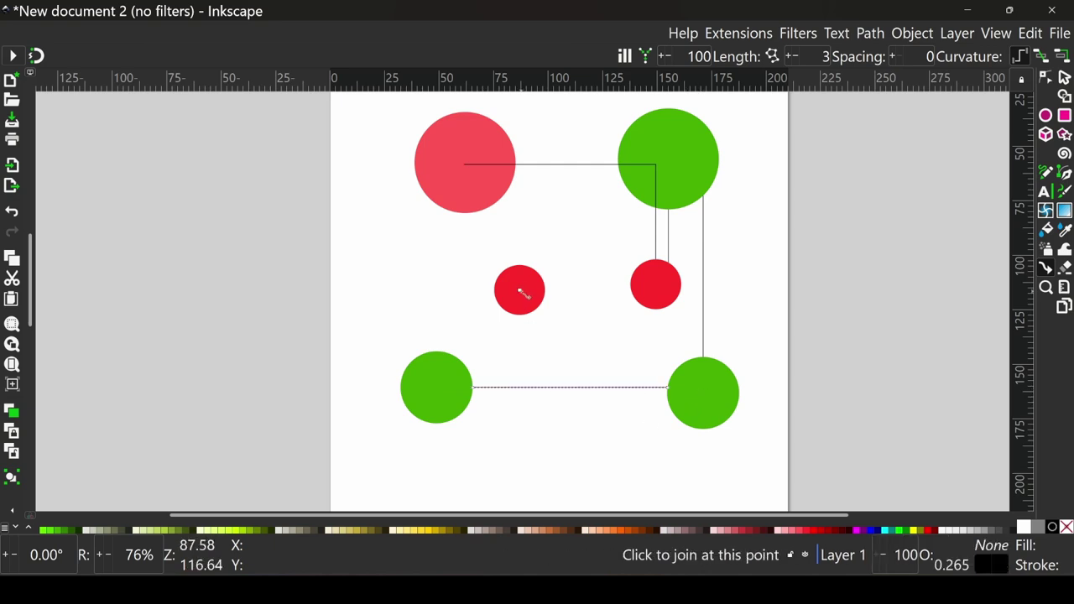
drag(522, 292, 436, 387)
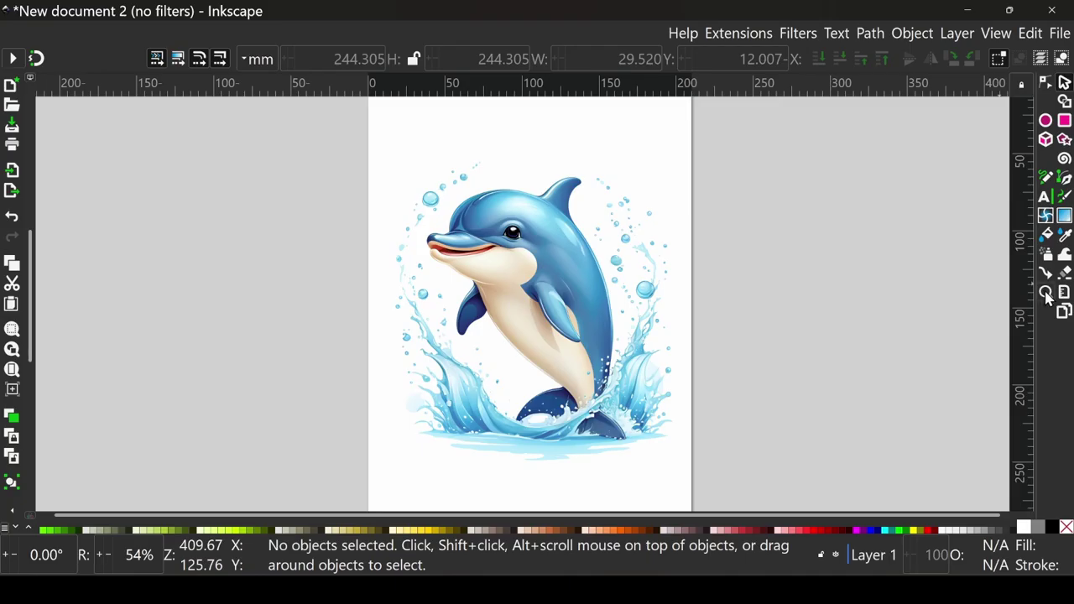
Use the Zoom tool to zoom in on the dolphin's head, then closely on its eye.
click(1046, 286)
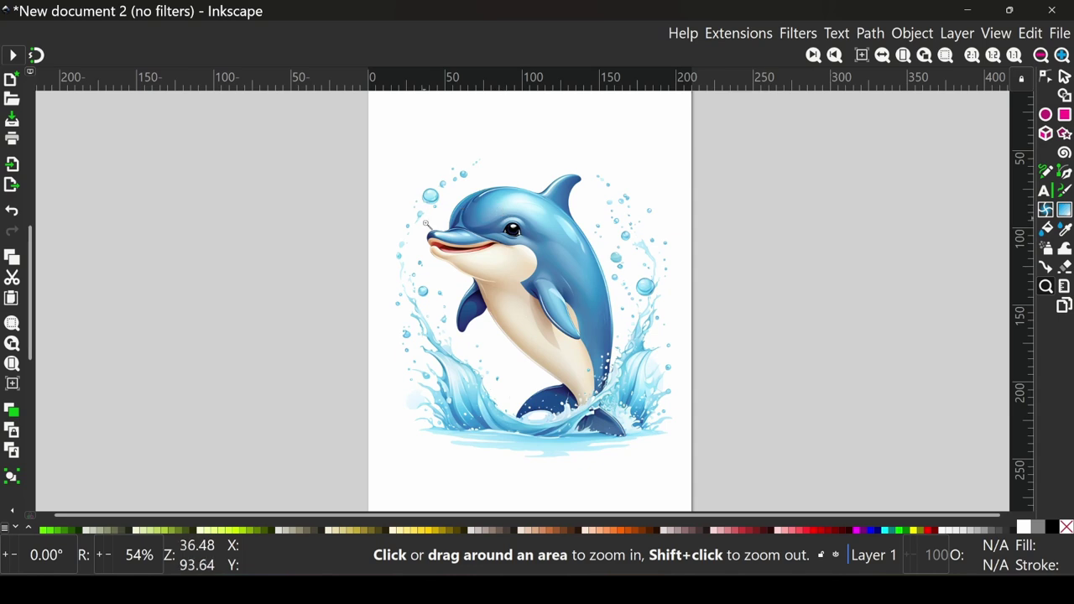
drag(424, 287, 571, 177)
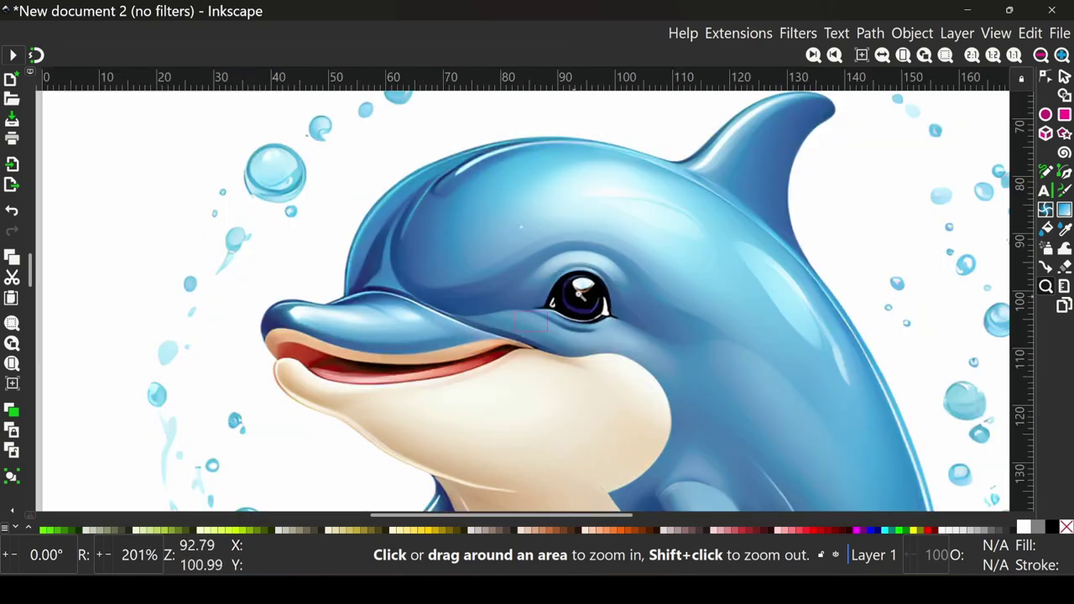
drag(513, 235, 620, 287)
Zoom back out, centring the page and using 1:1 until the whole dolphin shows.
key(minus)
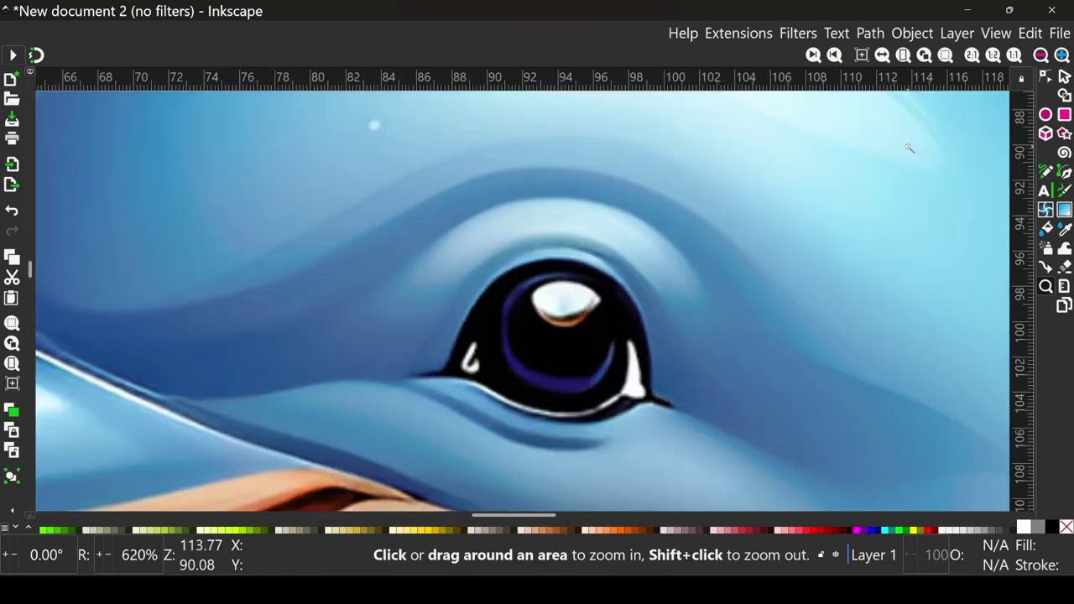
click(1041, 55)
click(1041, 55)
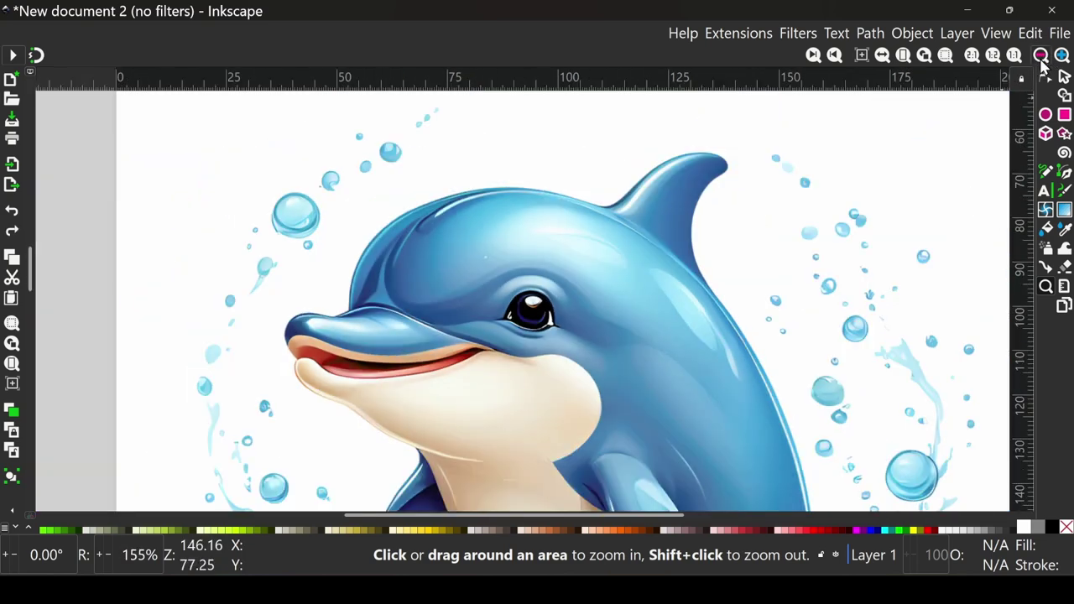
click(865, 55)
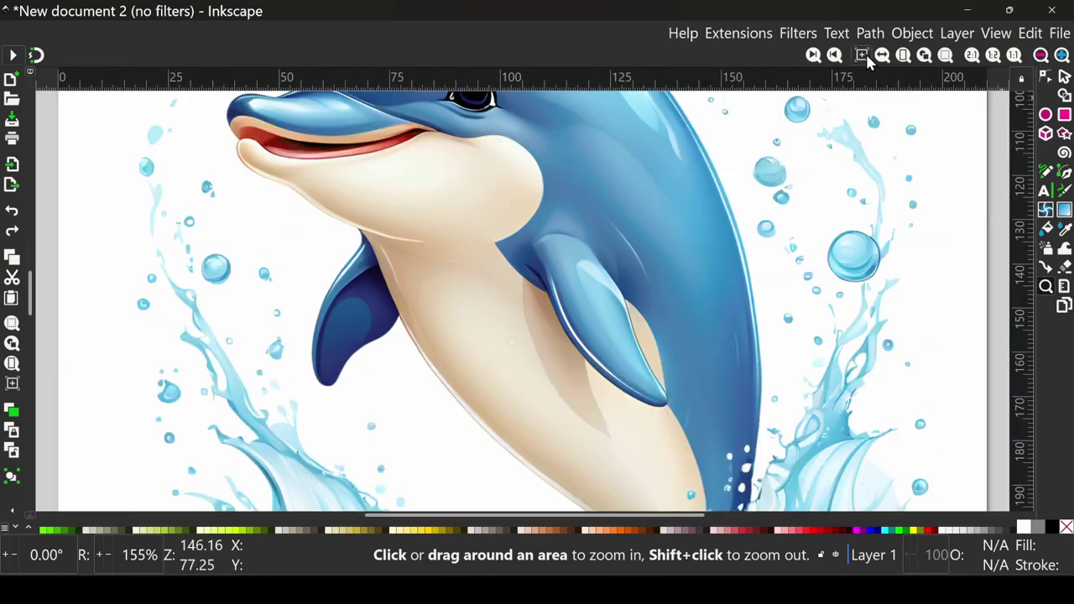
click(1014, 56)
shift+click(847, 196)
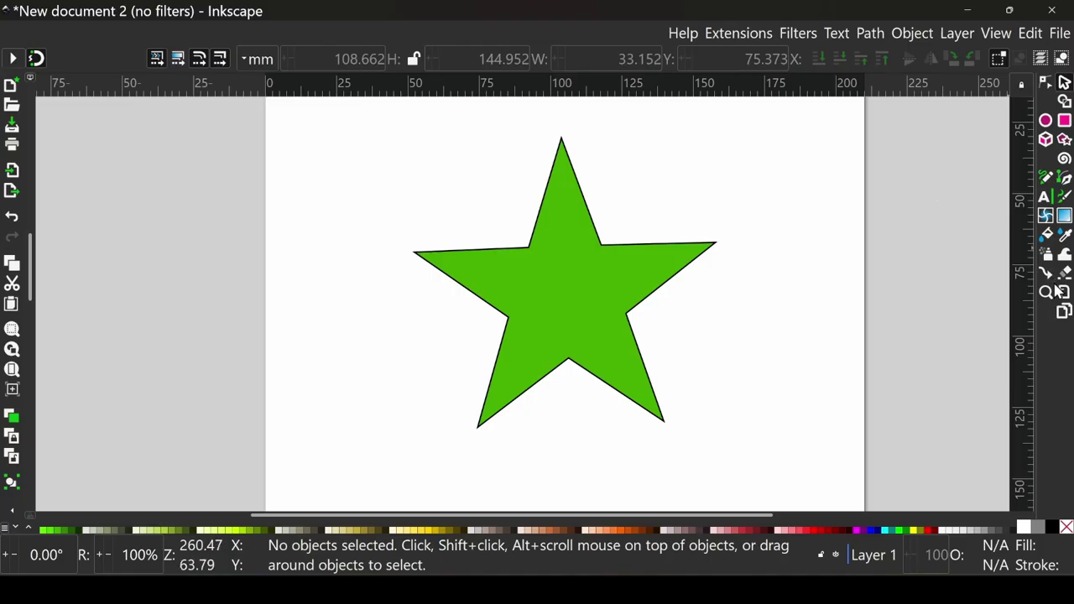
Measure the star tip to tip, switching units through pt and mm to cm.
key(m)
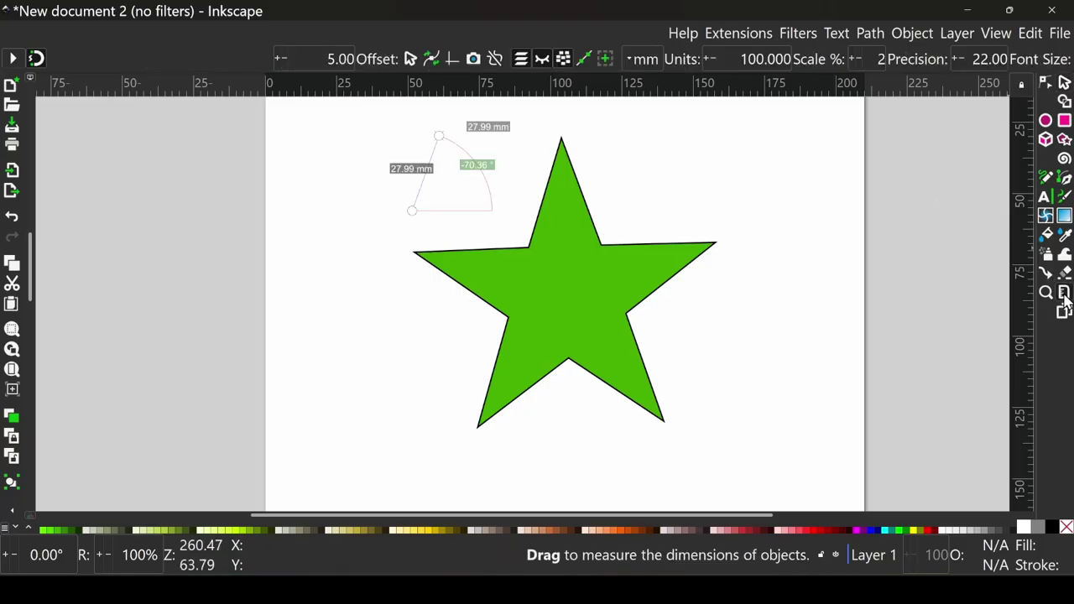
mouse_move(528, 245)
mouse_down()
mouse_move(562, 137)
mouse_move(679, 232)
mouse_move(571, 361)
mouse_move(478, 424)
mouse_up()
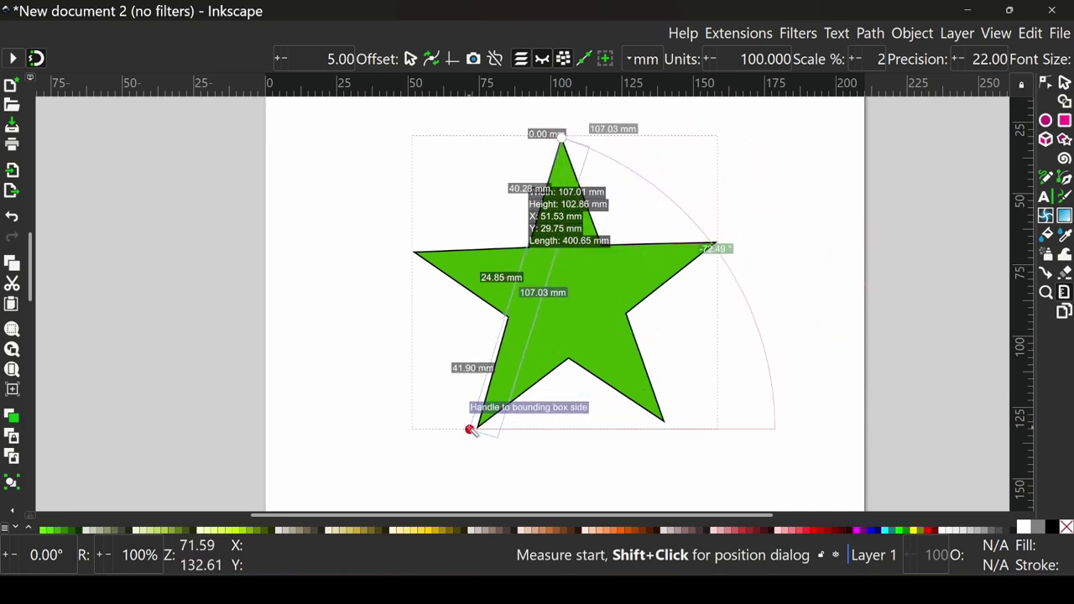
click(651, 67)
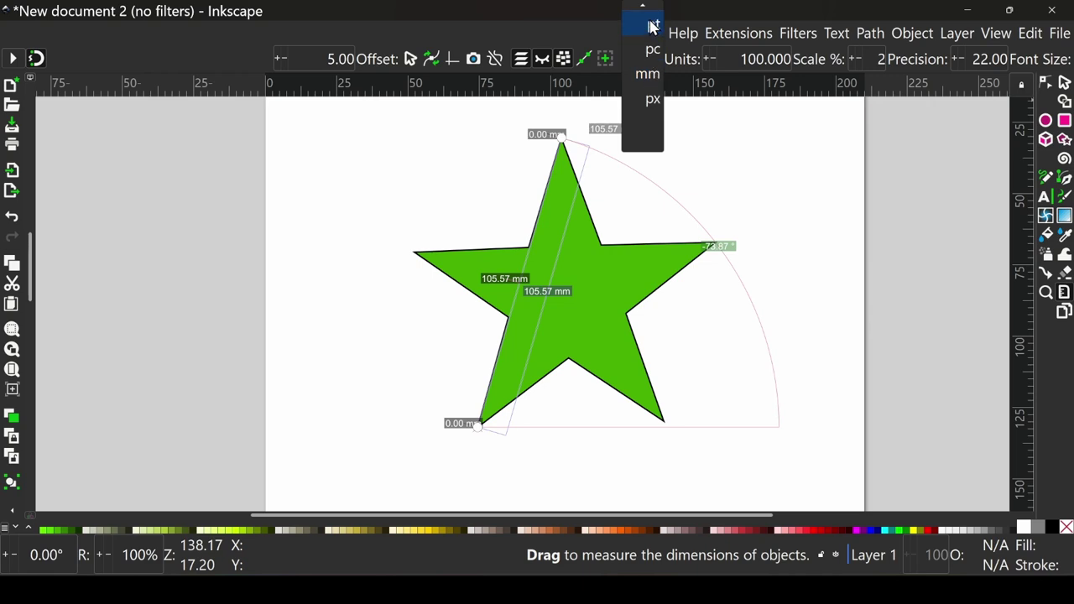
click(658, 55)
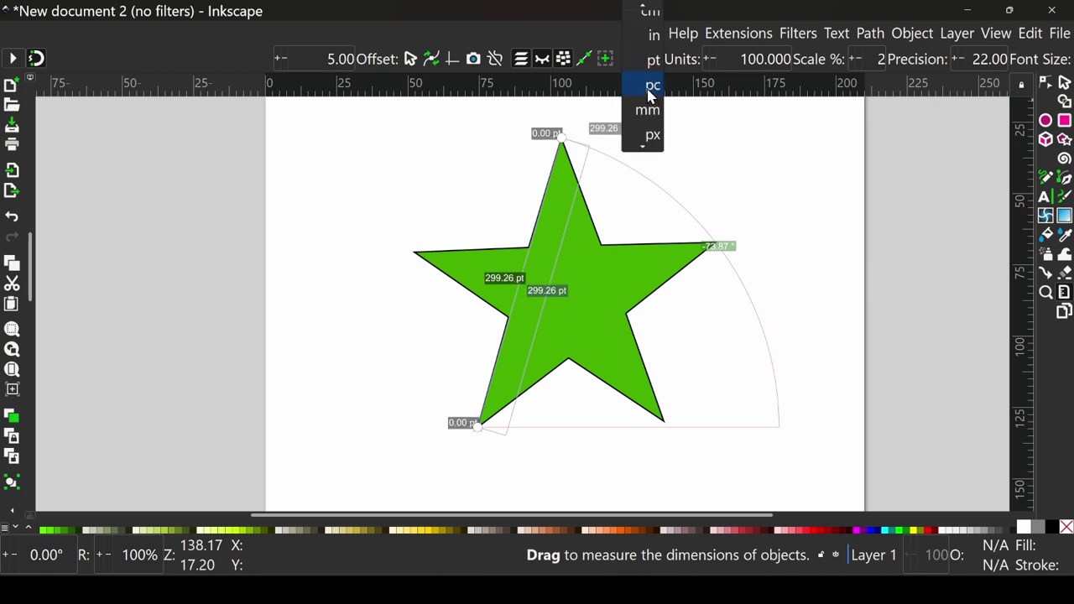
click(649, 110)
click(647, 69)
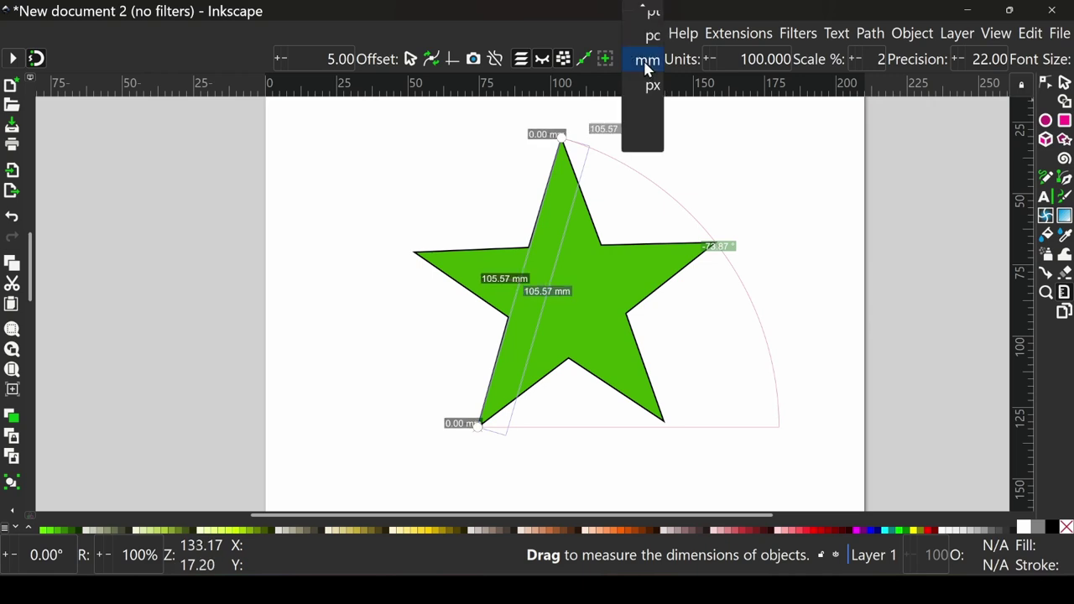
click(649, 19)
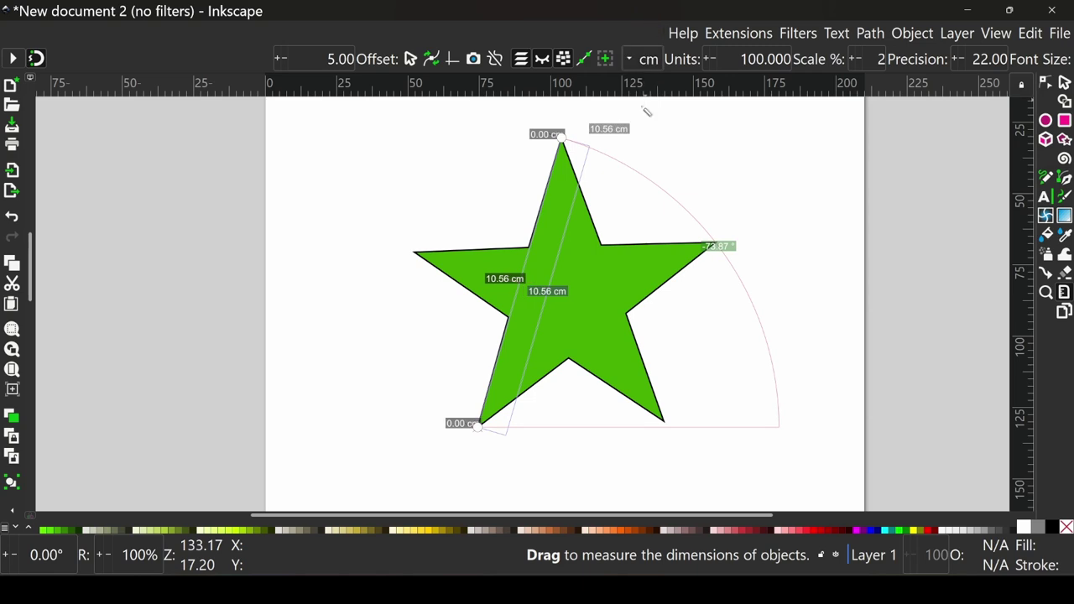
click(647, 59)
key(Escape)
Convert the measurement into objects and move its lines and labels left.
click(430, 60)
mouse_move(768, 329)
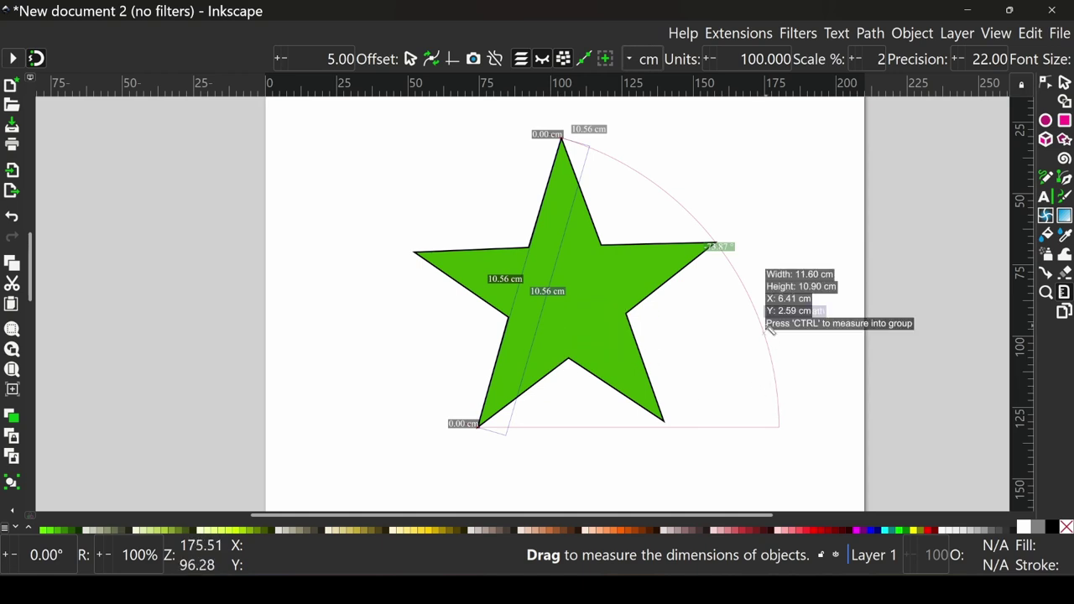
key(s)
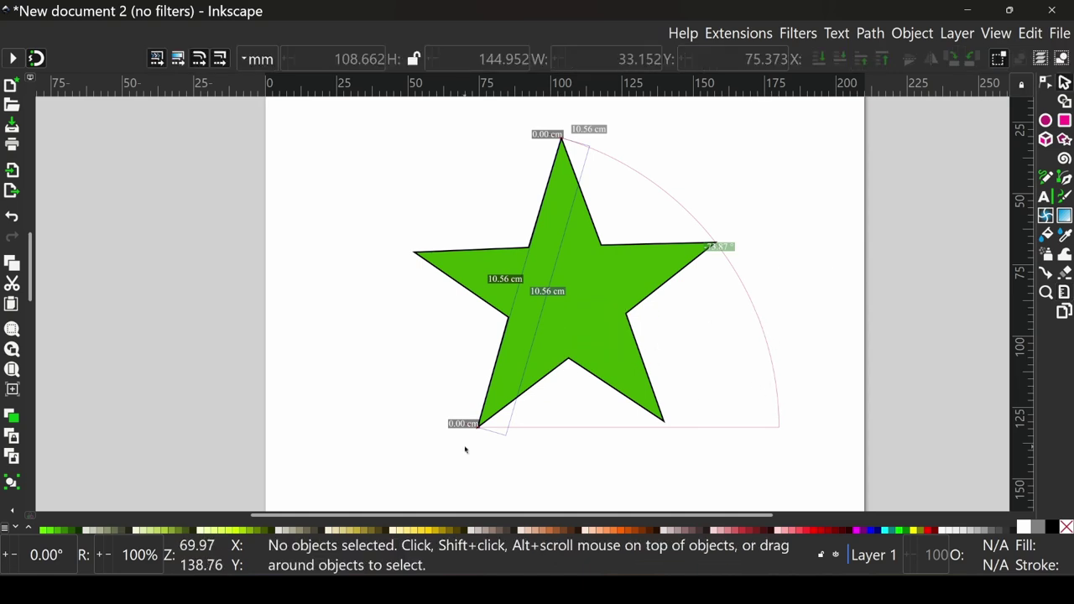
mouse_move(518, 430)
mouse_down()
mouse_move(333, 430)
mouse_move(327, 413)
mouse_up()
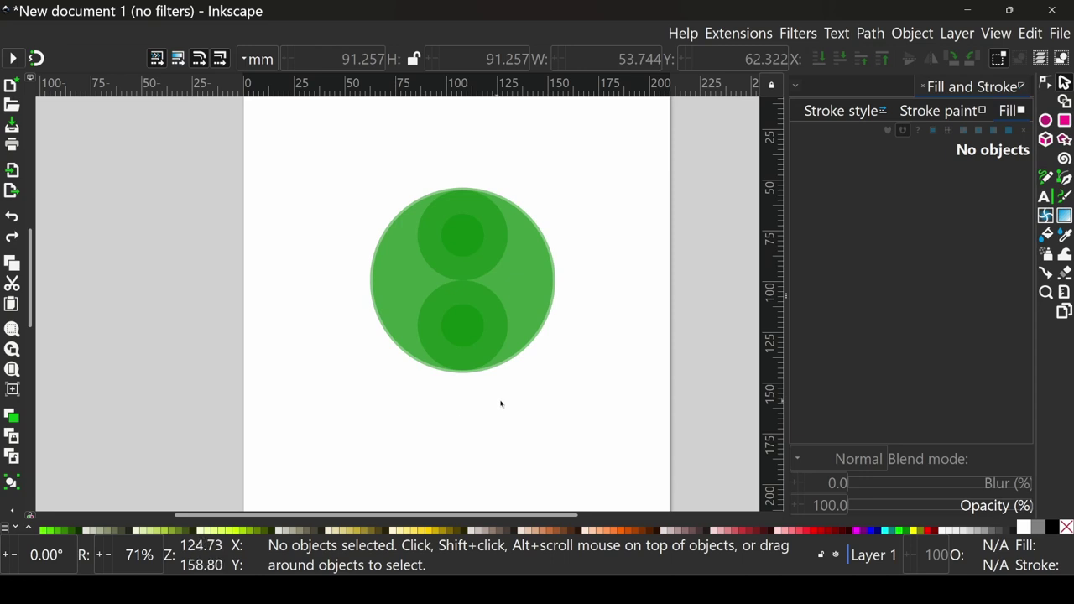
Shape-build the selected circles, deleting the left crescent, top ring and lower inner circle.
mouse_move(591, 341)
mouse_down()
mouse_move(527, 305)
mouse_move(330, 136)
mouse_up()
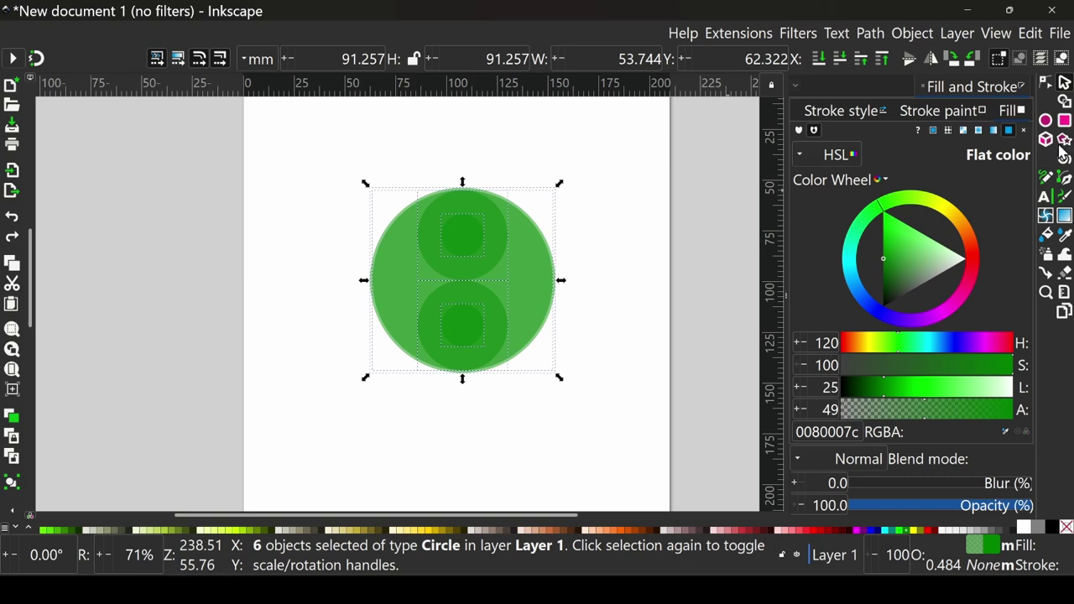
click(1064, 102)
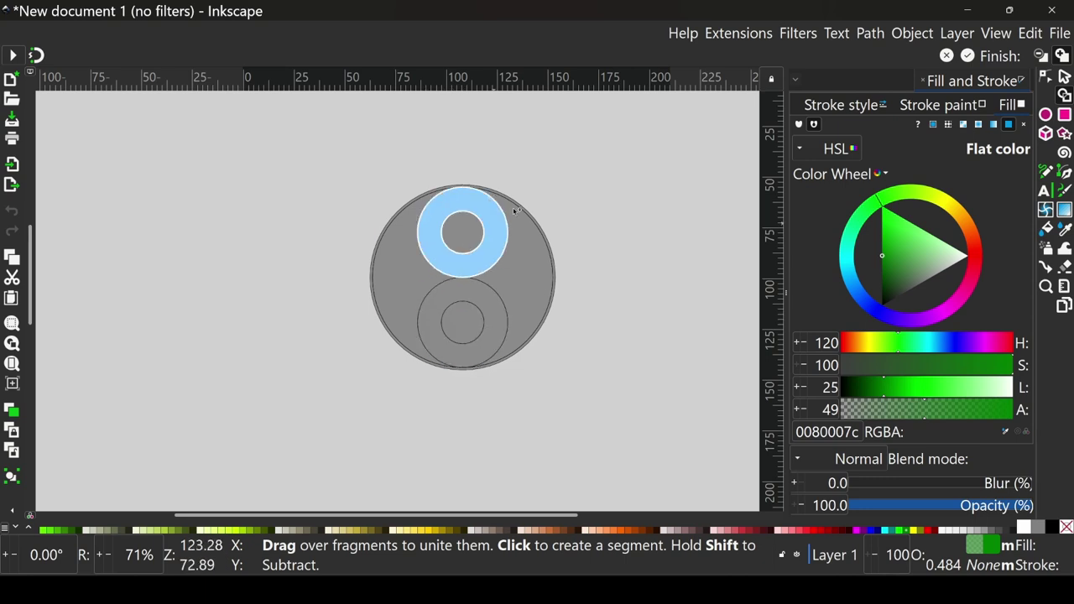
click(1040, 55)
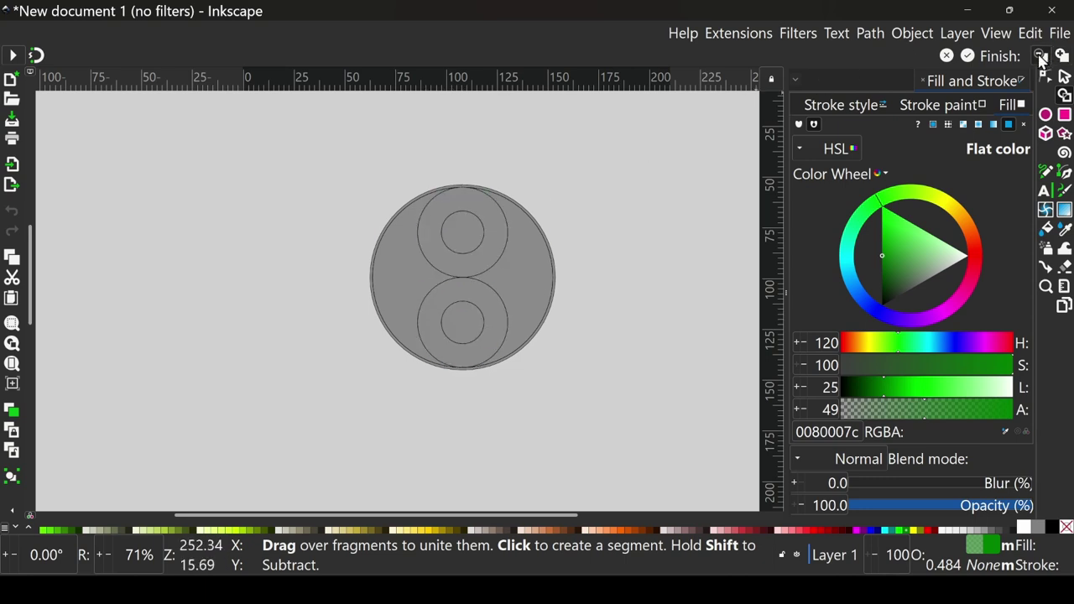
click(408, 305)
click(441, 264)
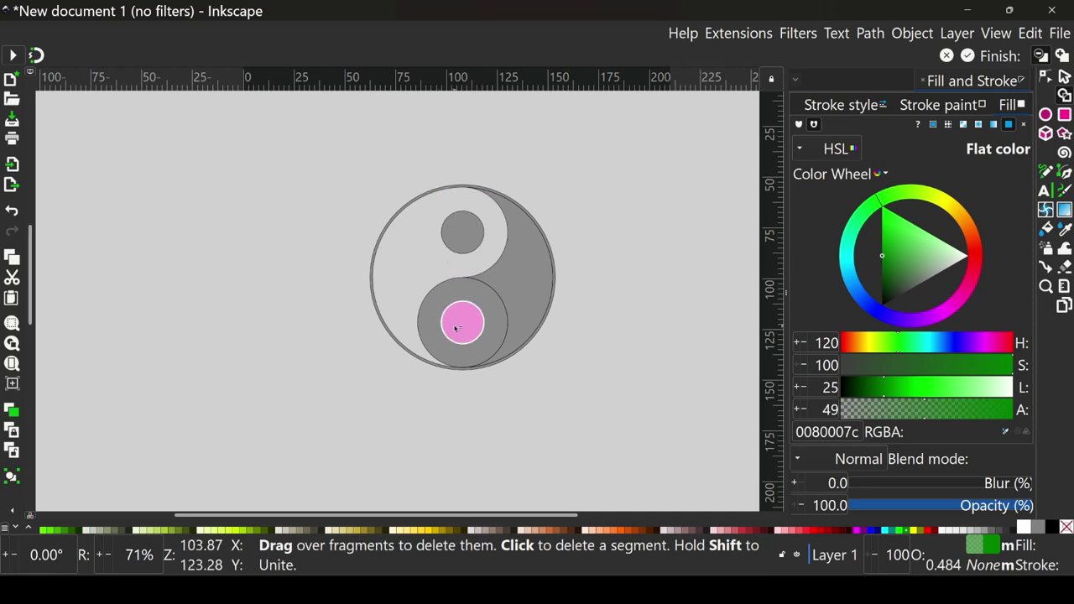
click(456, 328)
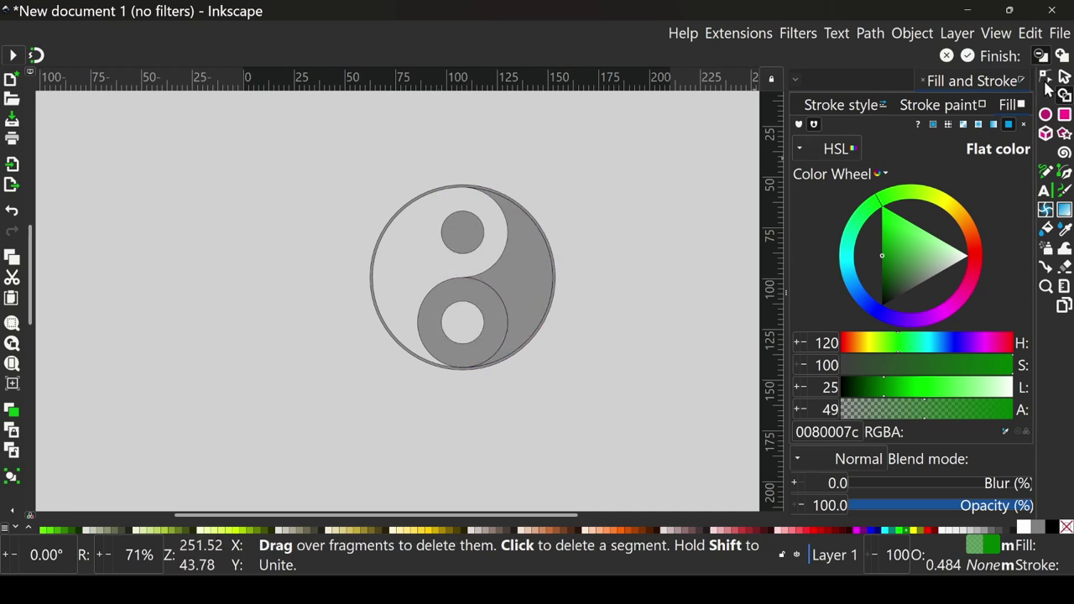
click(968, 57)
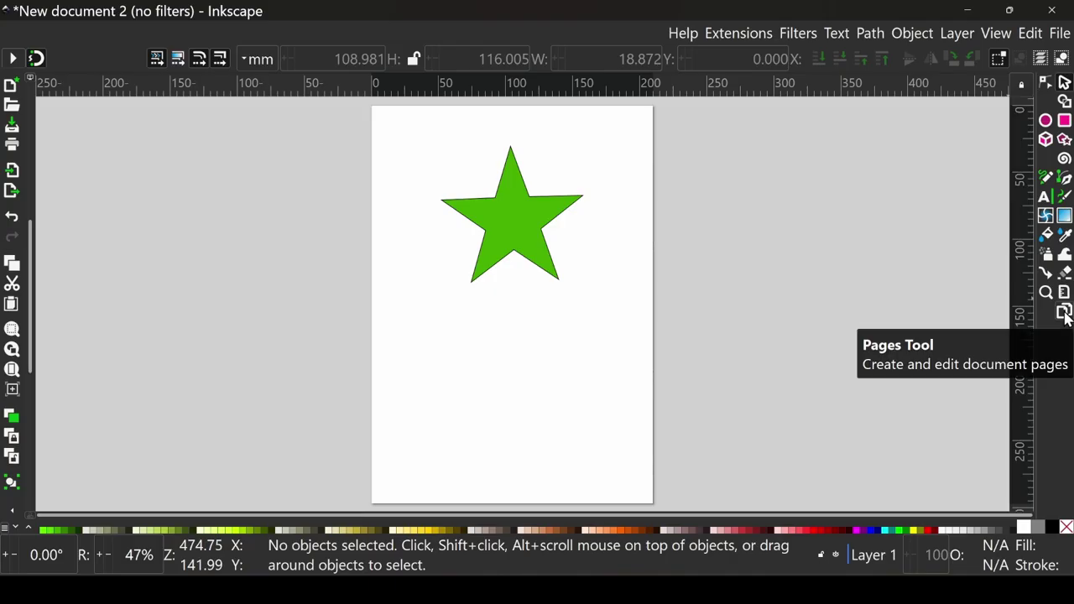
With the Pages tool, shrink the page by dragging its corner.
click(1065, 307)
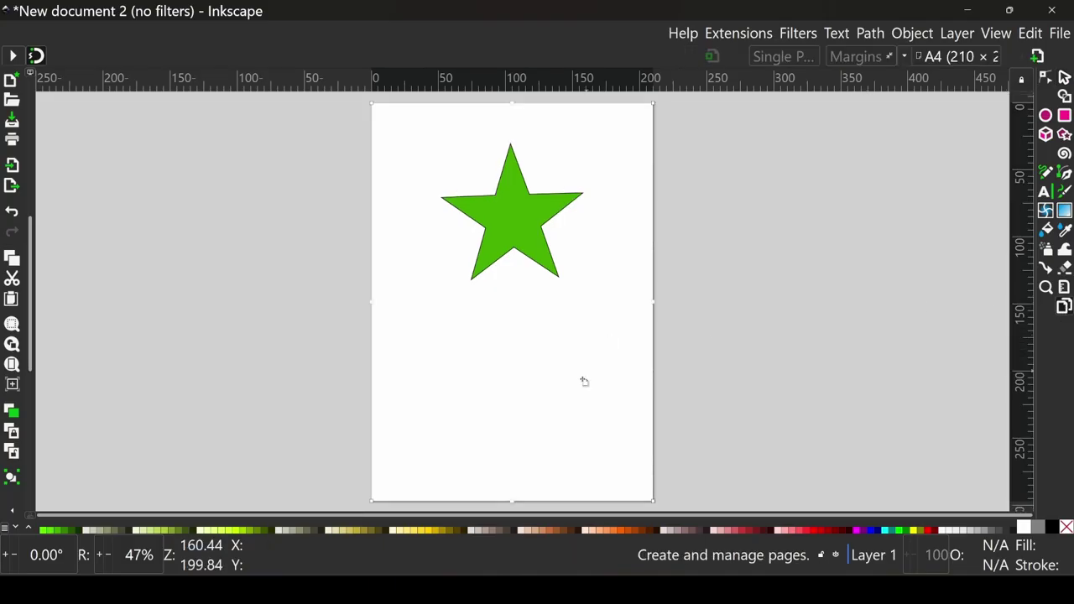
mouse_move(369, 503)
mouse_down()
mouse_move(405, 326)
mouse_move(300, 314)
mouse_move(398, 398)
mouse_up()
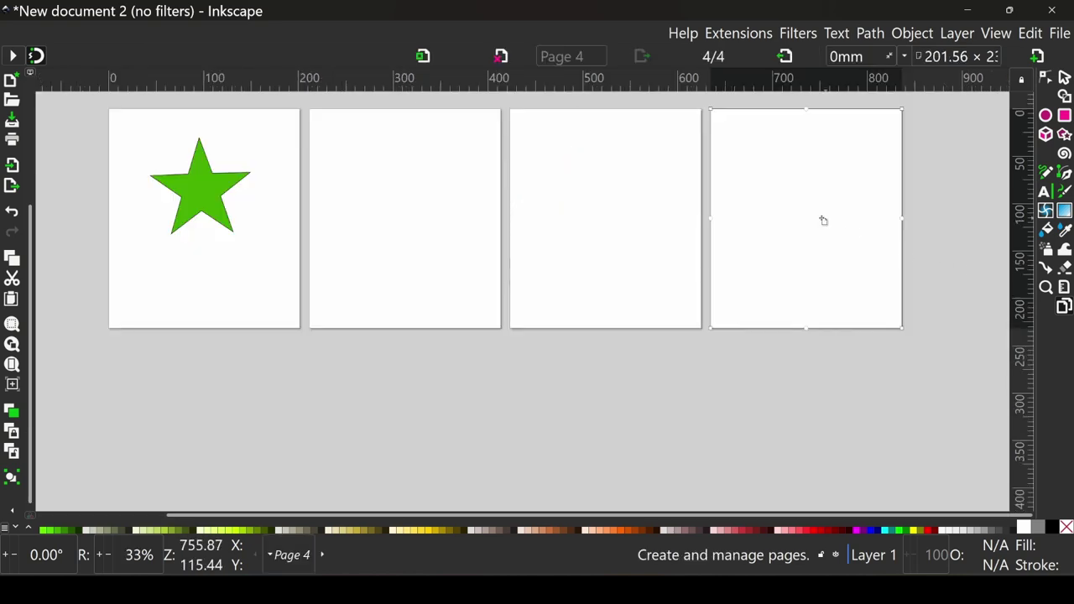